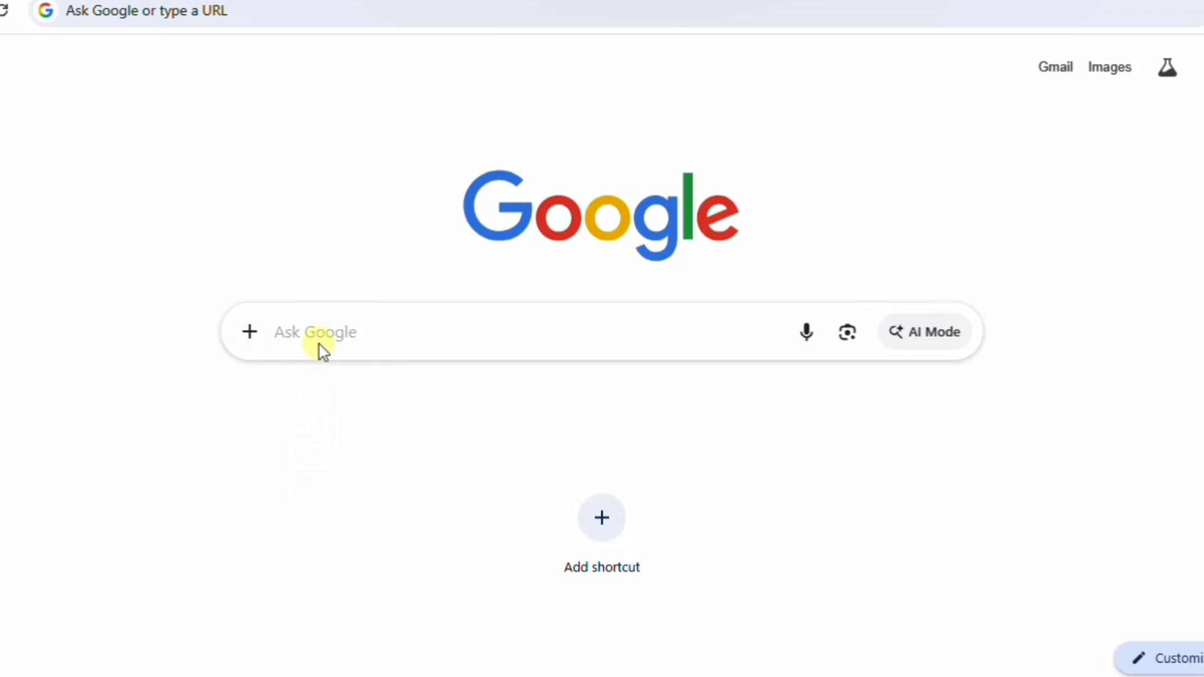
Search Google for 'npftas'.
click(321, 337)
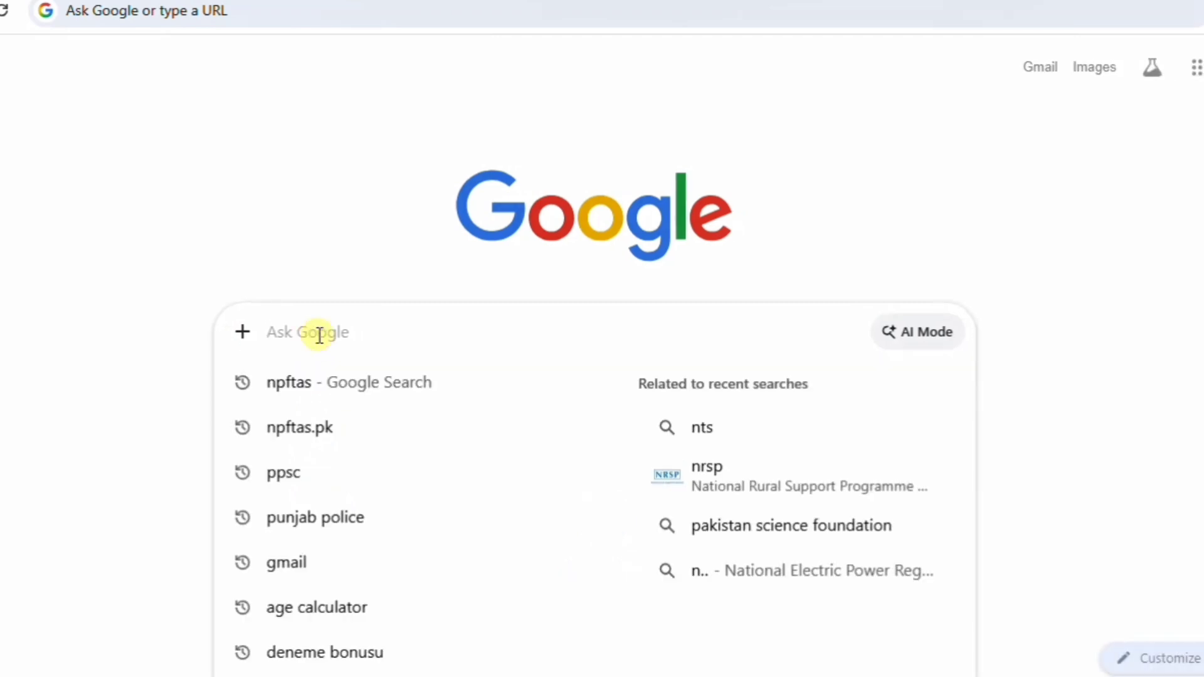
text(npf)
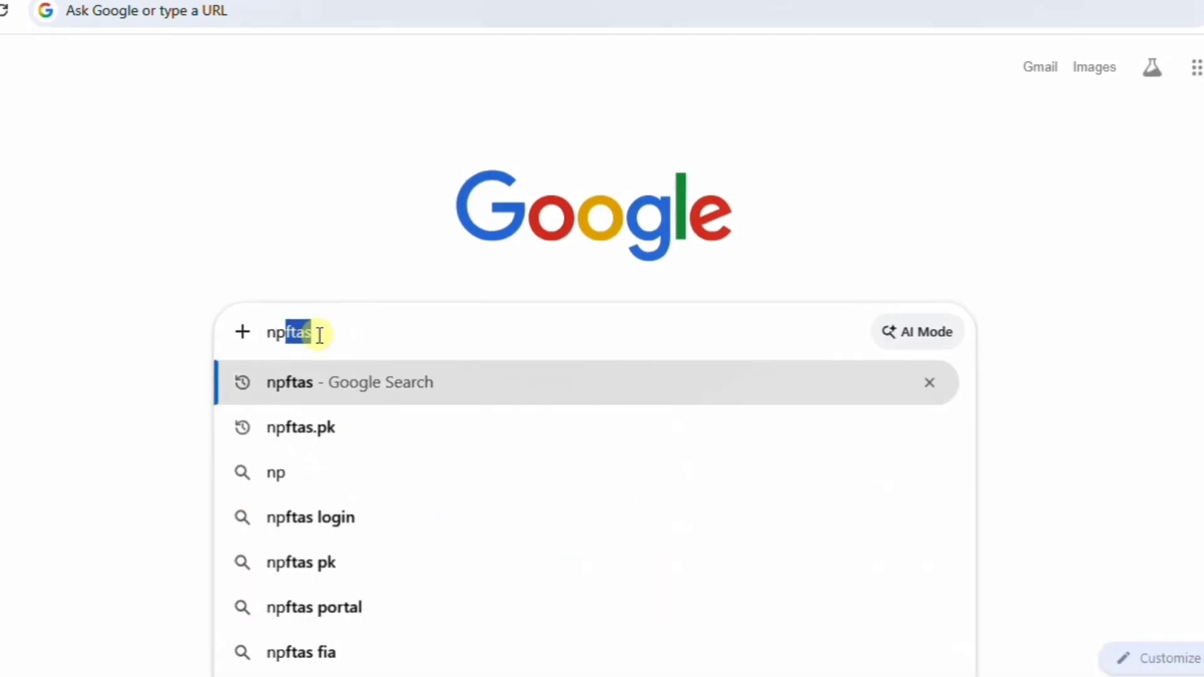
text(tas)
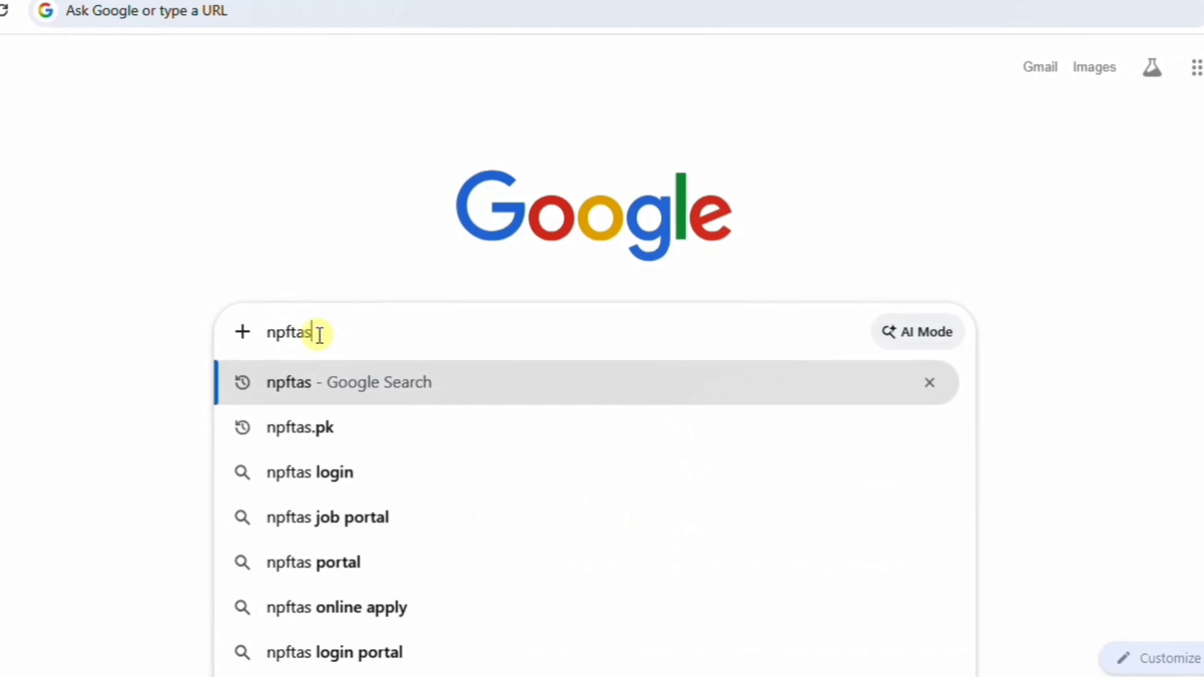
key(Return)
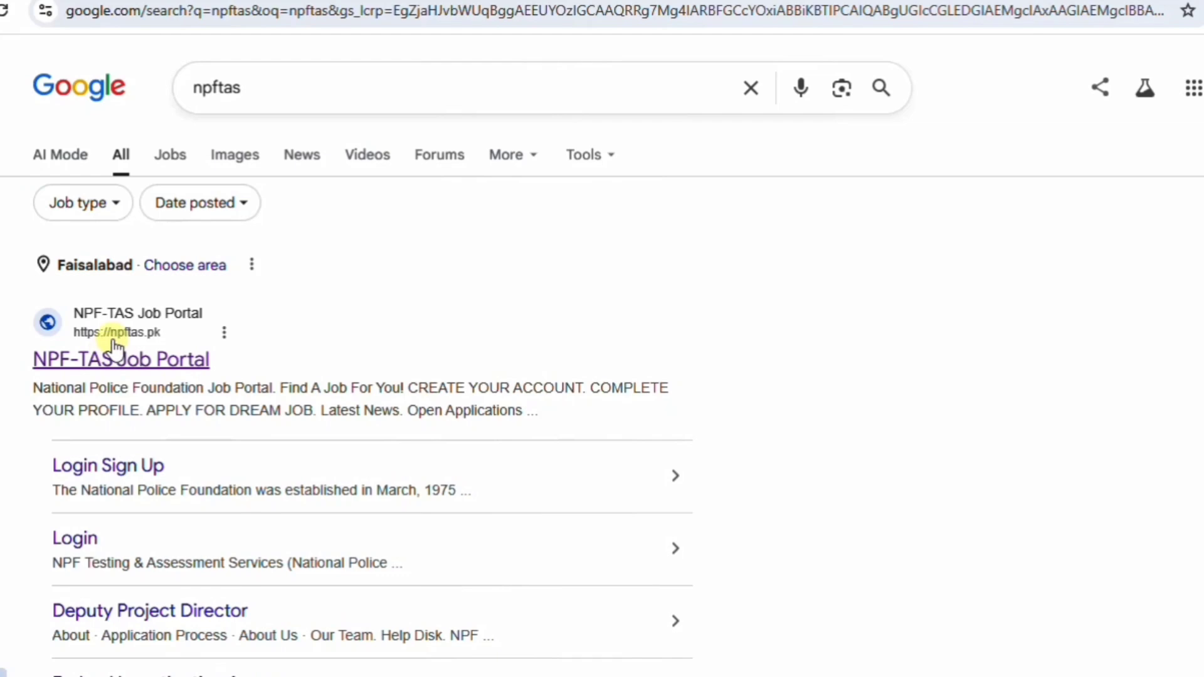
Open the NPF-TAS Job Portal result and scroll to the Open Applications listings.
click(159, 366)
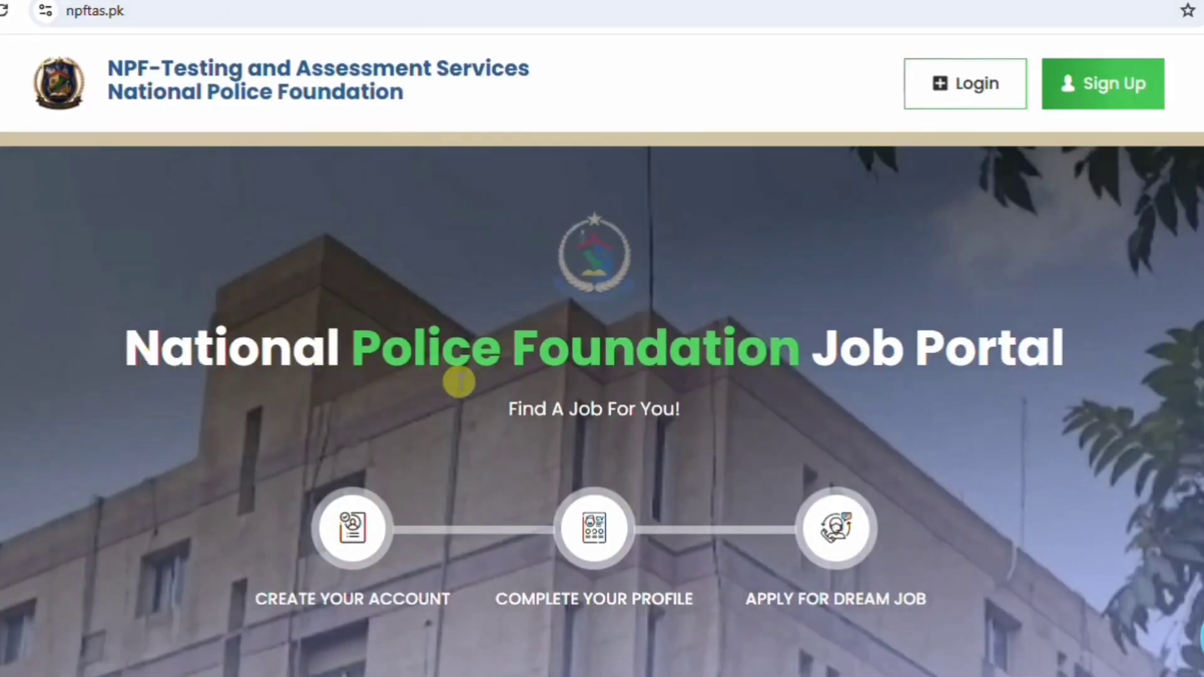
scroll(457, 381, down, 3)
scroll(459, 380, down, 5)
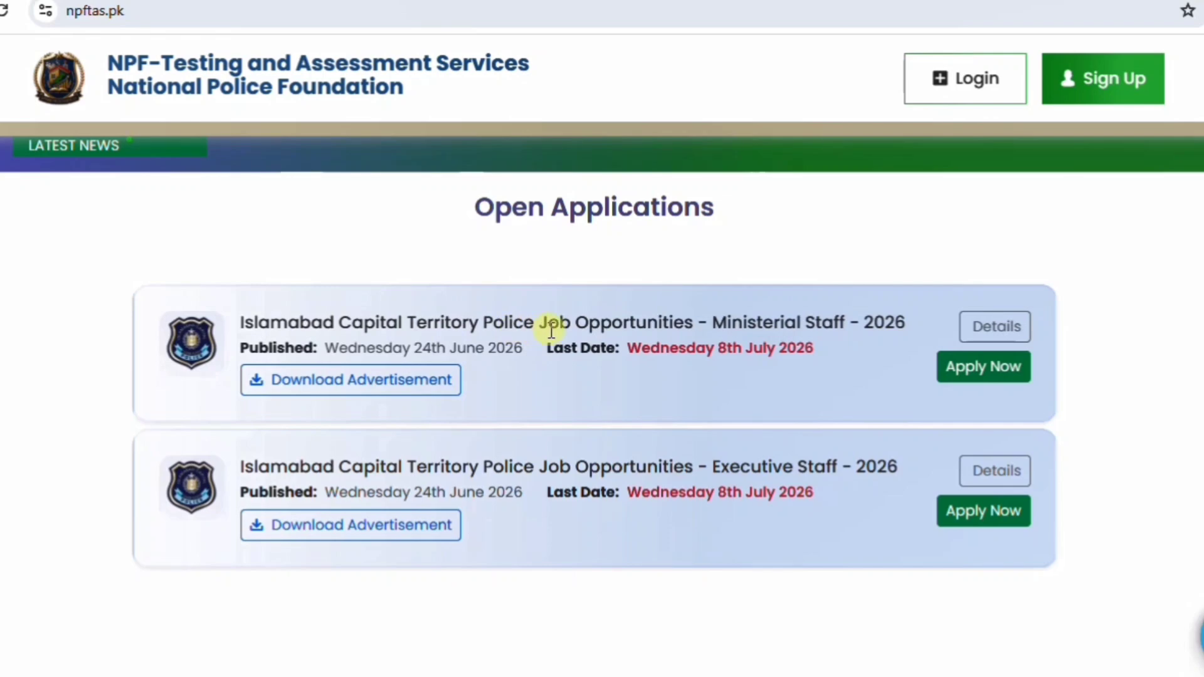
click(370, 390)
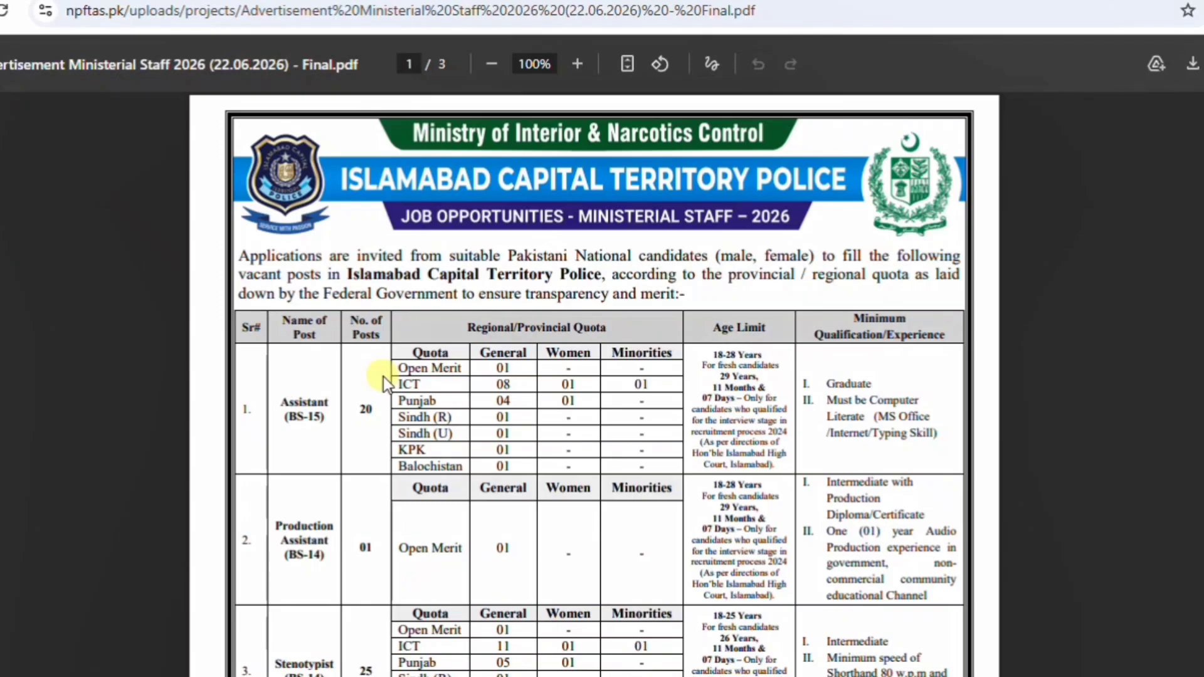
scroll(449, 364, down, 2)
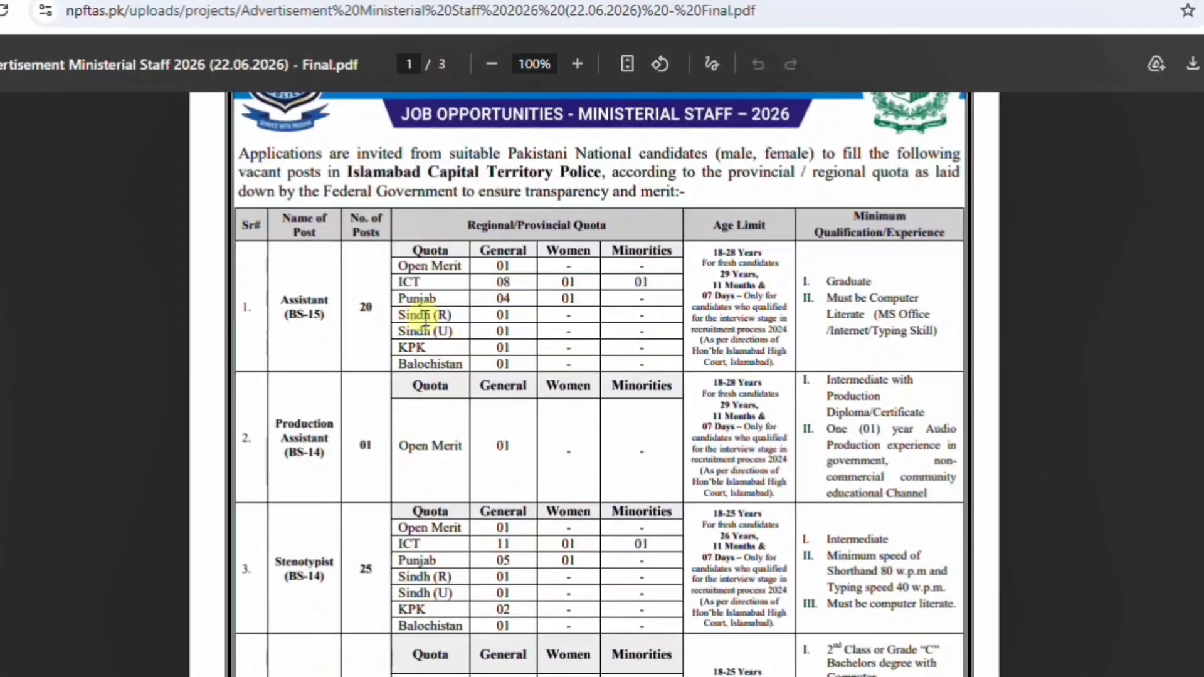
scroll(321, 459, down, 6)
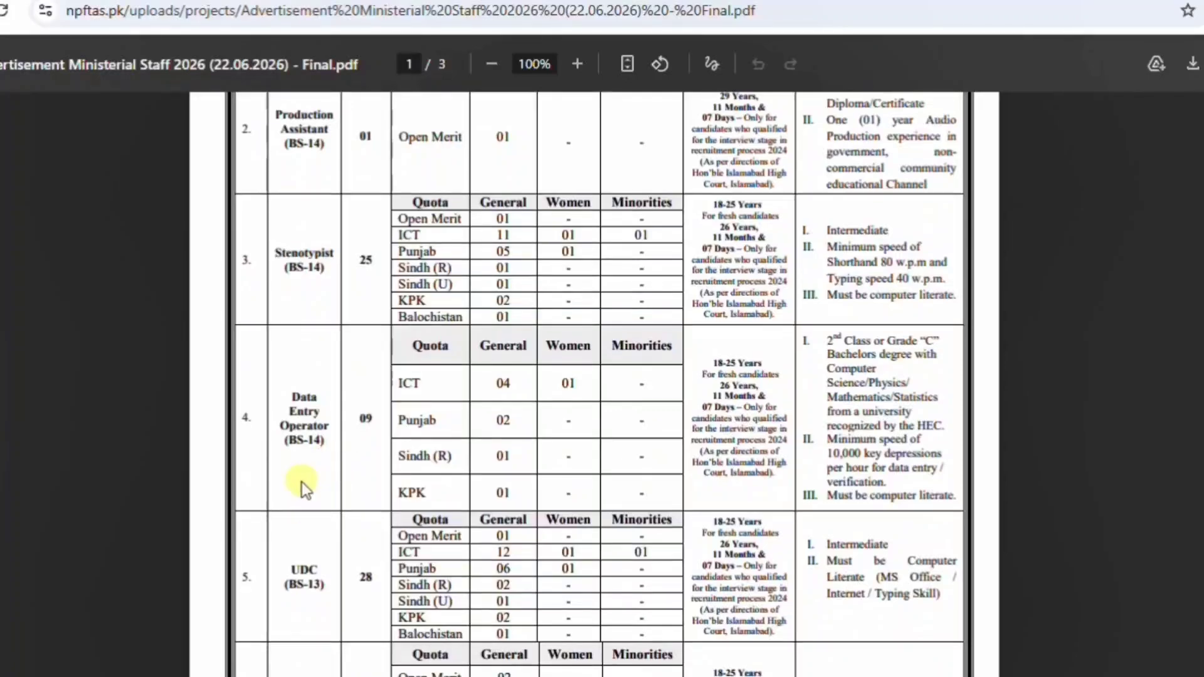
scroll(302, 483, down, 5)
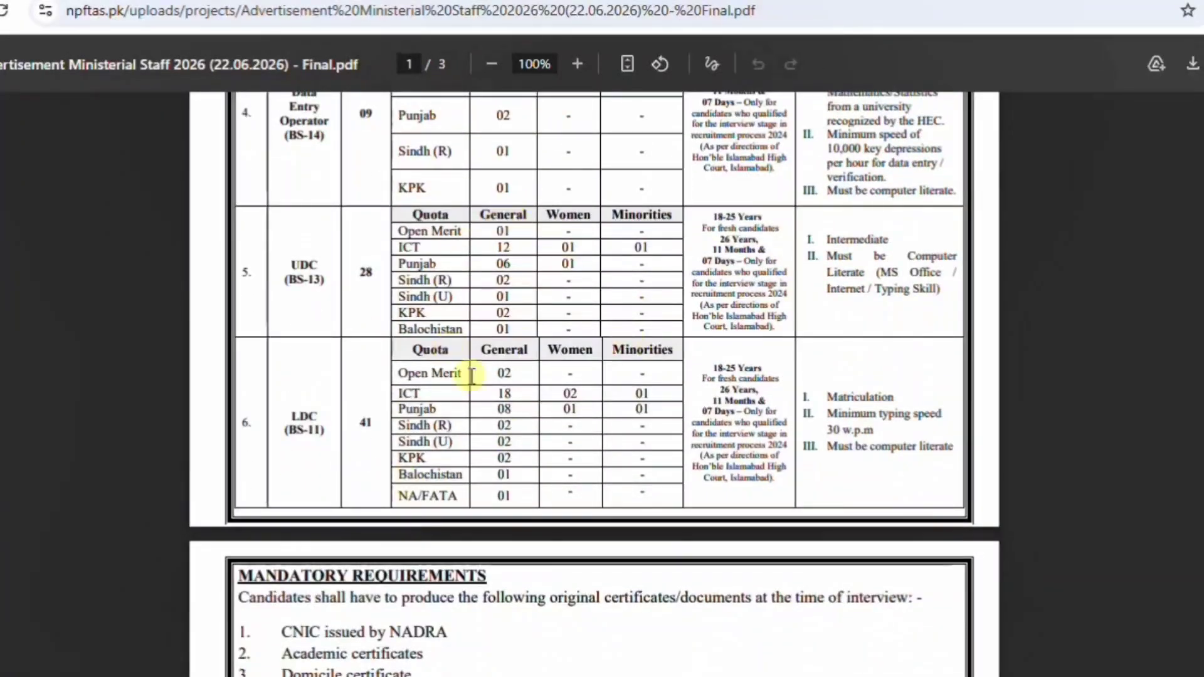
scroll(499, 381, down, 8)
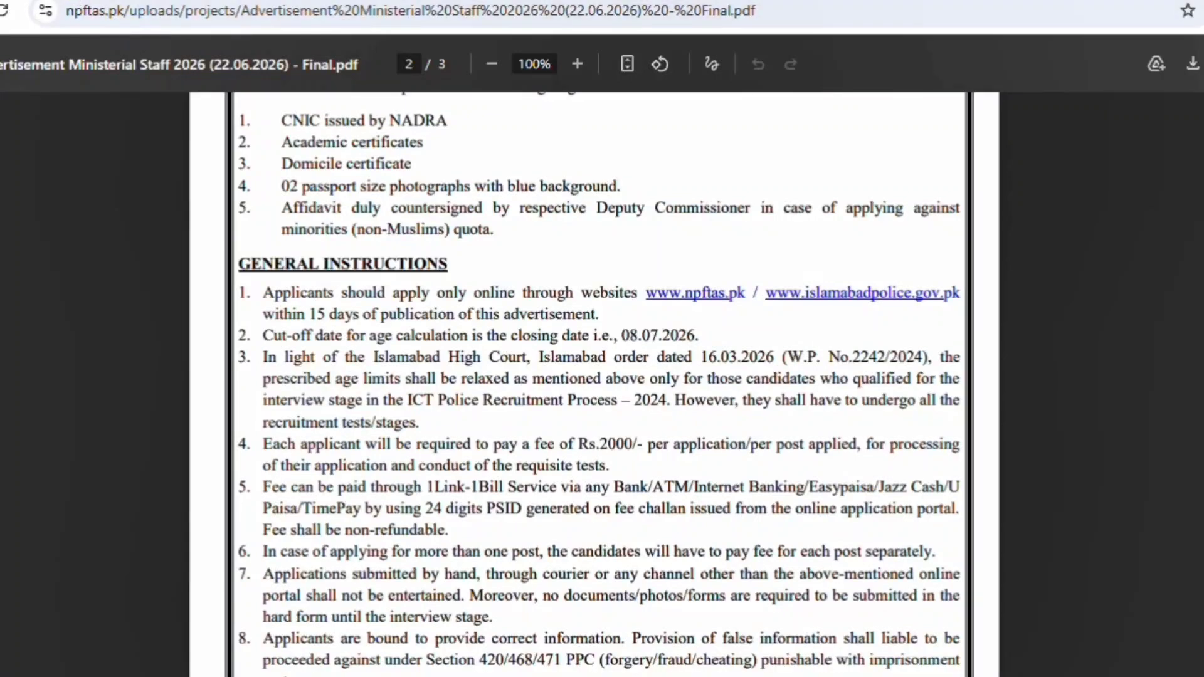
click(88, 1)
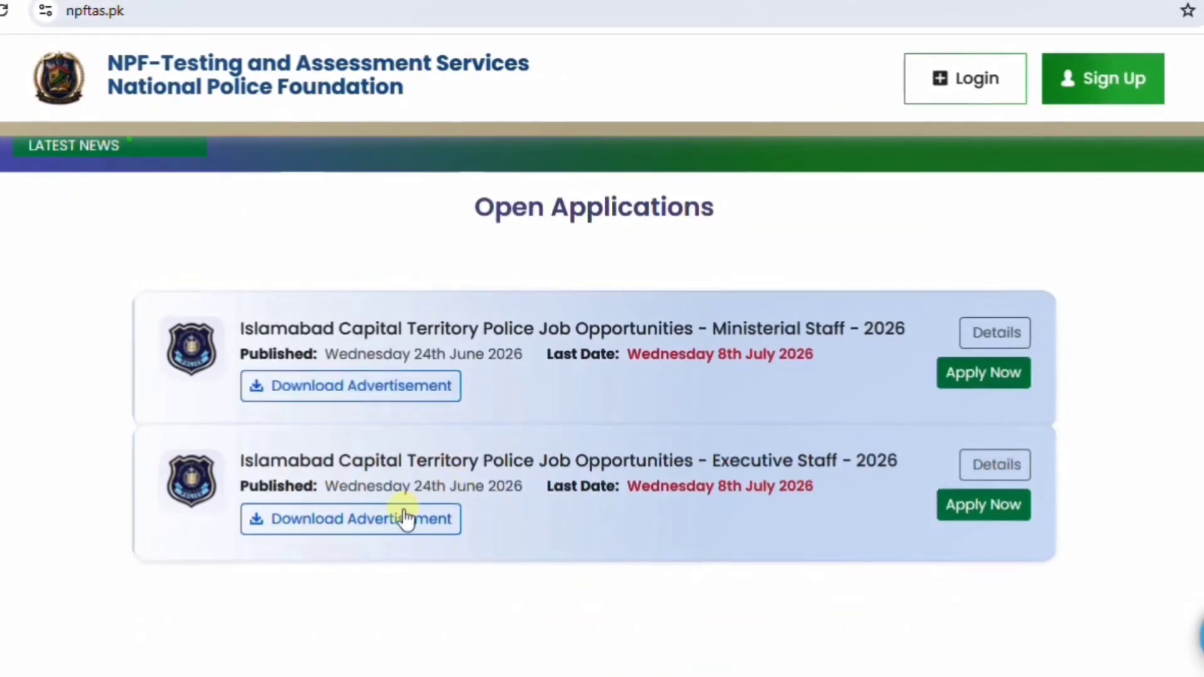
click(388, 521)
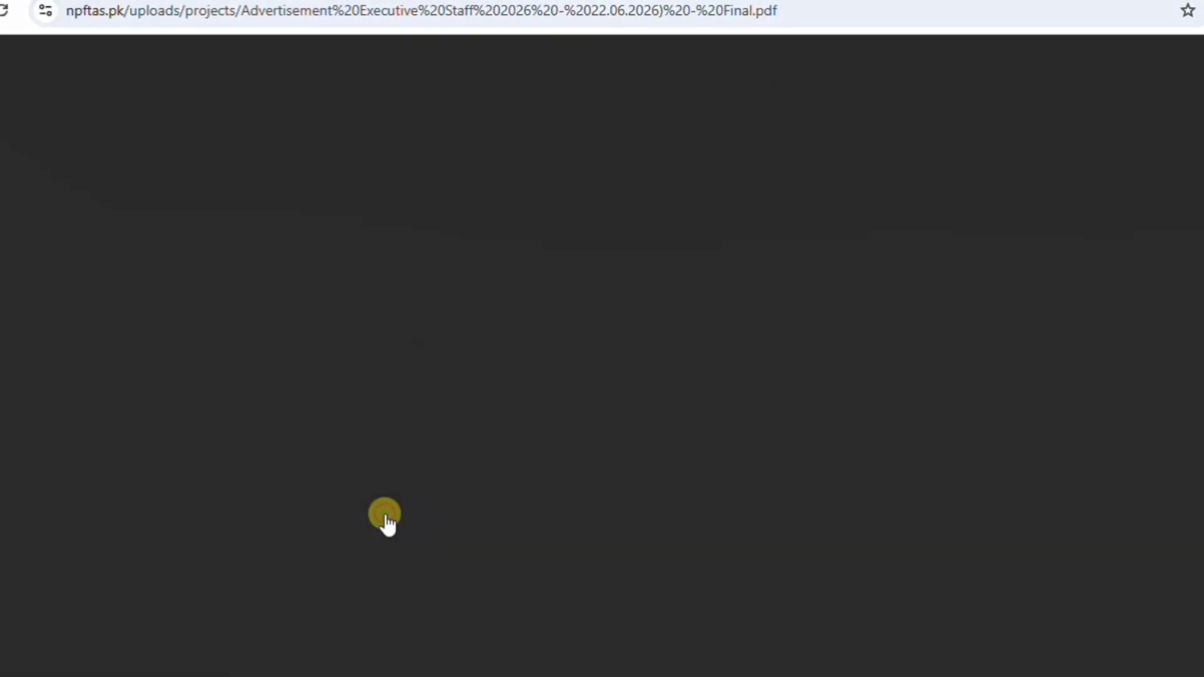
scroll(385, 500, down, 2)
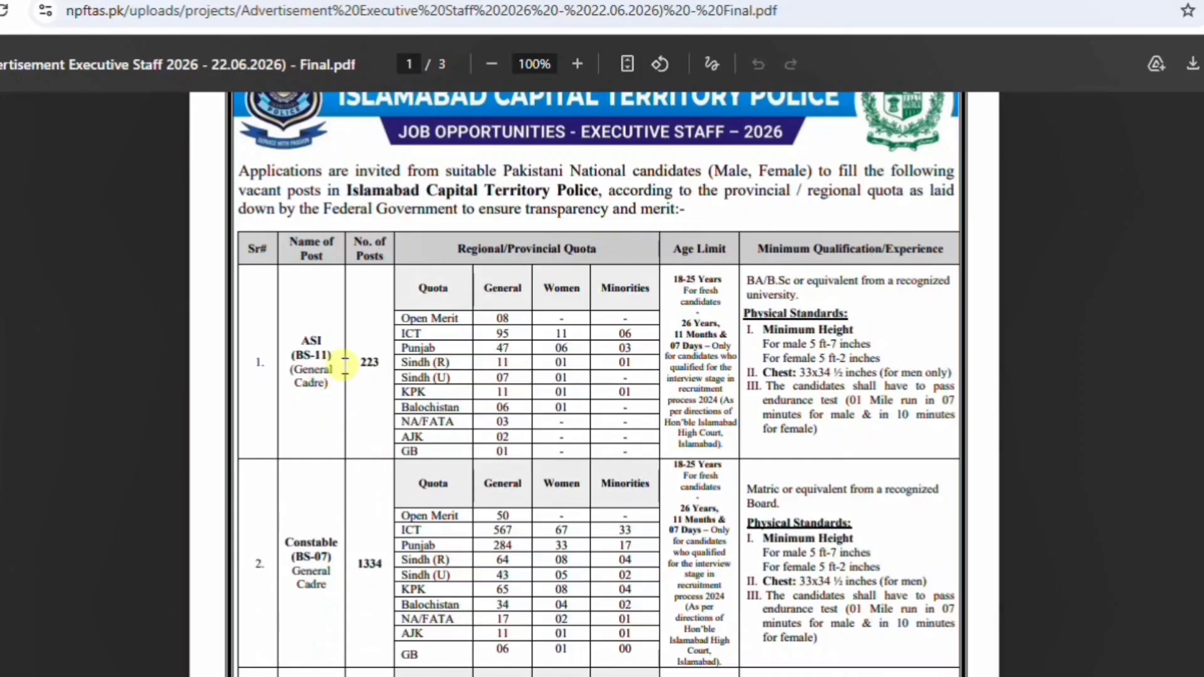
scroll(325, 401, down, 3)
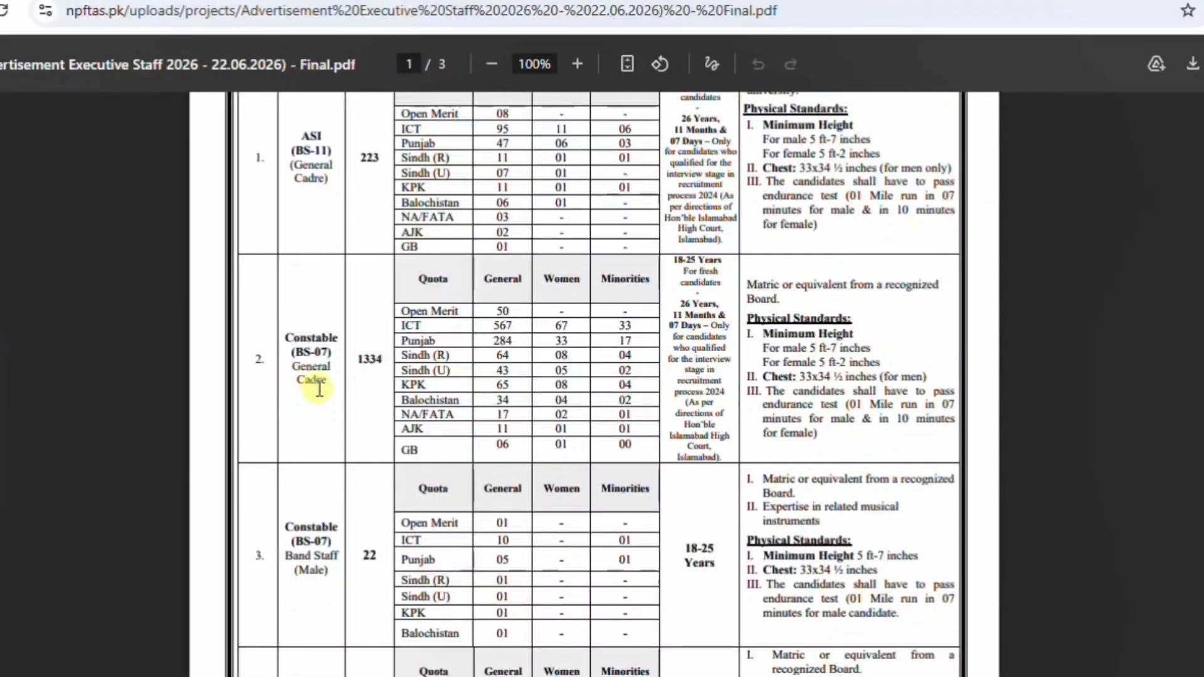
scroll(319, 389, down, 2)
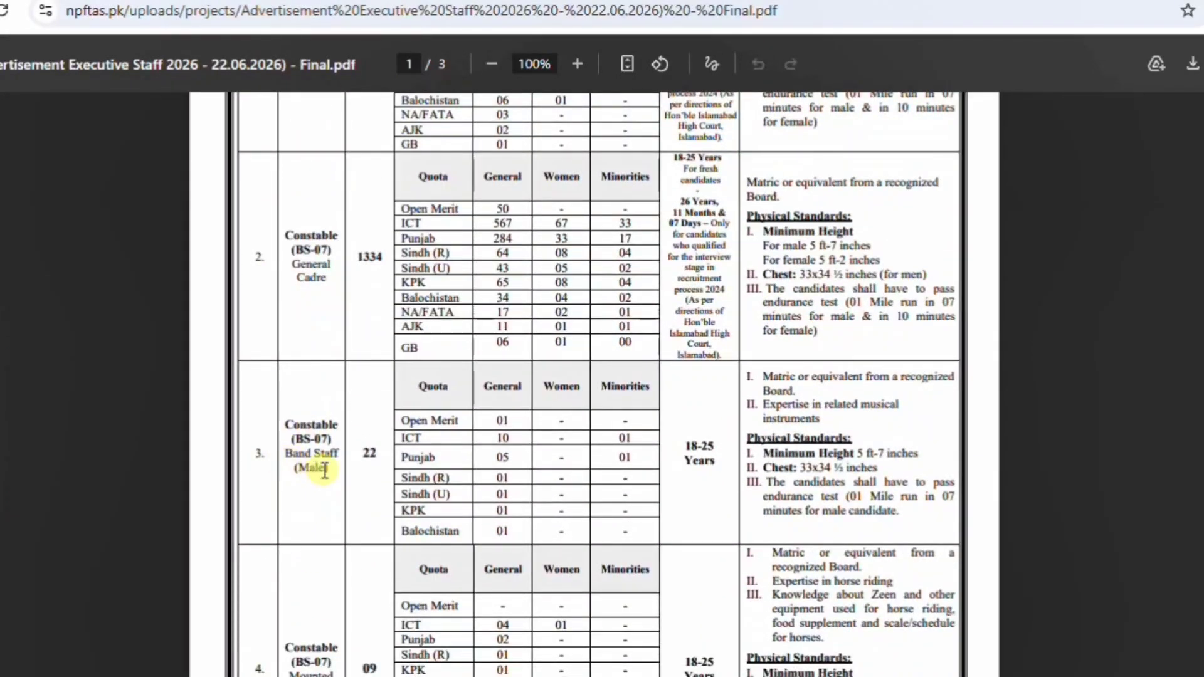
scroll(324, 470, down, 3)
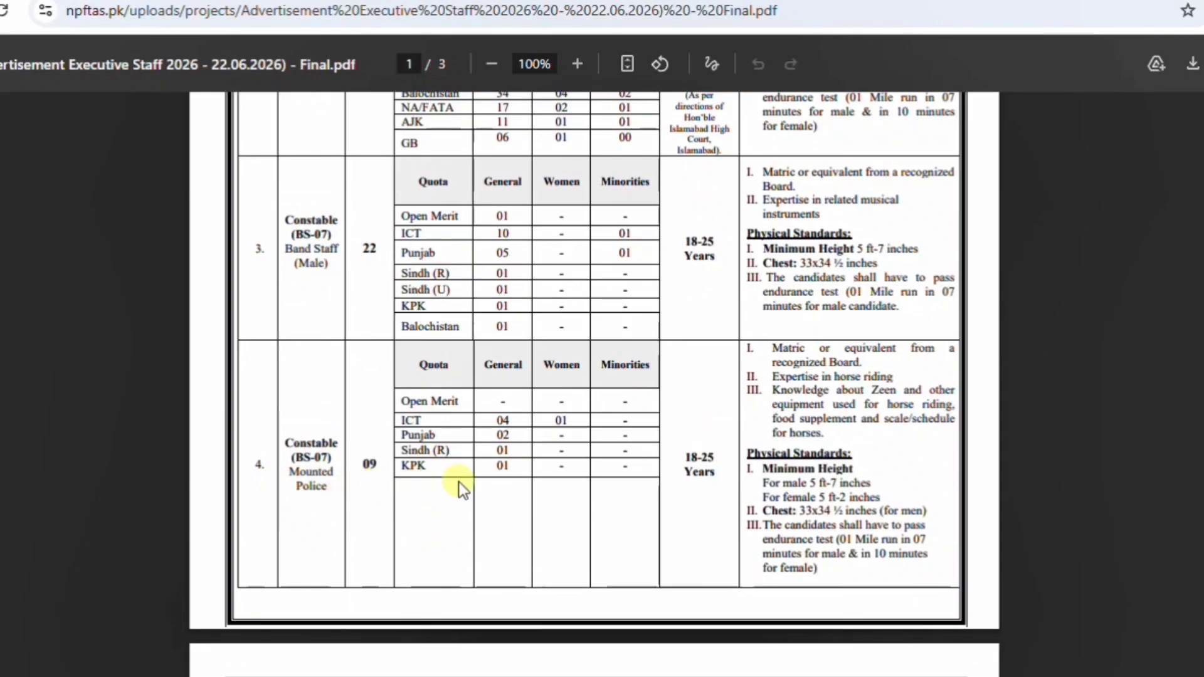
scroll(503, 346, down, 8)
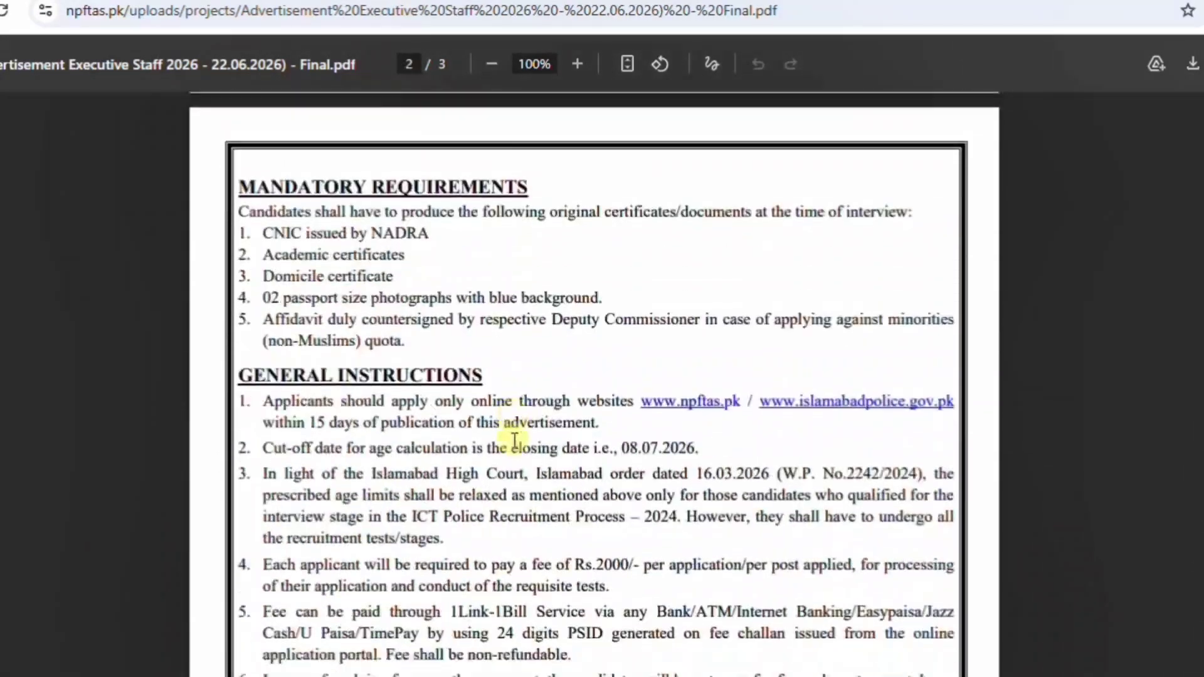
click(144, 0)
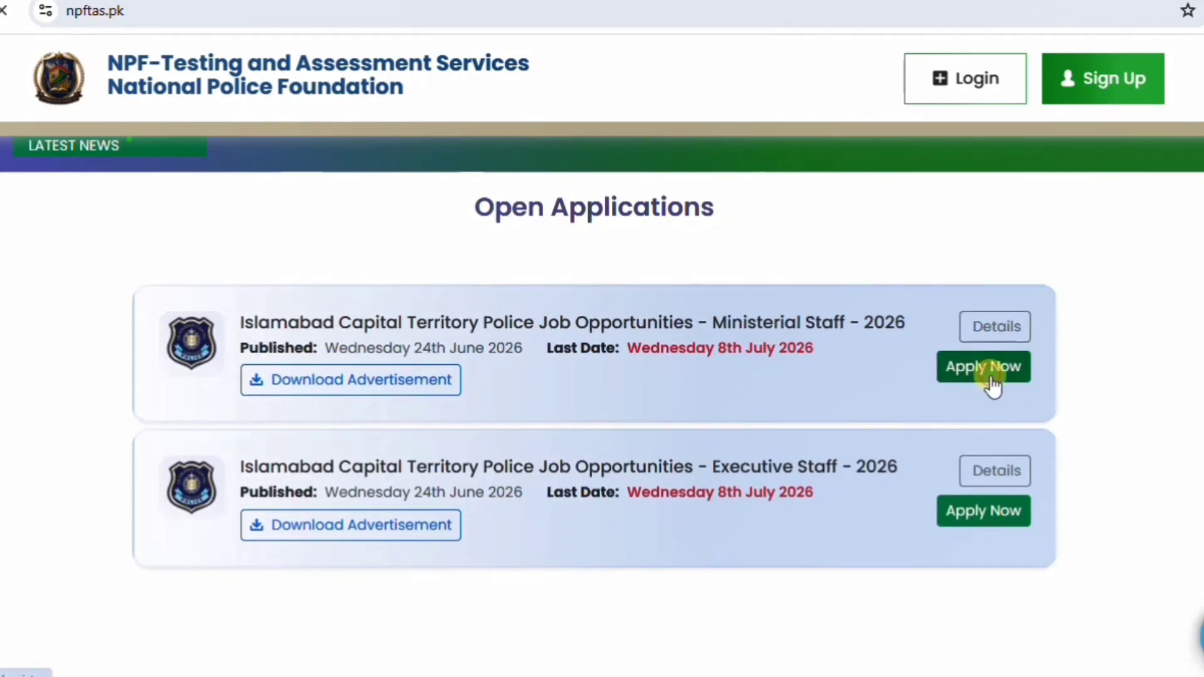
Apply for the Ministerial Staff 2026 posting to reach the registration form.
click(989, 376)
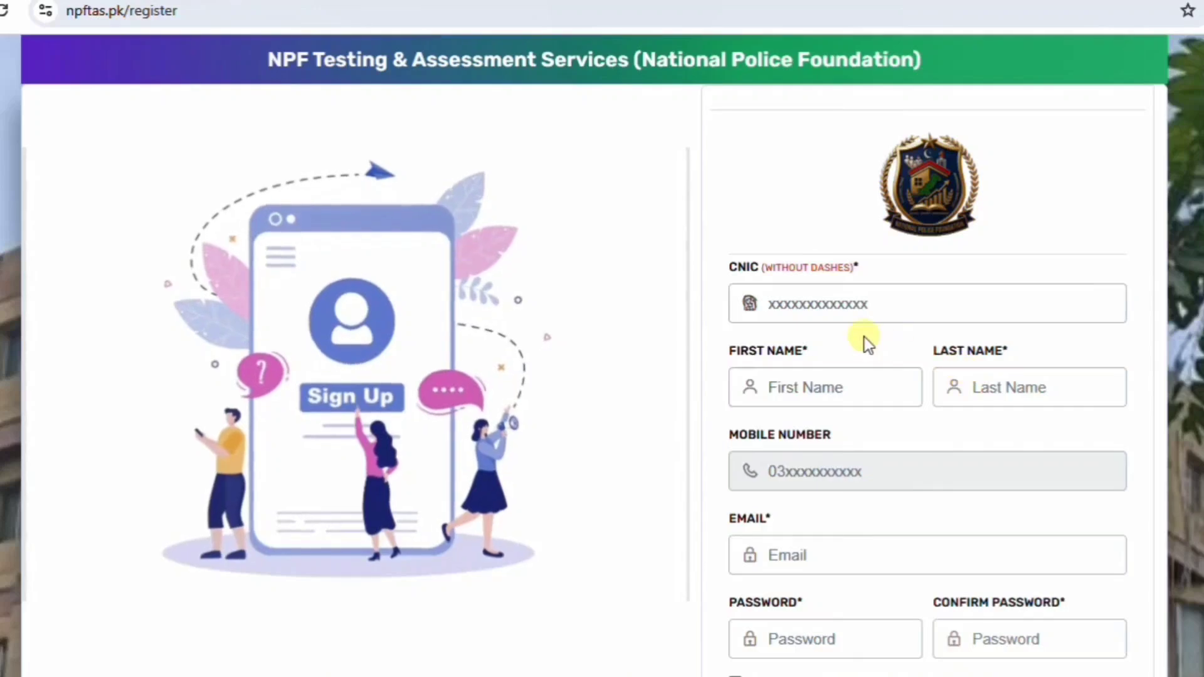
scroll(864, 337, down, 2)
scroll(864, 337, up, 2)
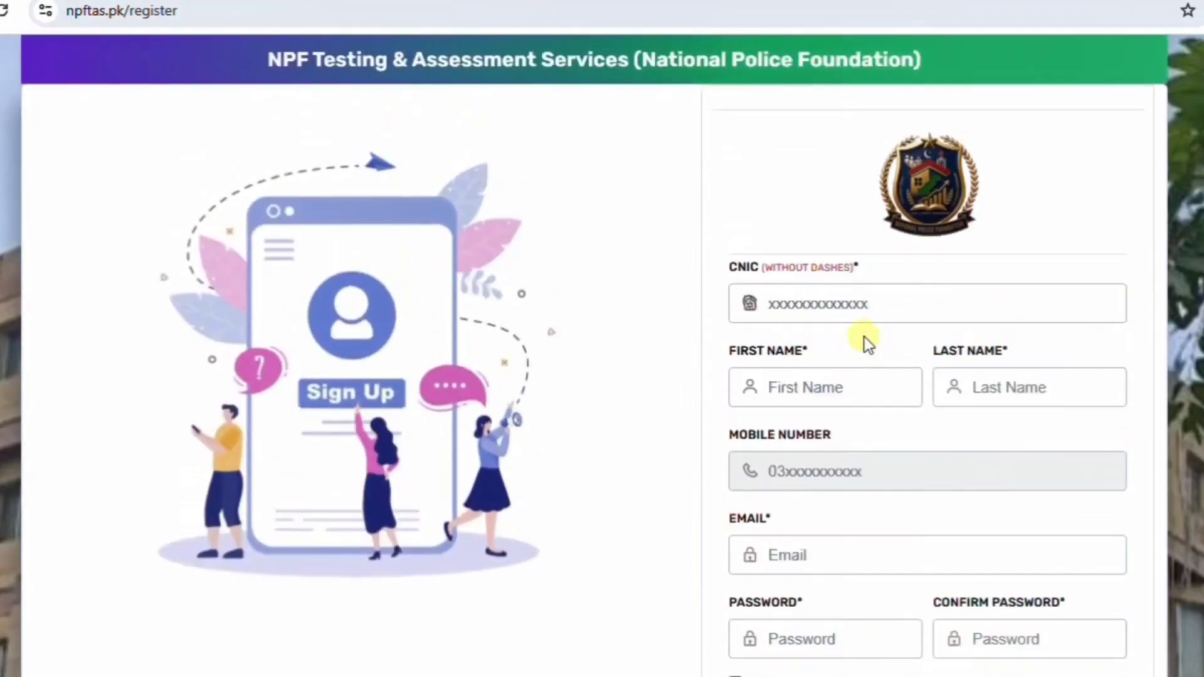
scroll(864, 336, down, 3)
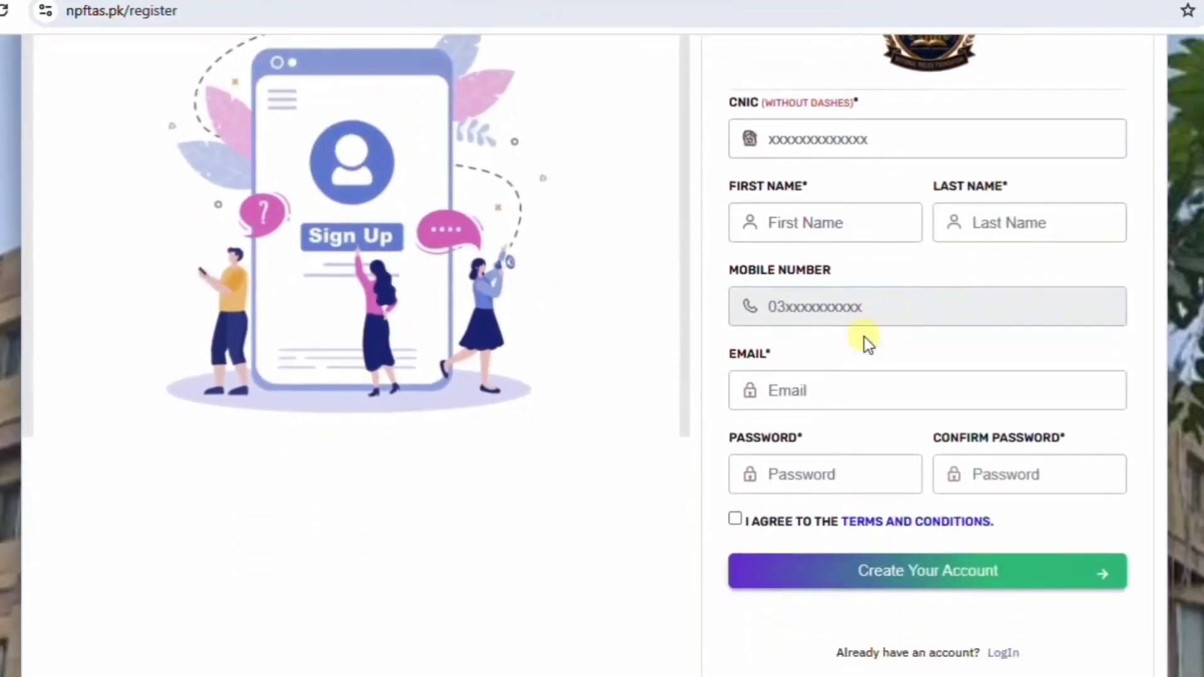
scroll(864, 337, up, 2)
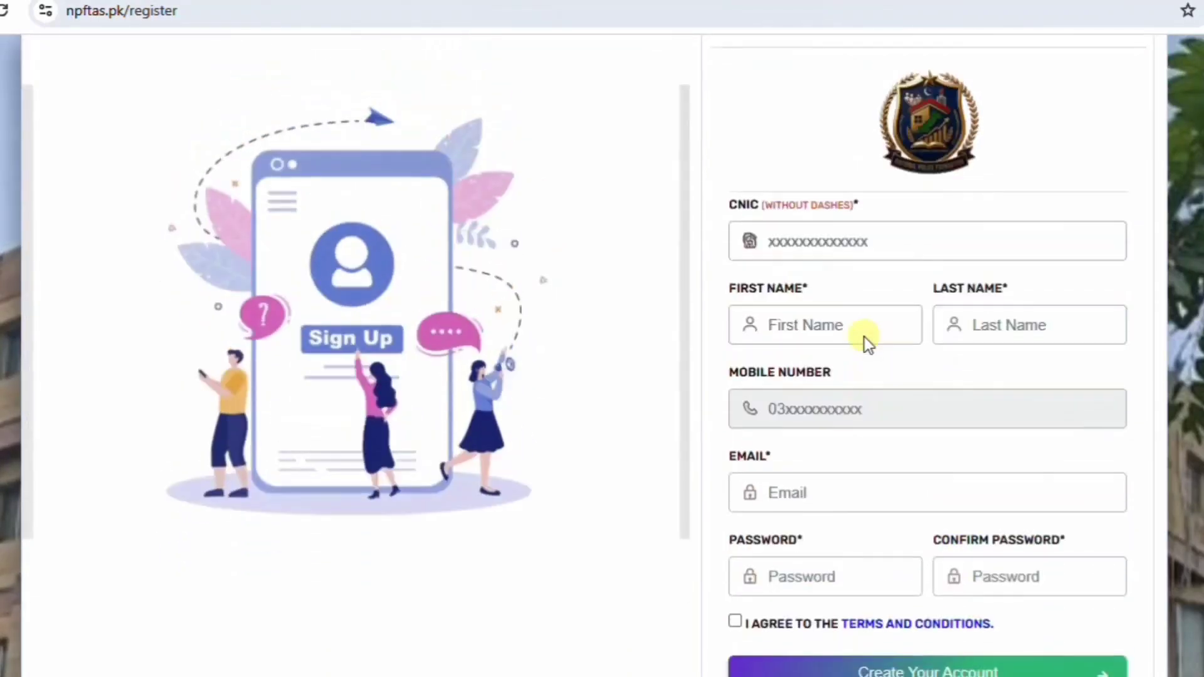
Fill in the applicant's CNIC, first name, last name and mobile number.
click(783, 243)
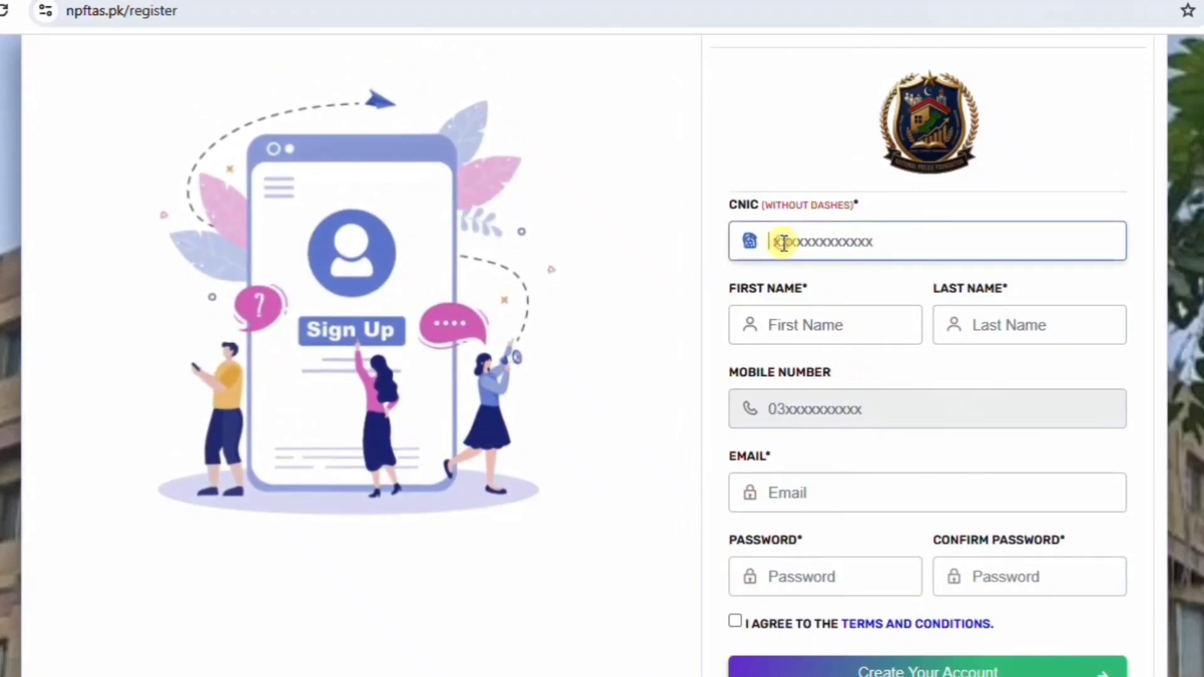
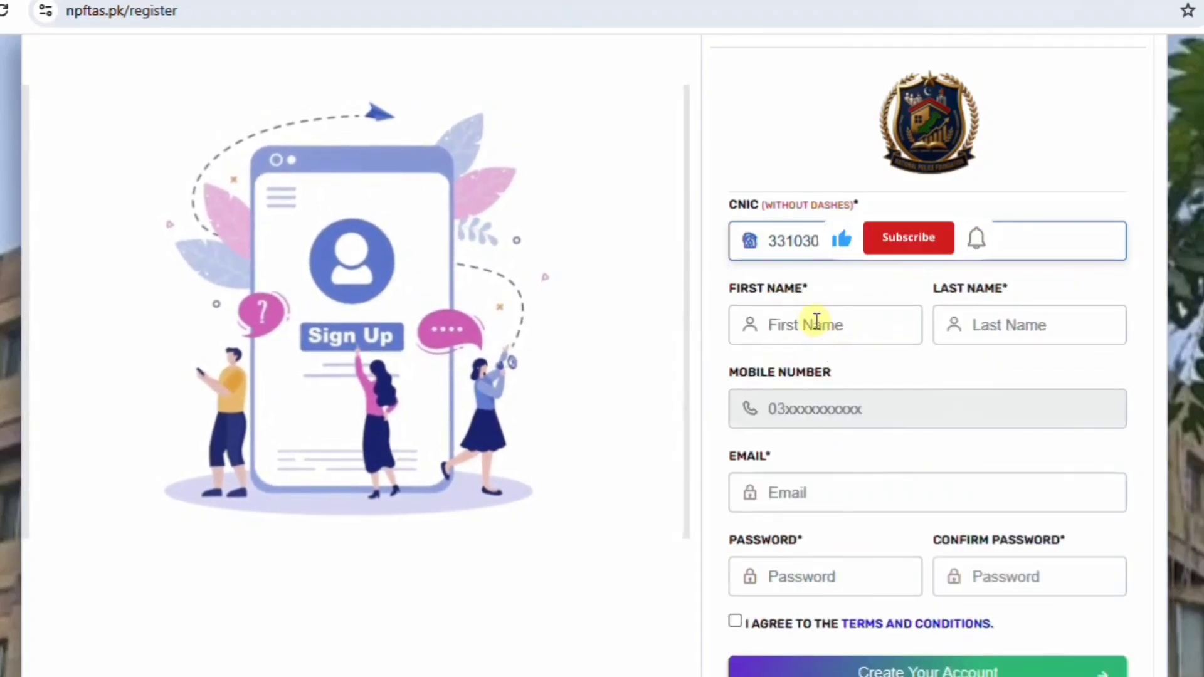
click(816, 323)
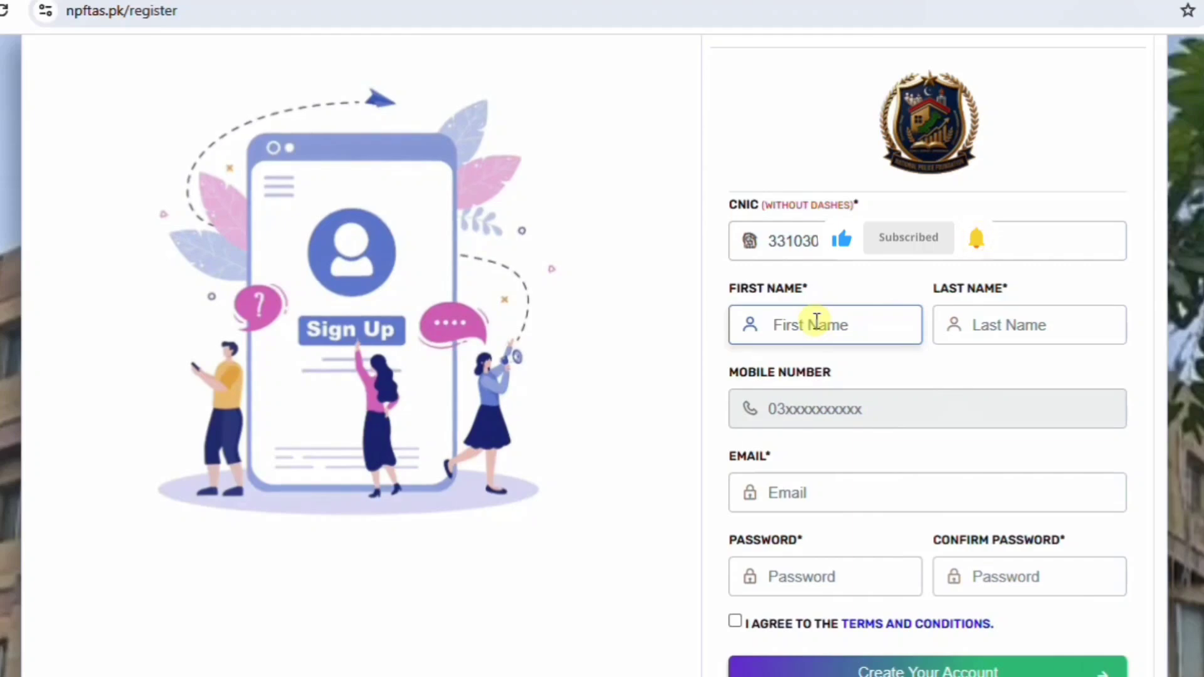
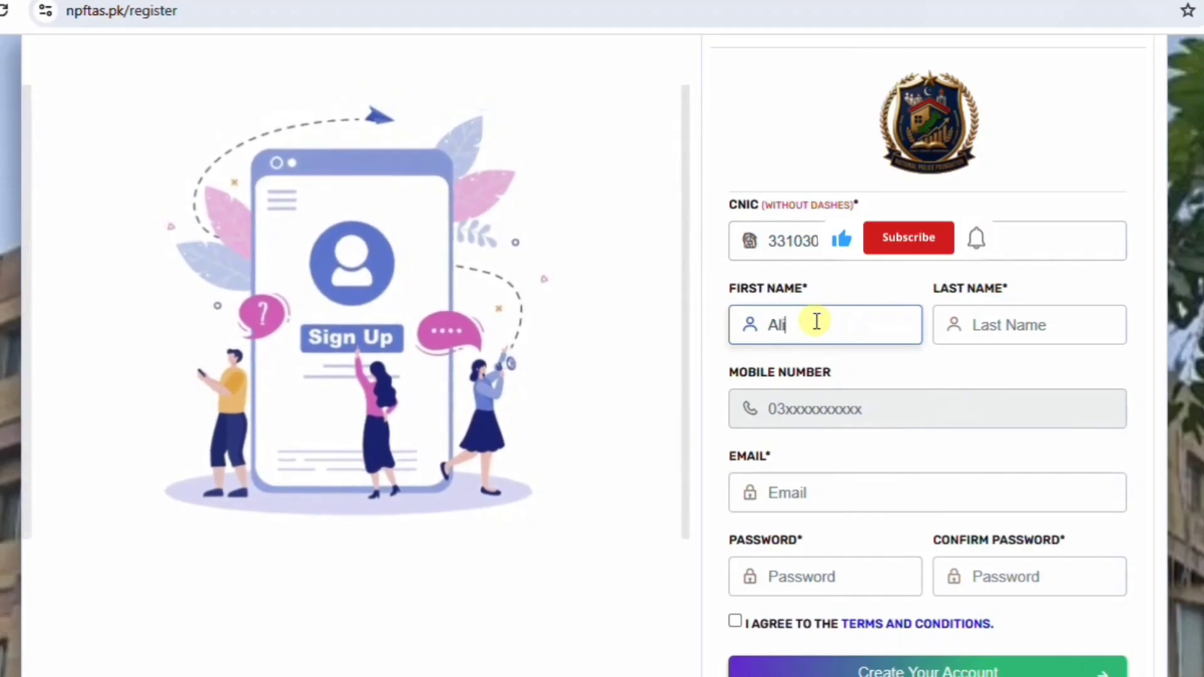
click(1006, 325)
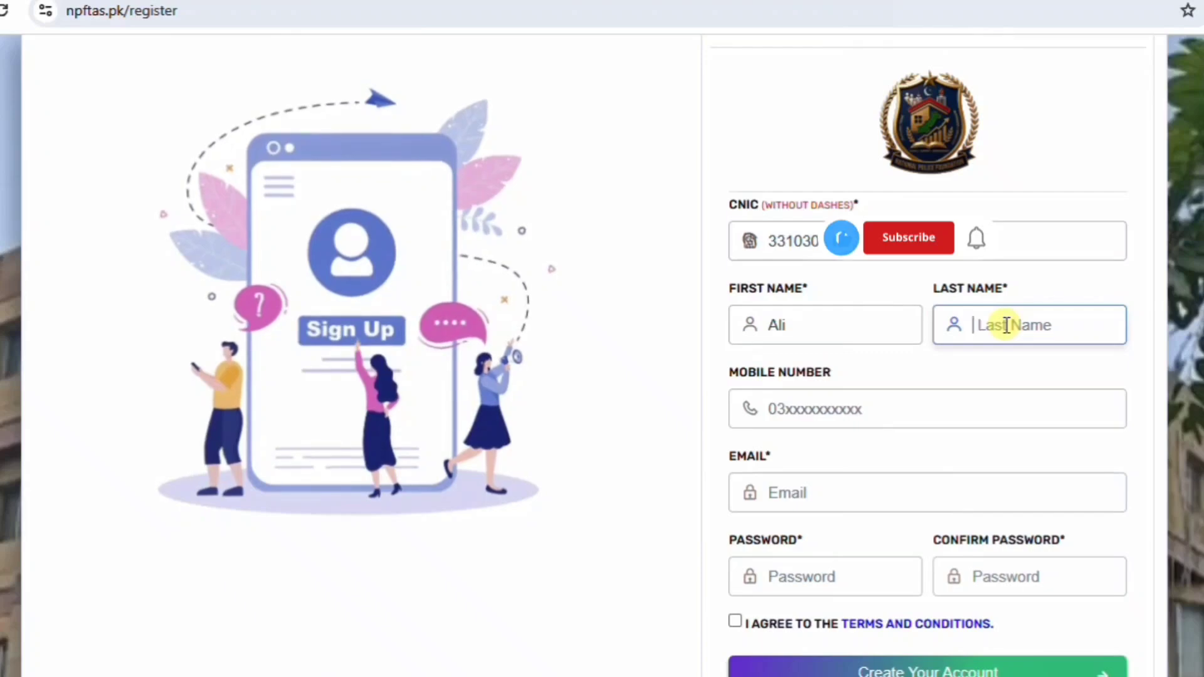
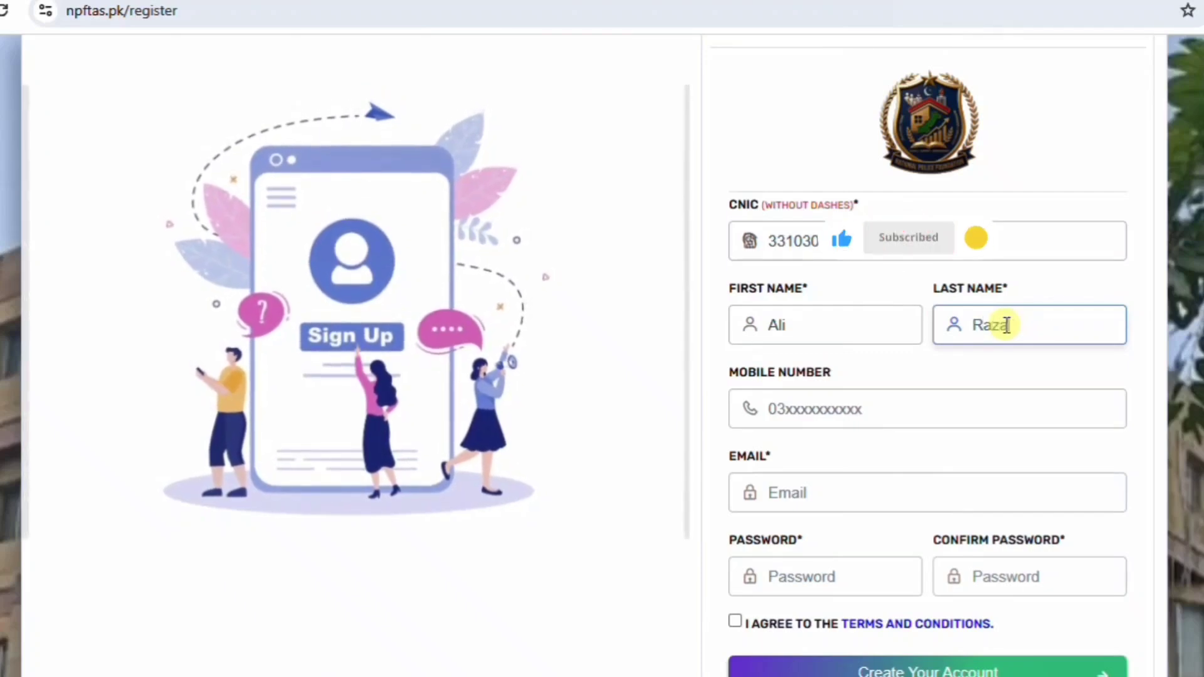
click(791, 411)
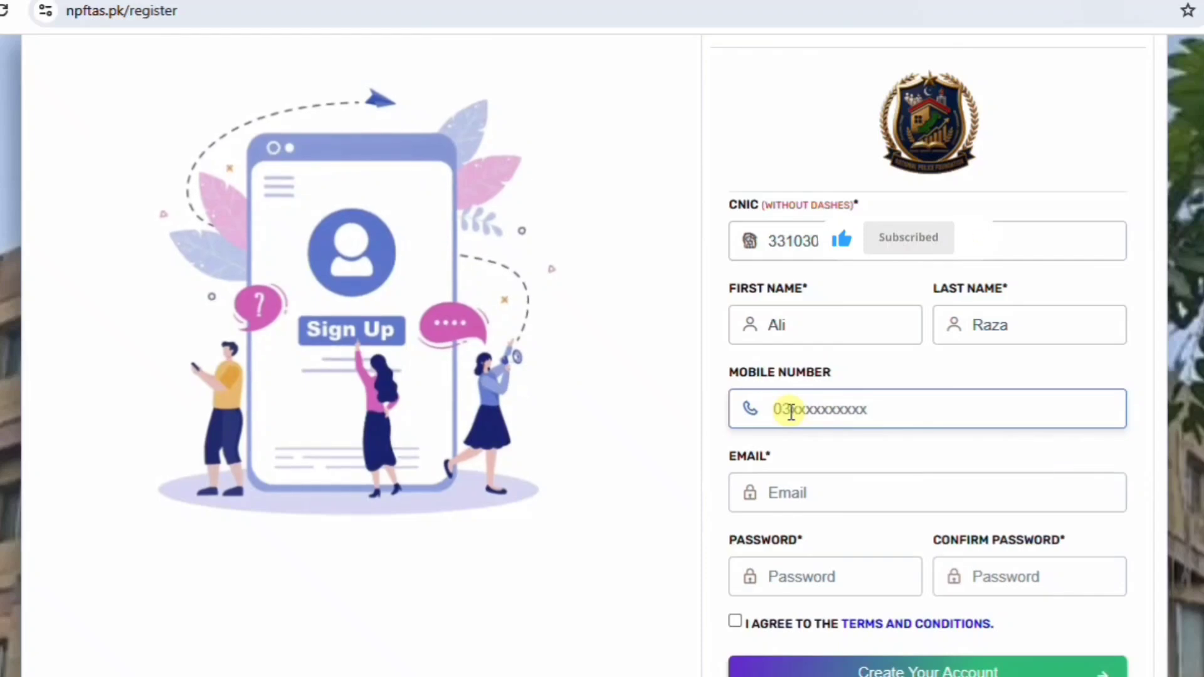
text(03214)
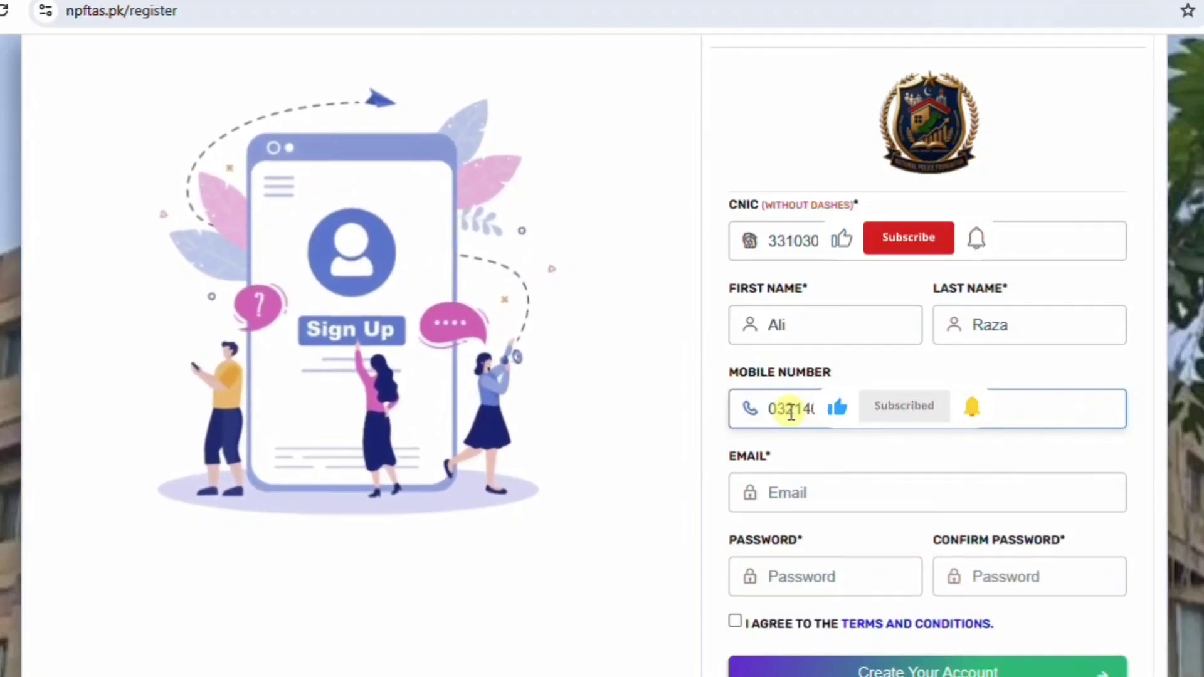
click(823, 499)
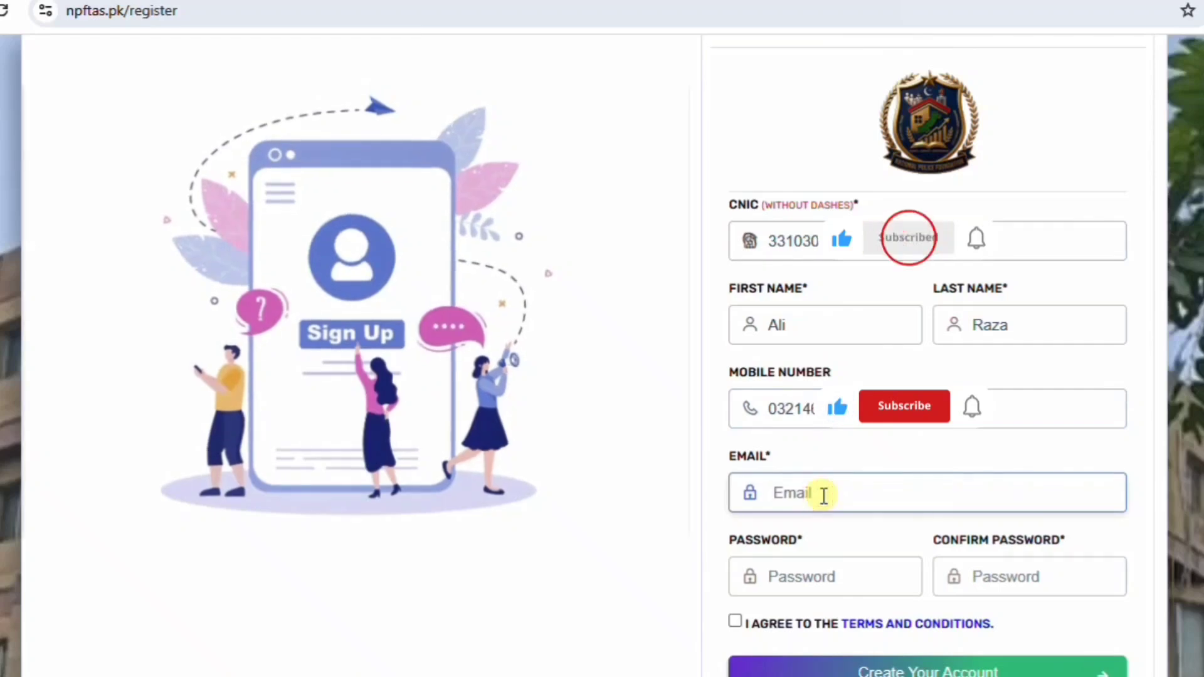
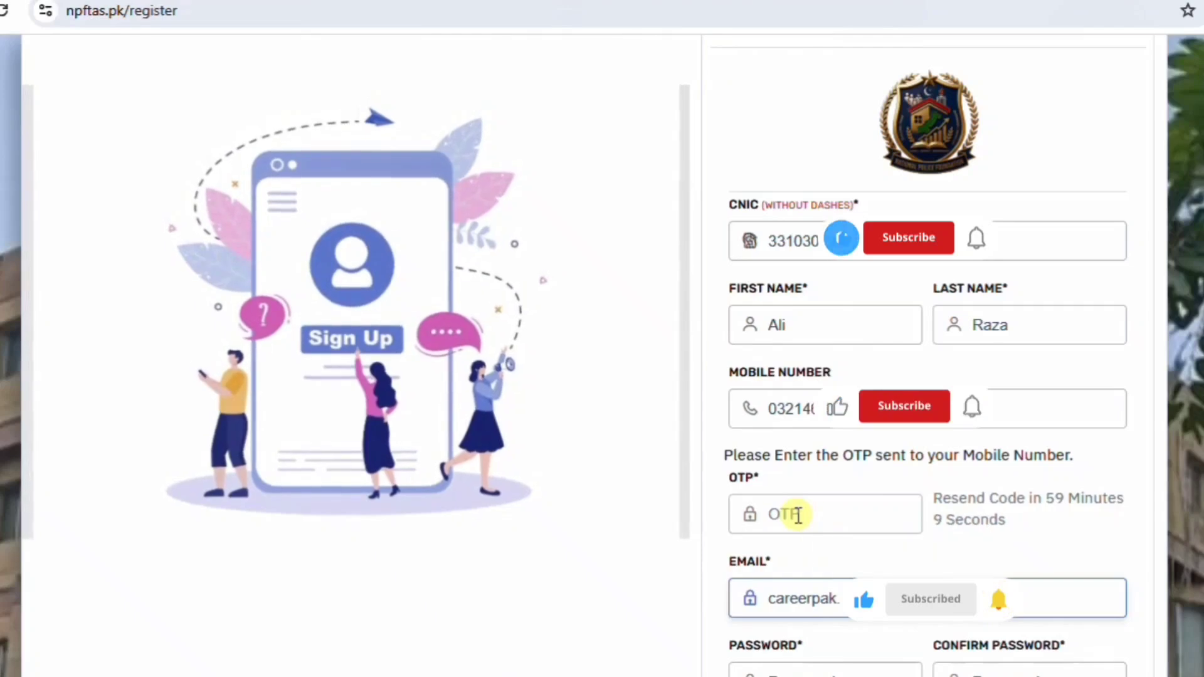
Enter the applicant's e-mail address and the OTP received by SMS.
click(797, 515)
text(62)
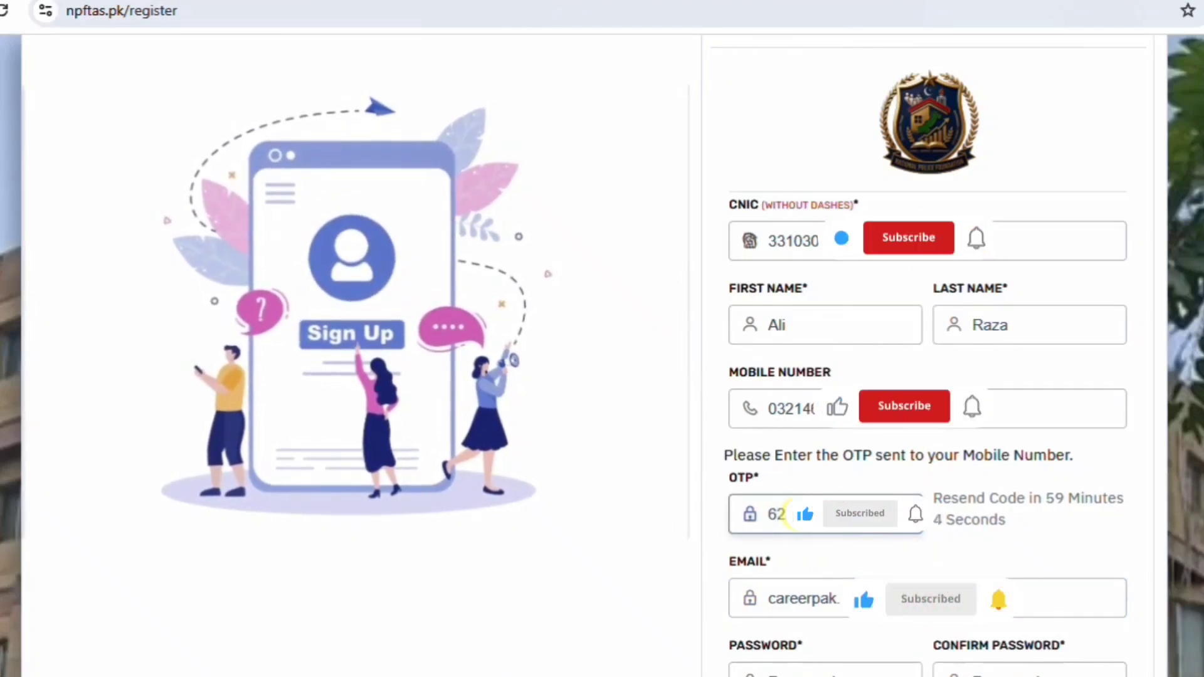
scroll(796, 514, down, 3)
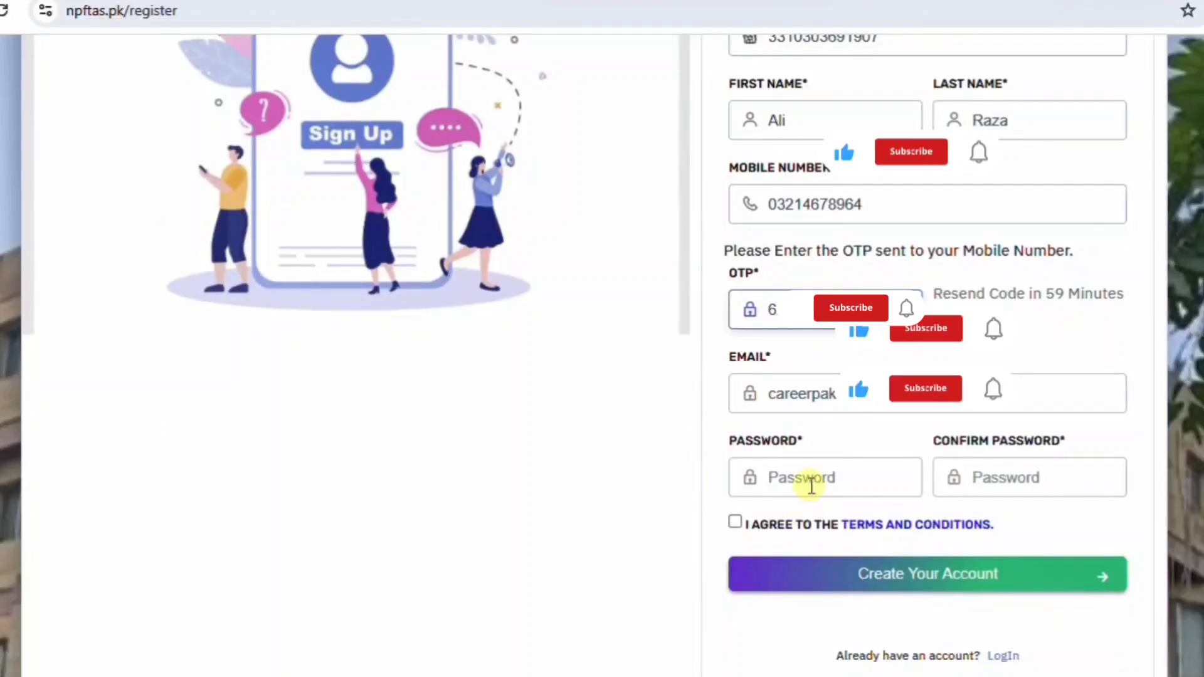
Set and confirm the account password instead of Chrome's suggestion, accept the terms, and create the account.
click(811, 480)
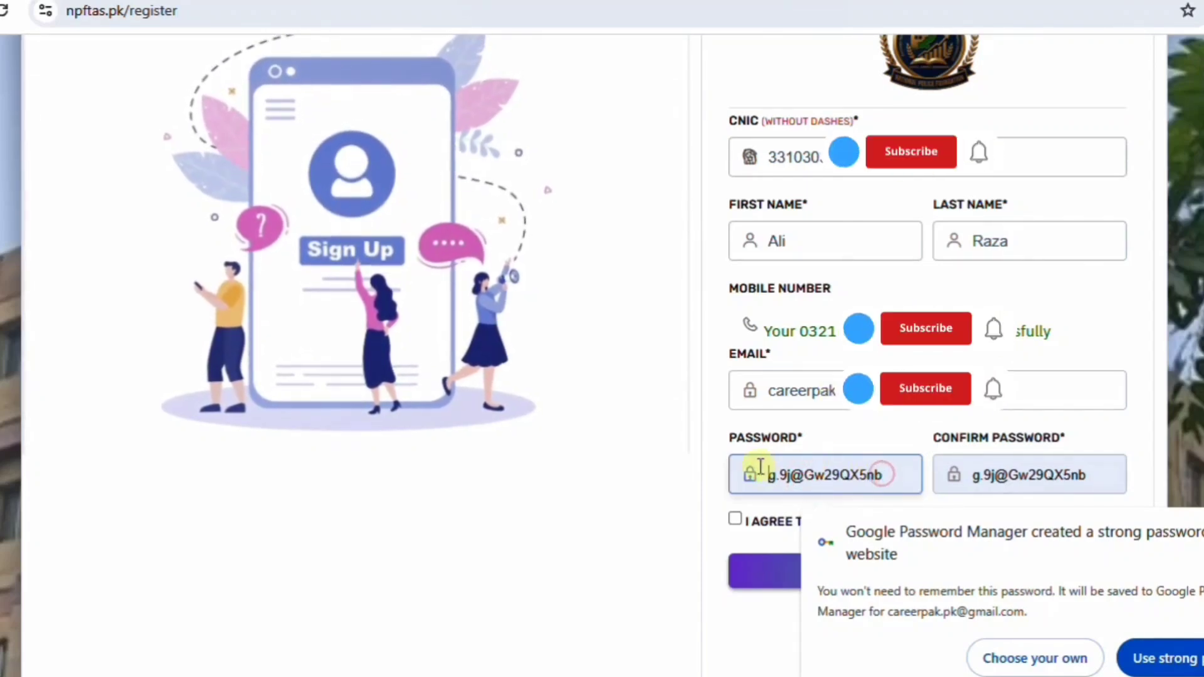
click(1028, 647)
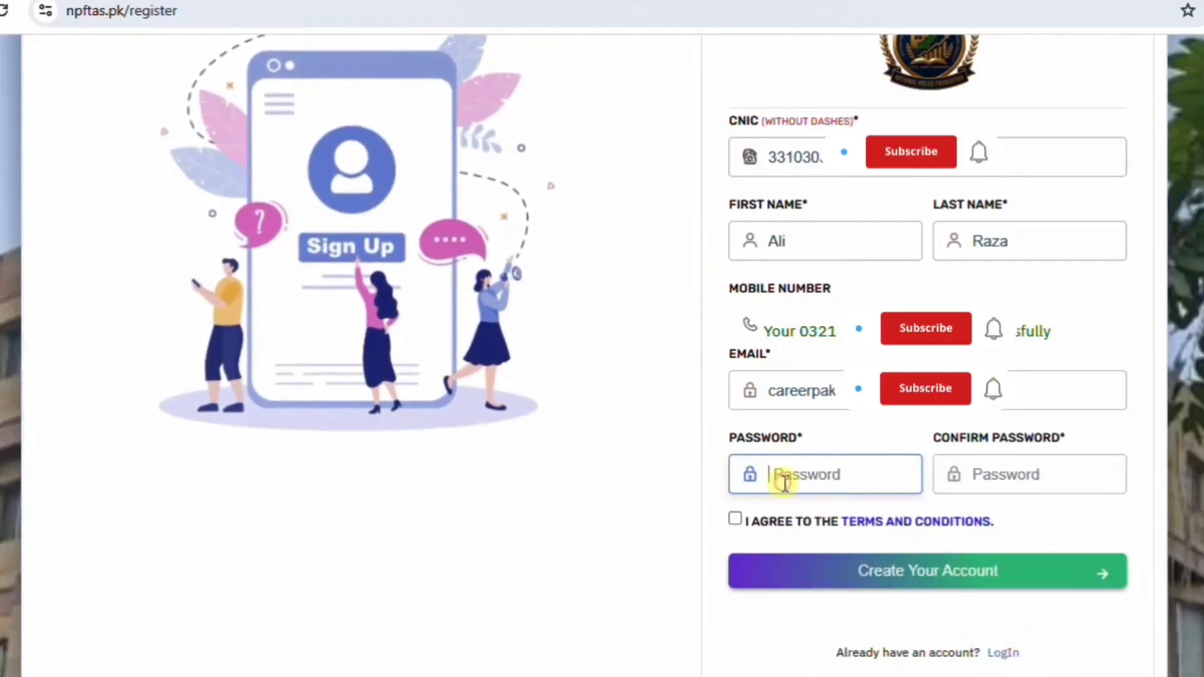
text(12)
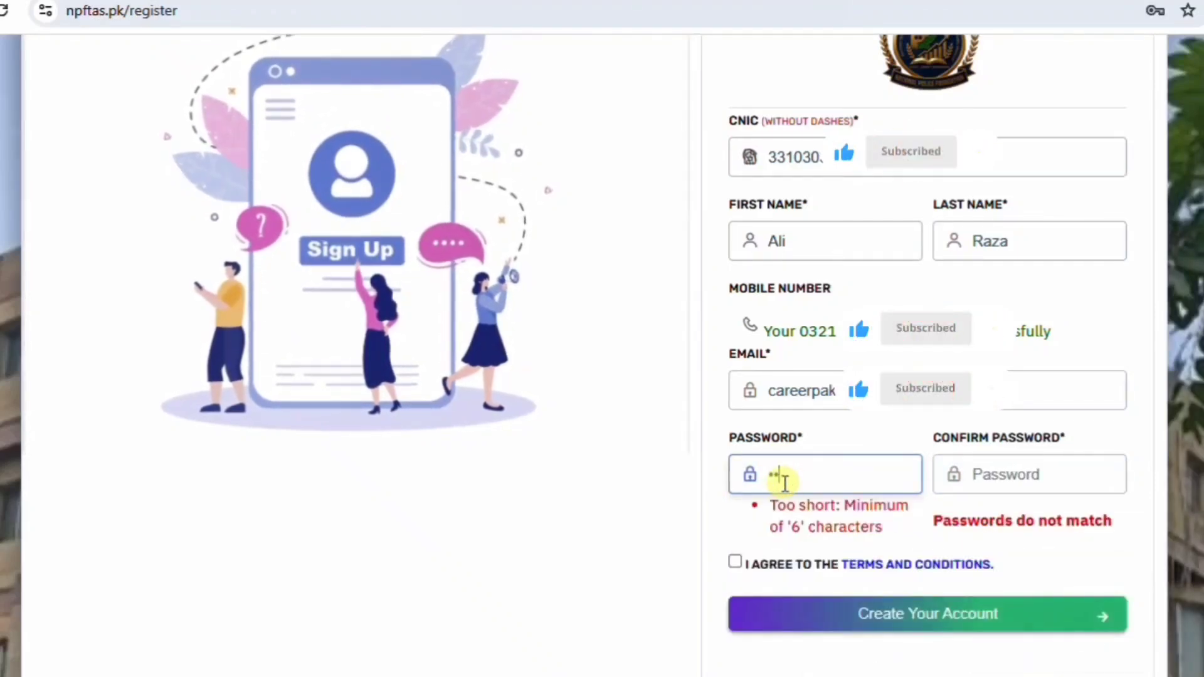
text(3456)
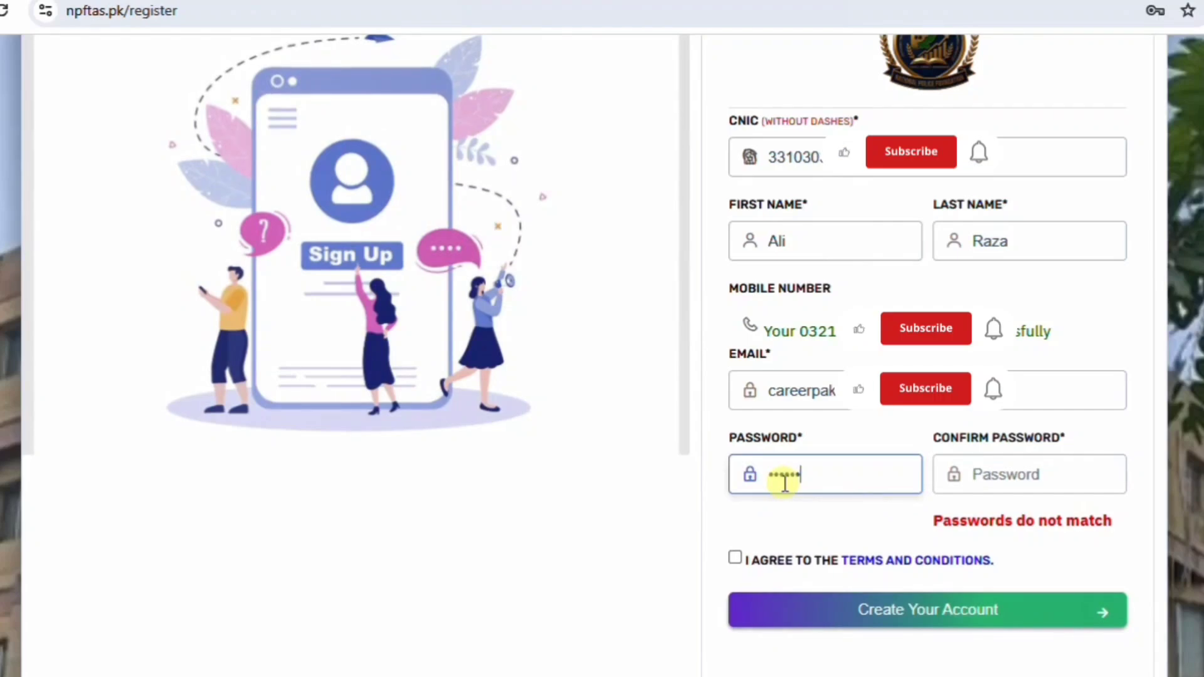
text(78)
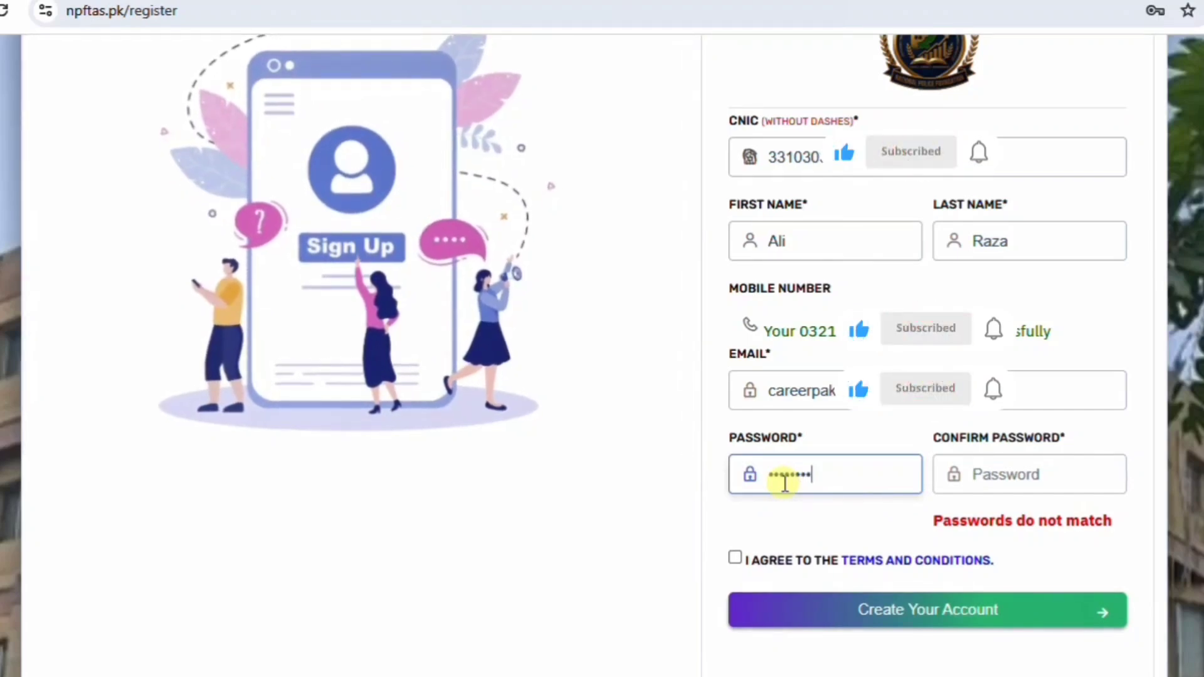
click(1013, 479)
text(12)
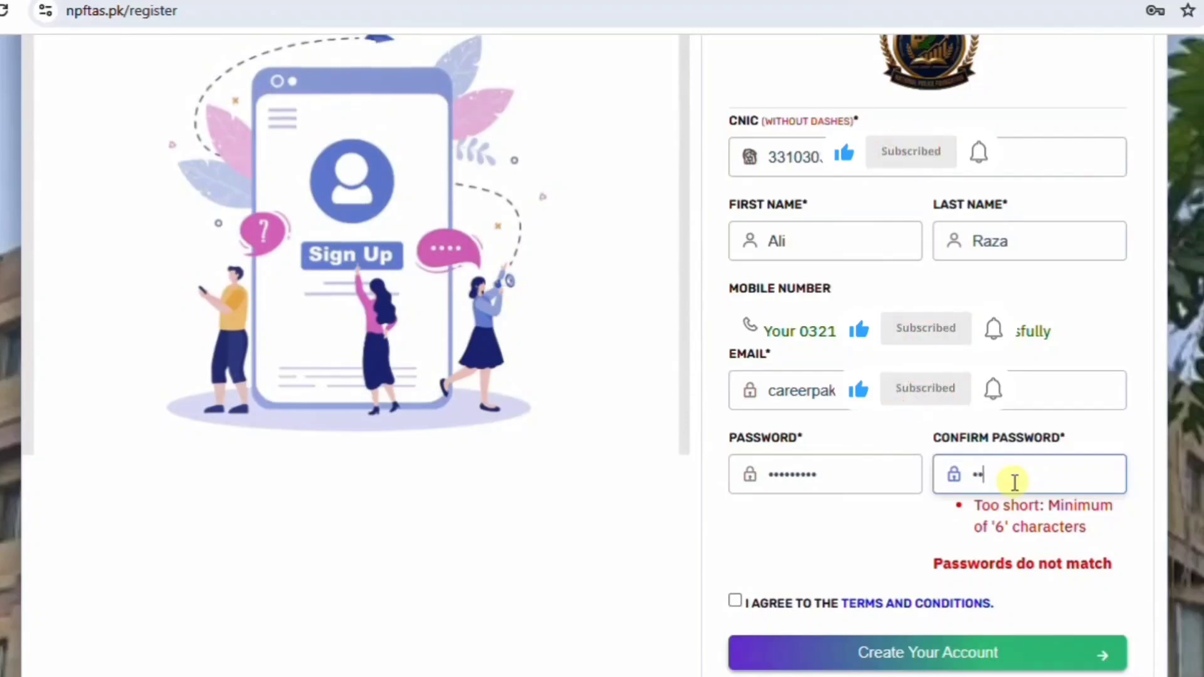
text(345678)
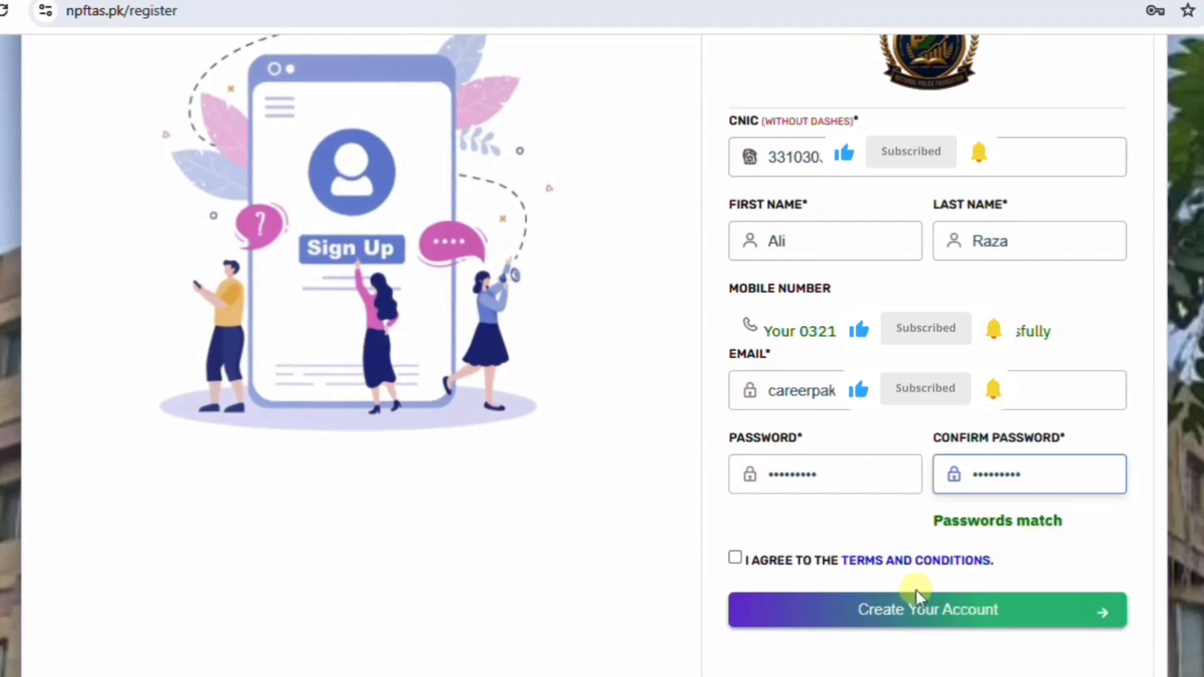
click(735, 558)
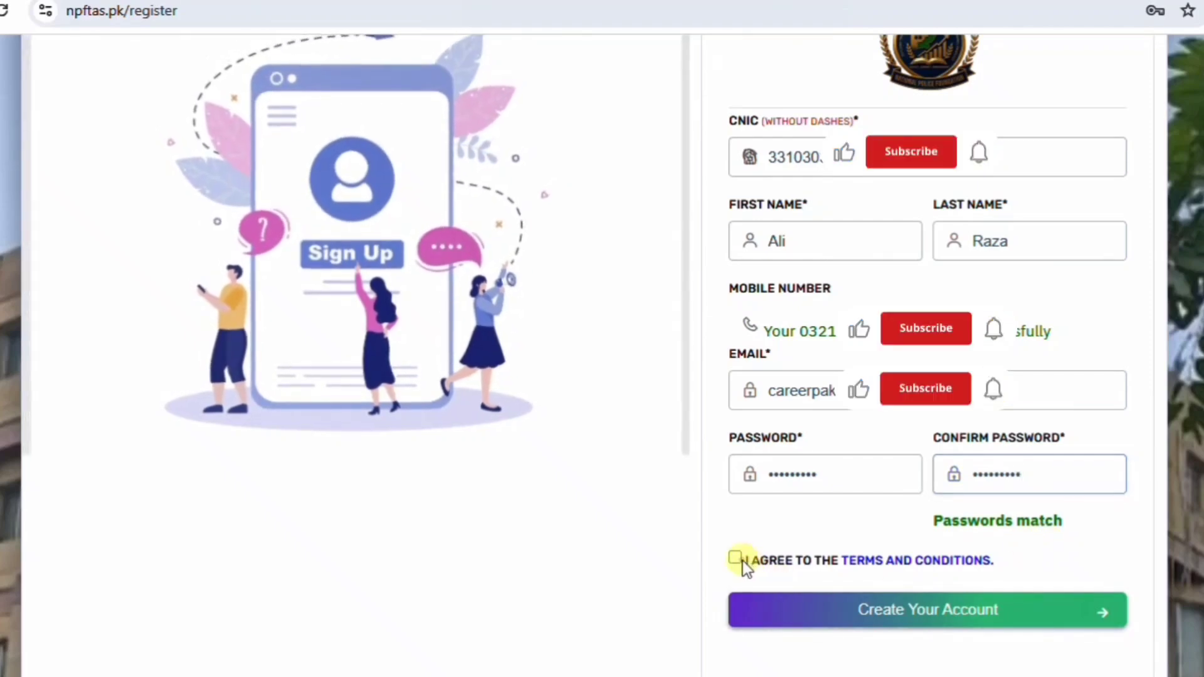
click(888, 617)
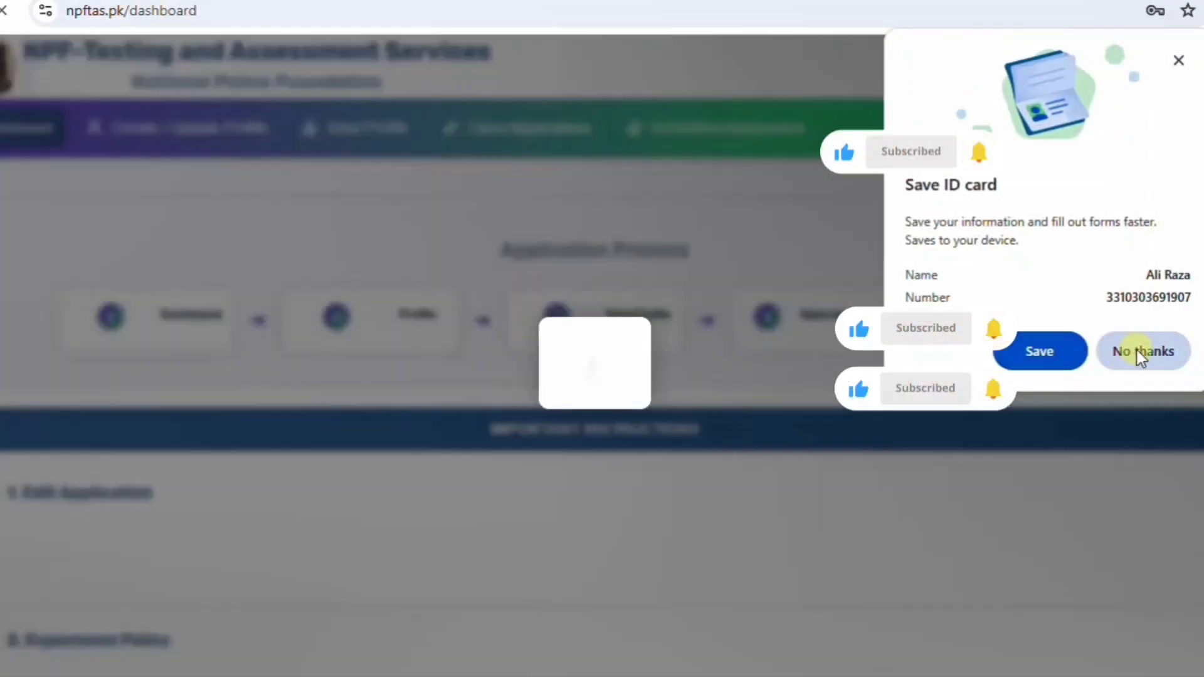
Decline Chrome's offers to save the ID card and password, then review the dashboard instructions.
click(1137, 351)
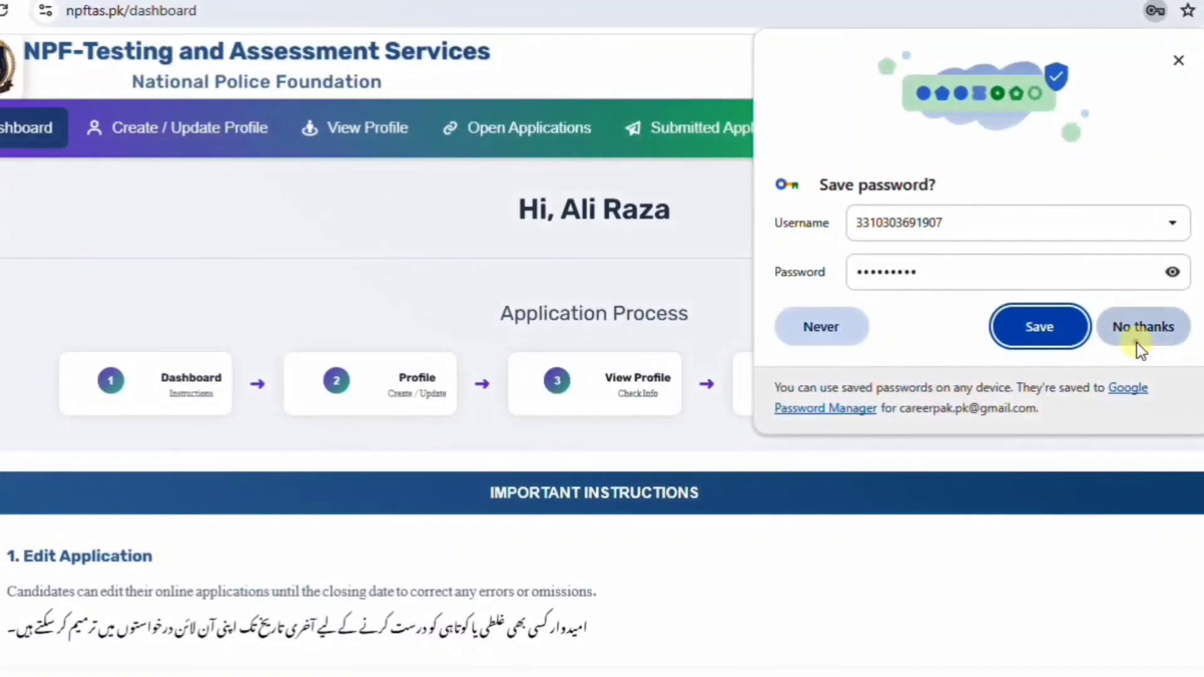
click(1137, 343)
click(1135, 369)
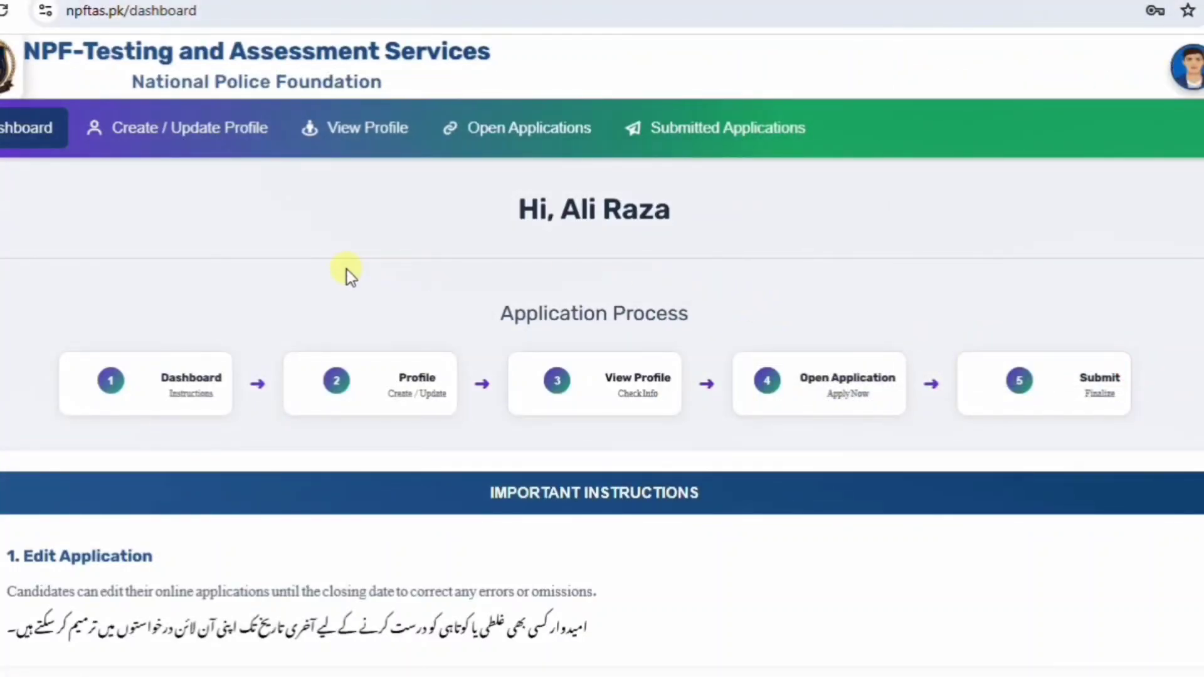
scroll(347, 270, down, 8)
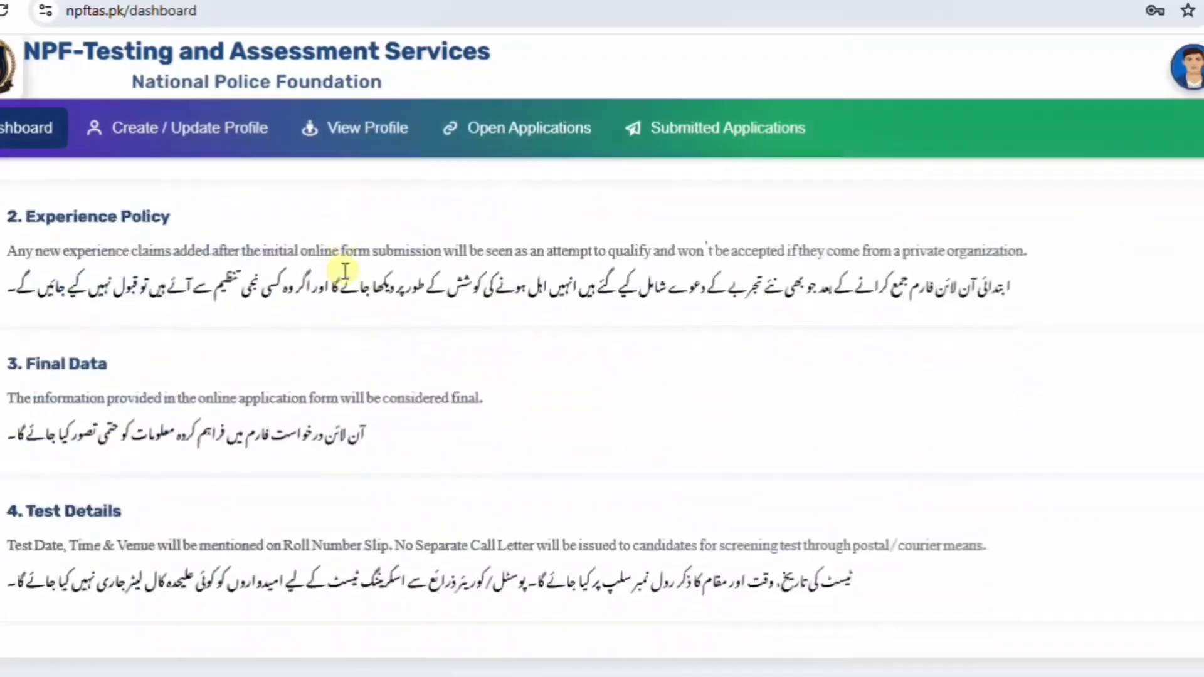
scroll(345, 271, down, 1)
scroll(345, 270, up, 9)
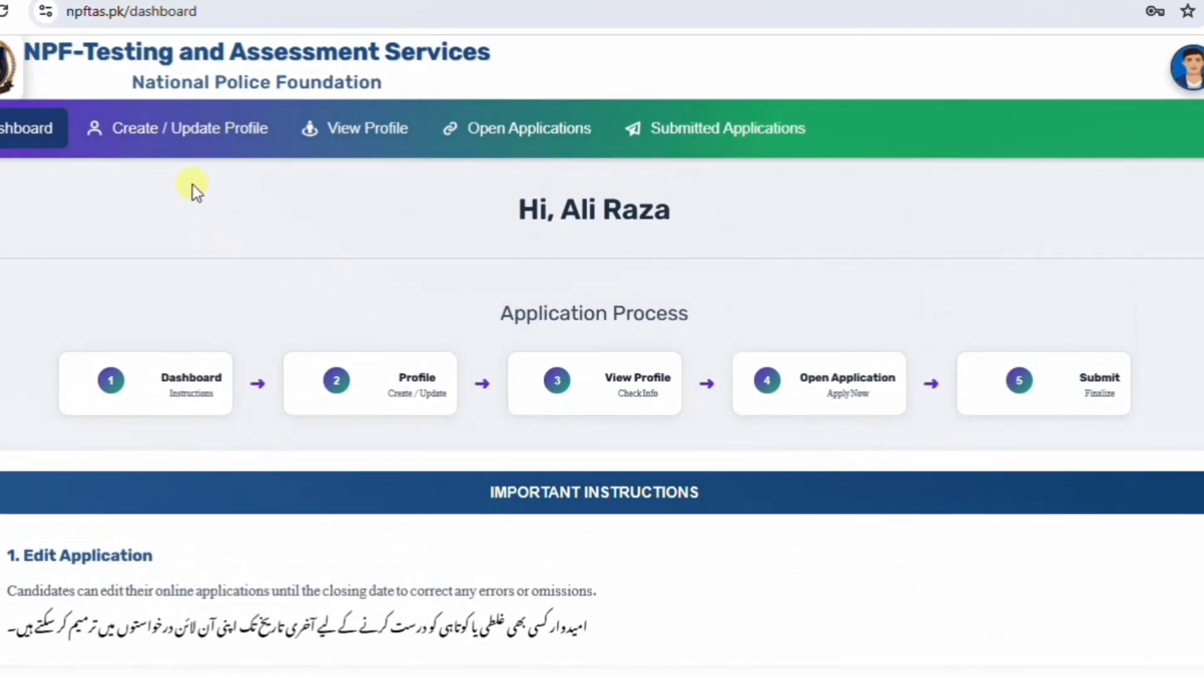
On the Create / Update Profile page, upload the formal portrait photo from Downloads as the profile picture.
click(177, 130)
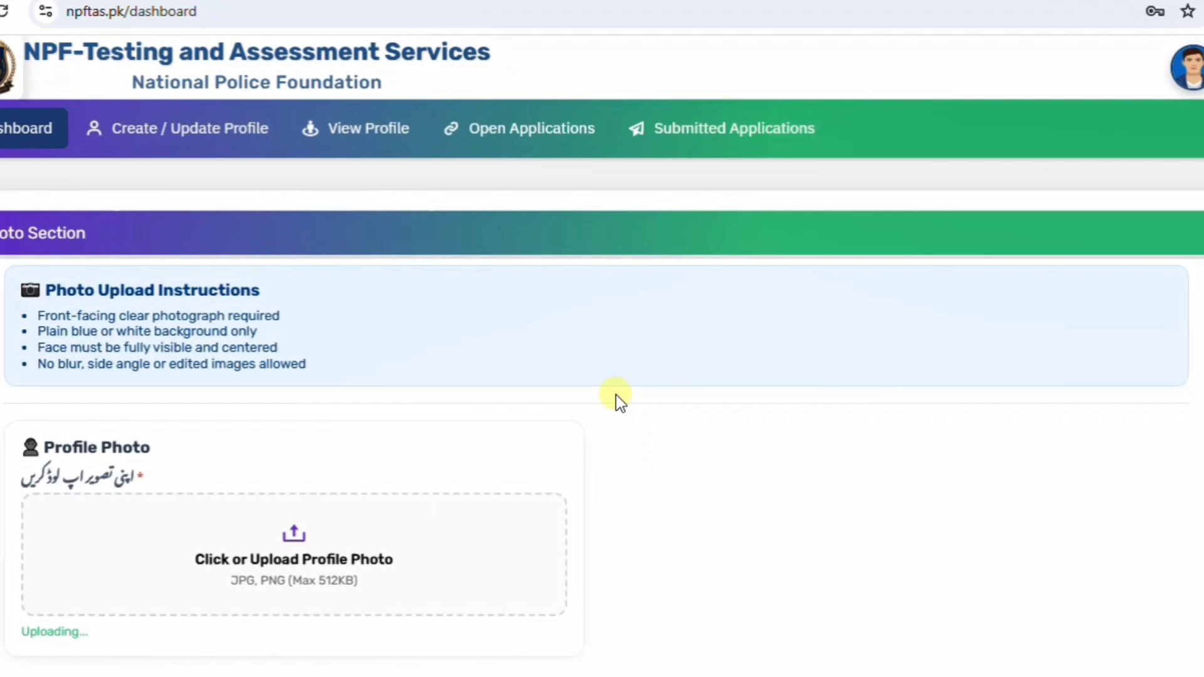
scroll(615, 394, down, 3)
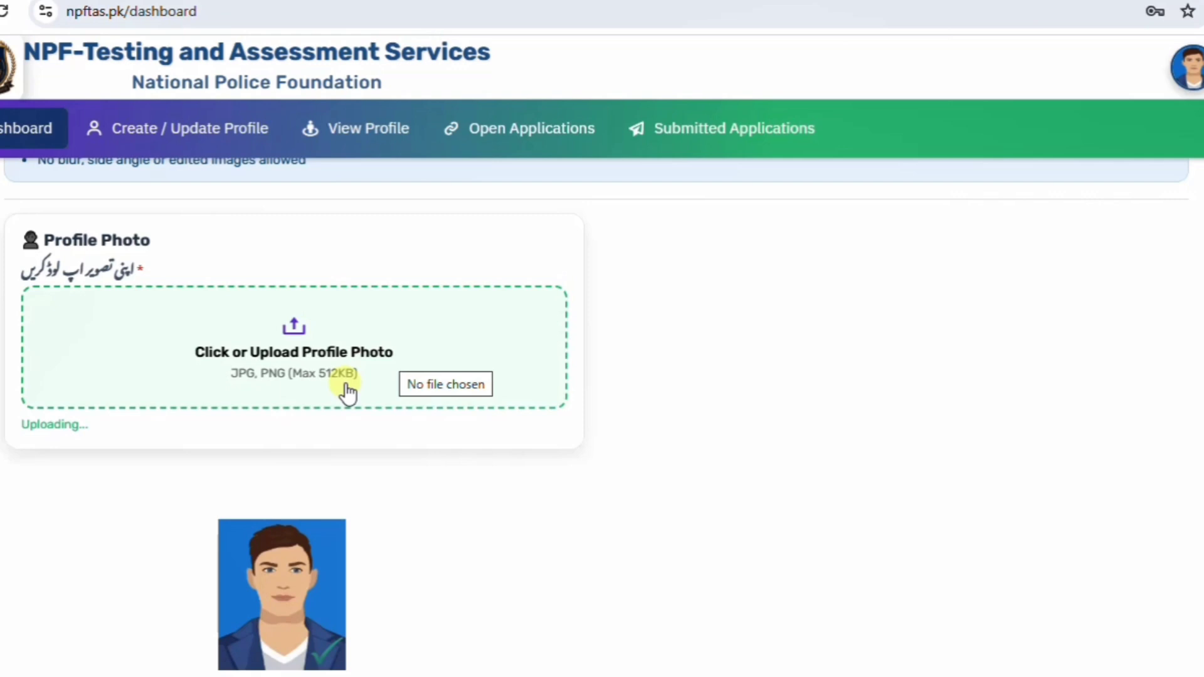
click(298, 327)
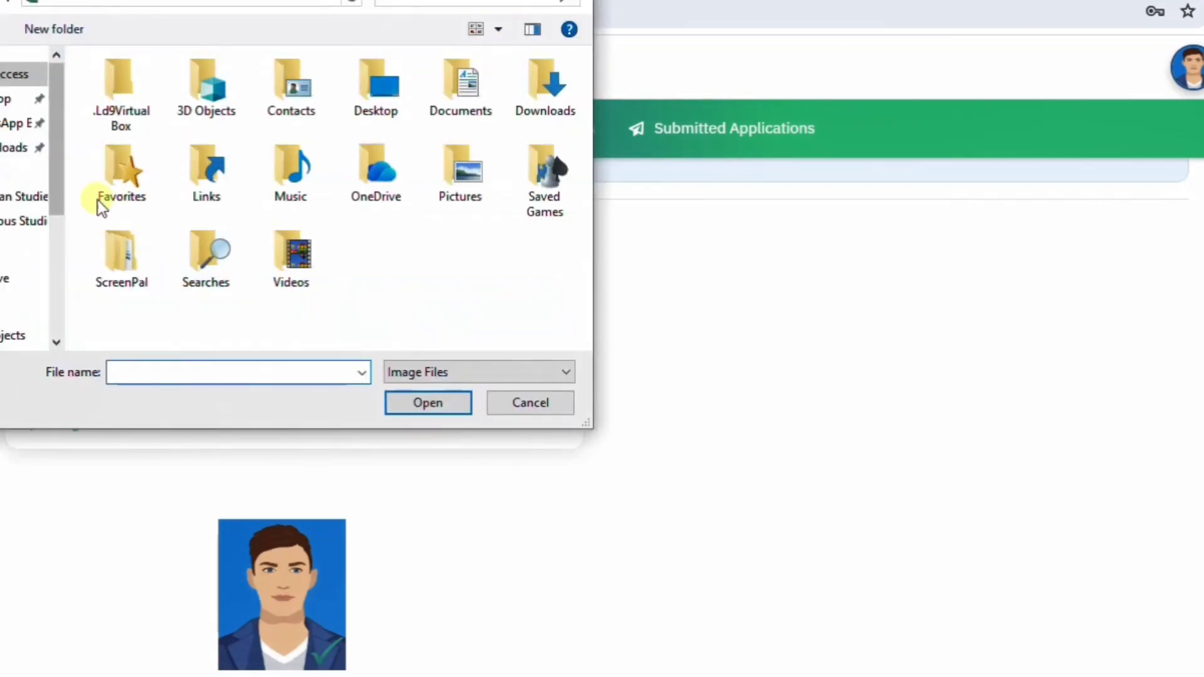
click(19, 147)
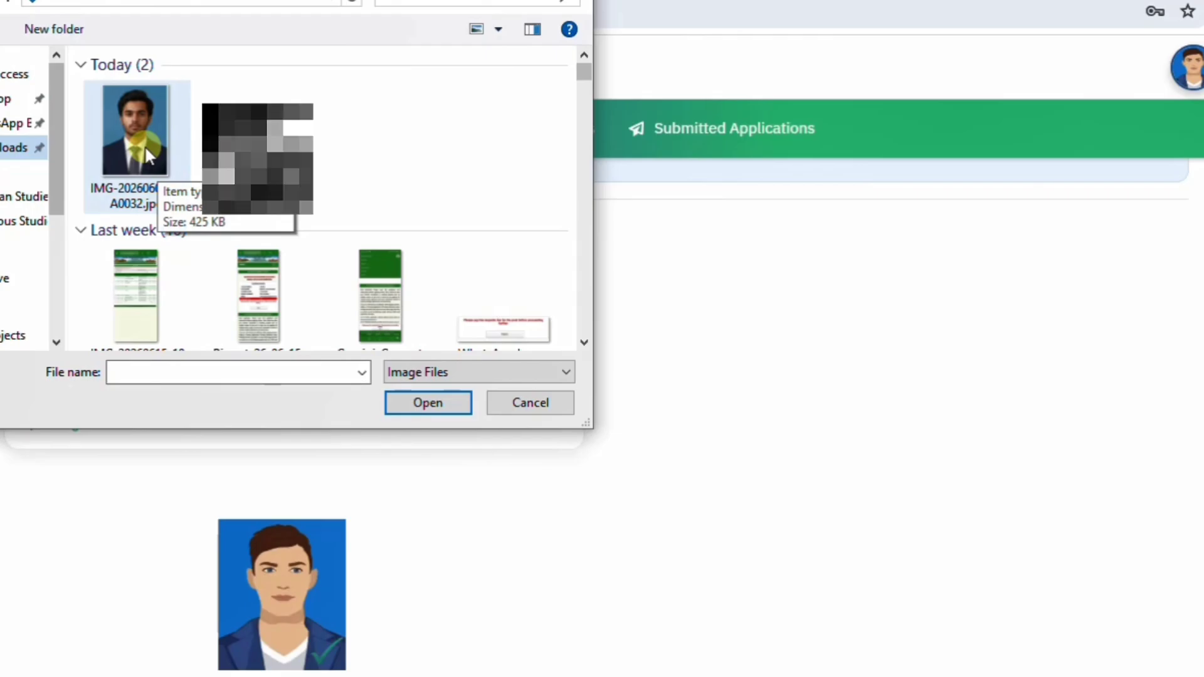
double_click(145, 145)
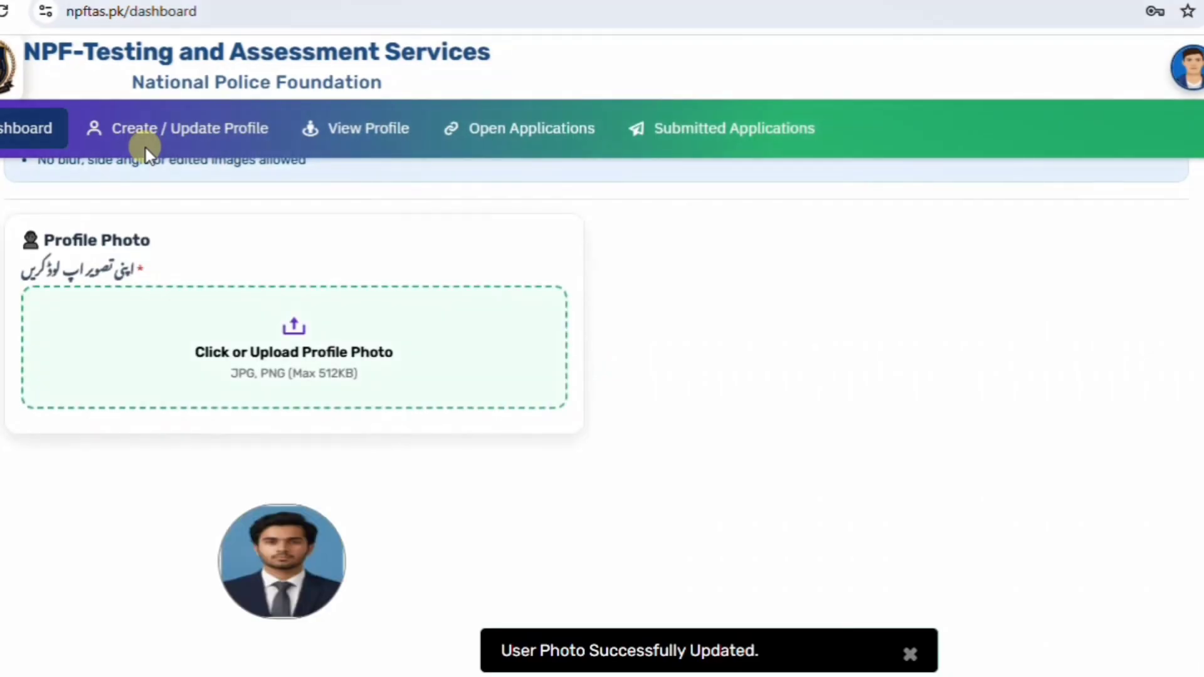
scroll(184, 220, down, 2)
scroll(288, 437, down, 2)
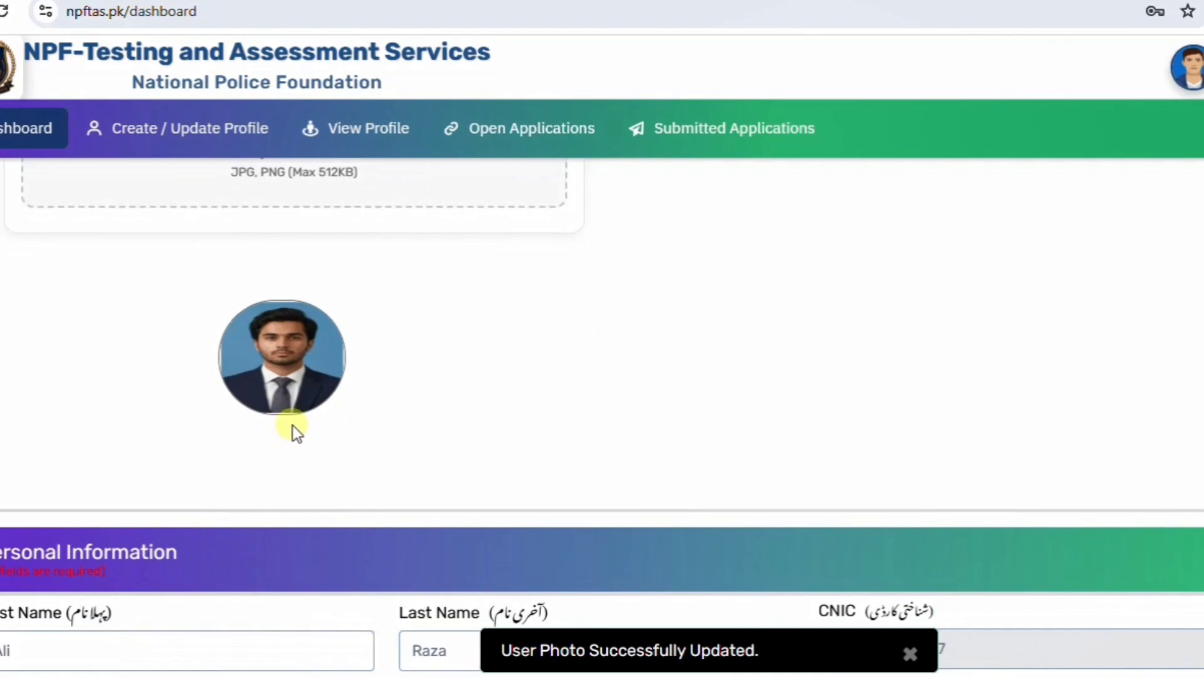
scroll(292, 431, up, 2)
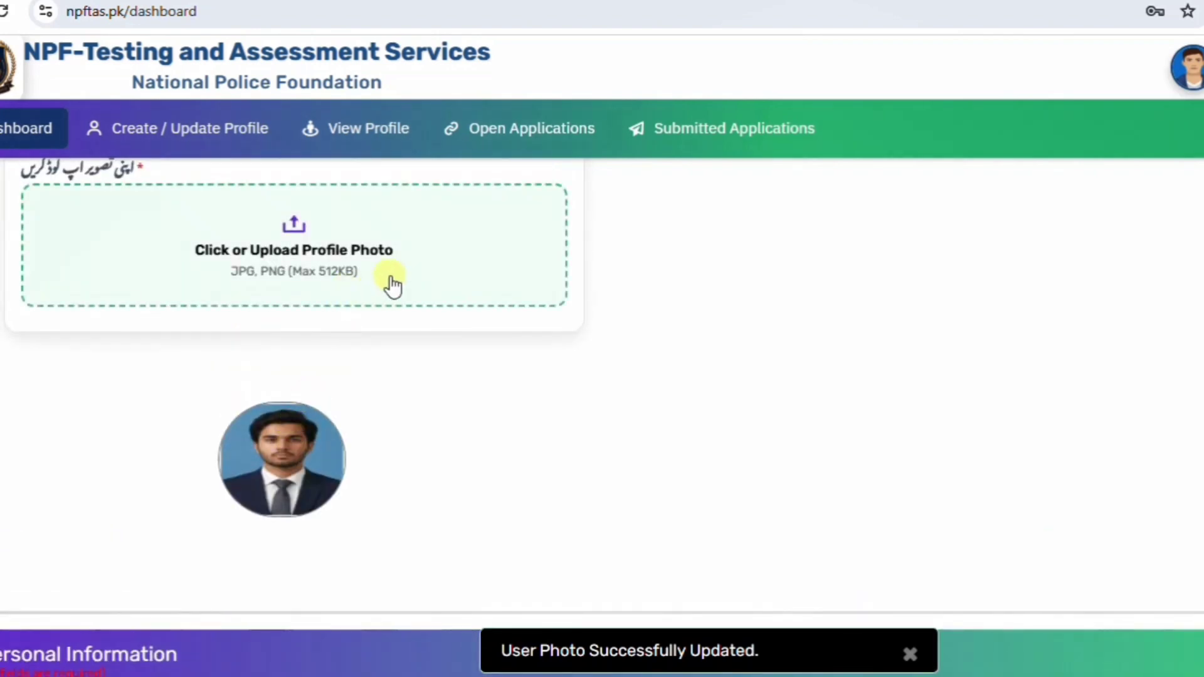
In a new tab, search Google for '11zon image compressor'.
key(ctrl+t)
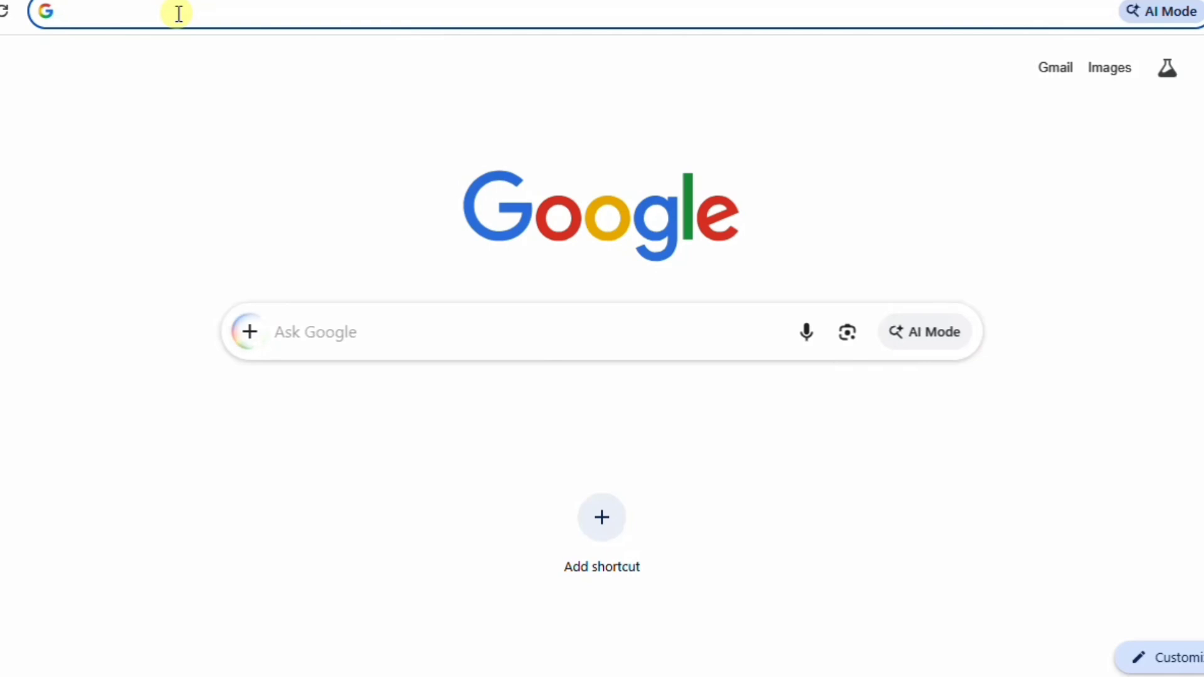
text(1)
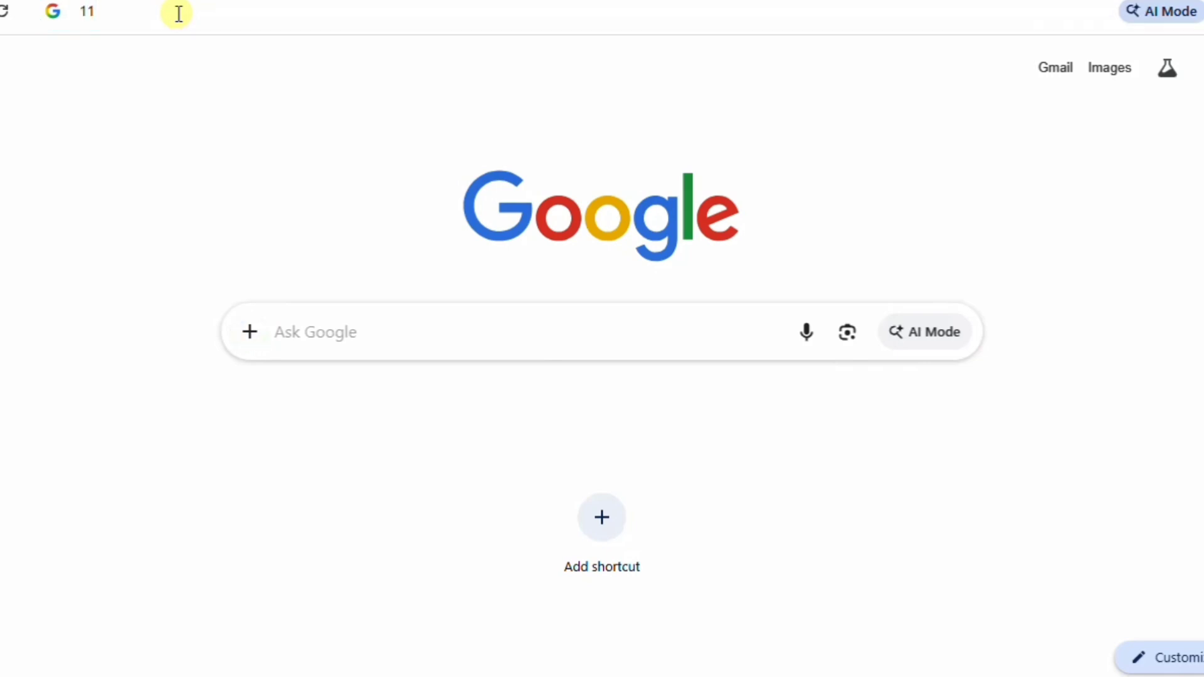
text(1)
text(z)
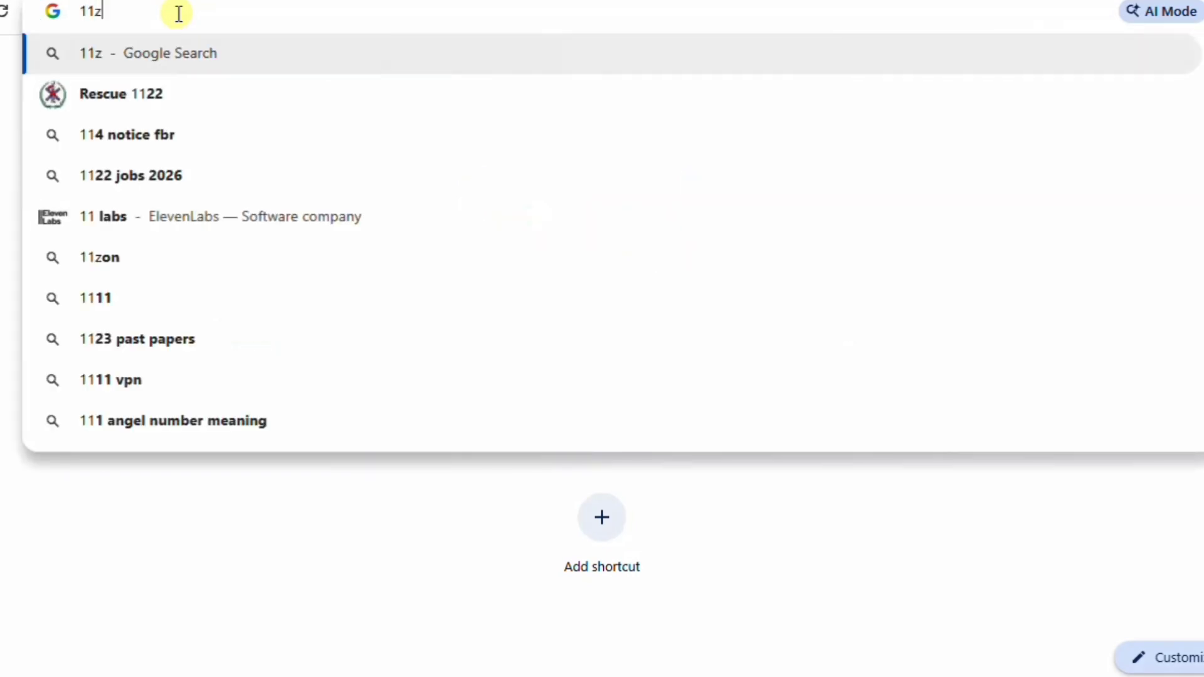
text(on)
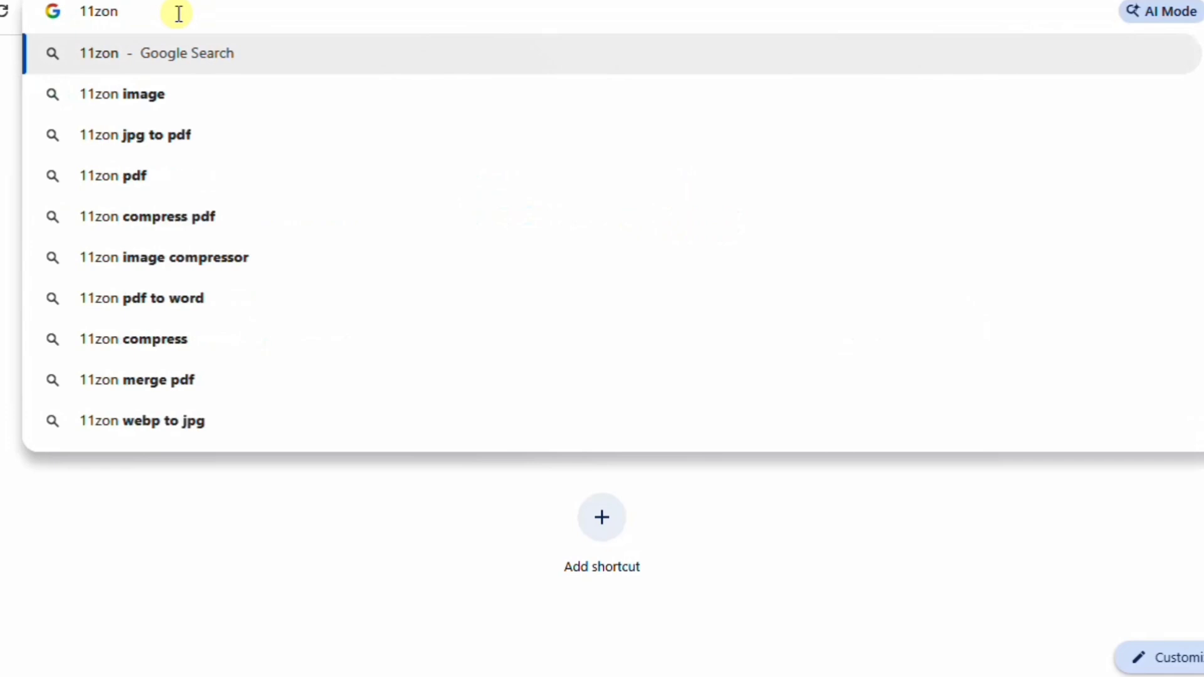
text( image)
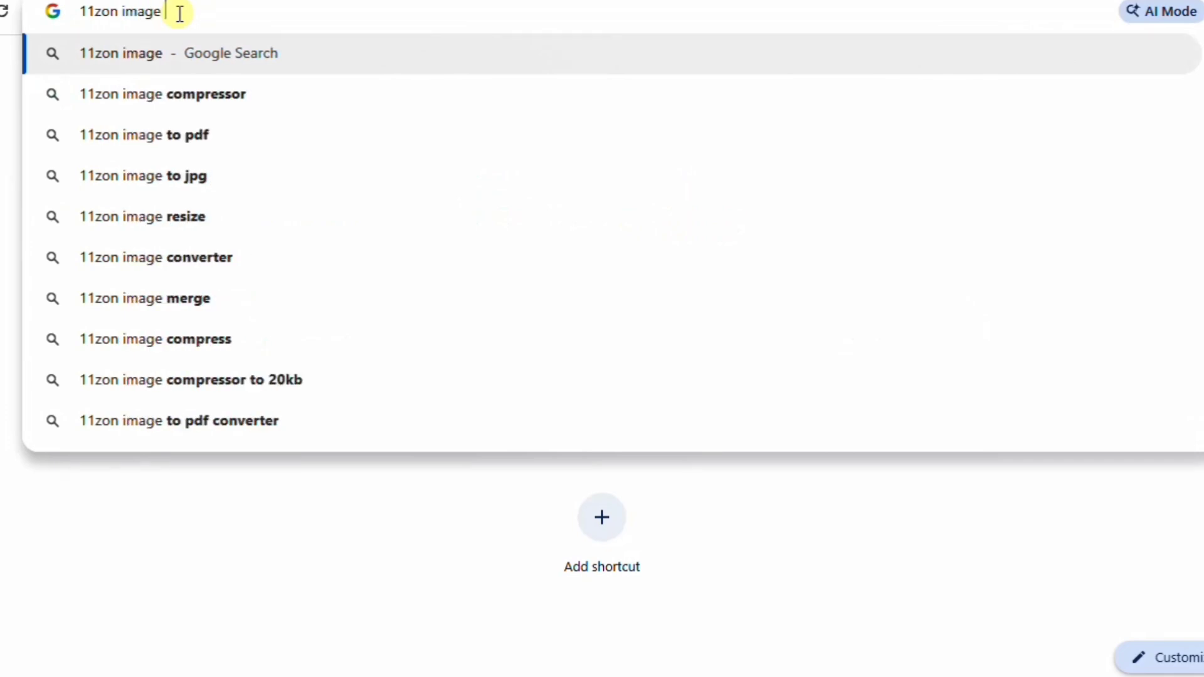
click(224, 99)
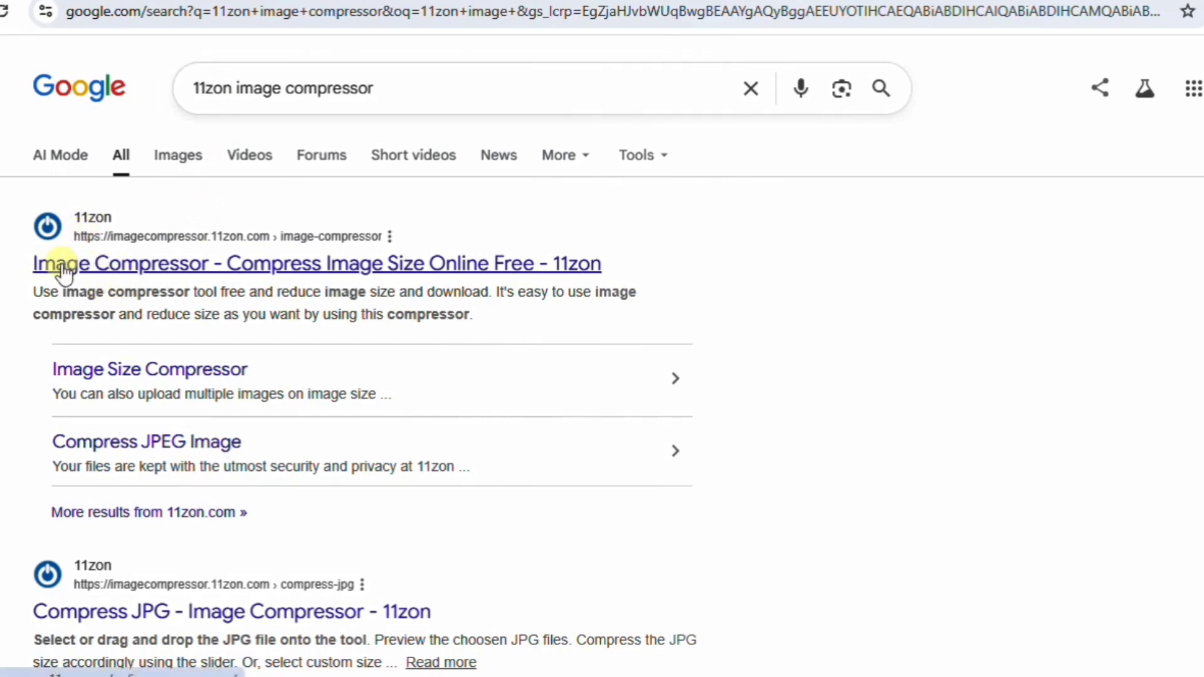
Compress IMG-20260607-WA0032.jpg on 11zon to an 18KB target, shrinking it from 425.45 KB to 17.07 KB.
click(125, 270)
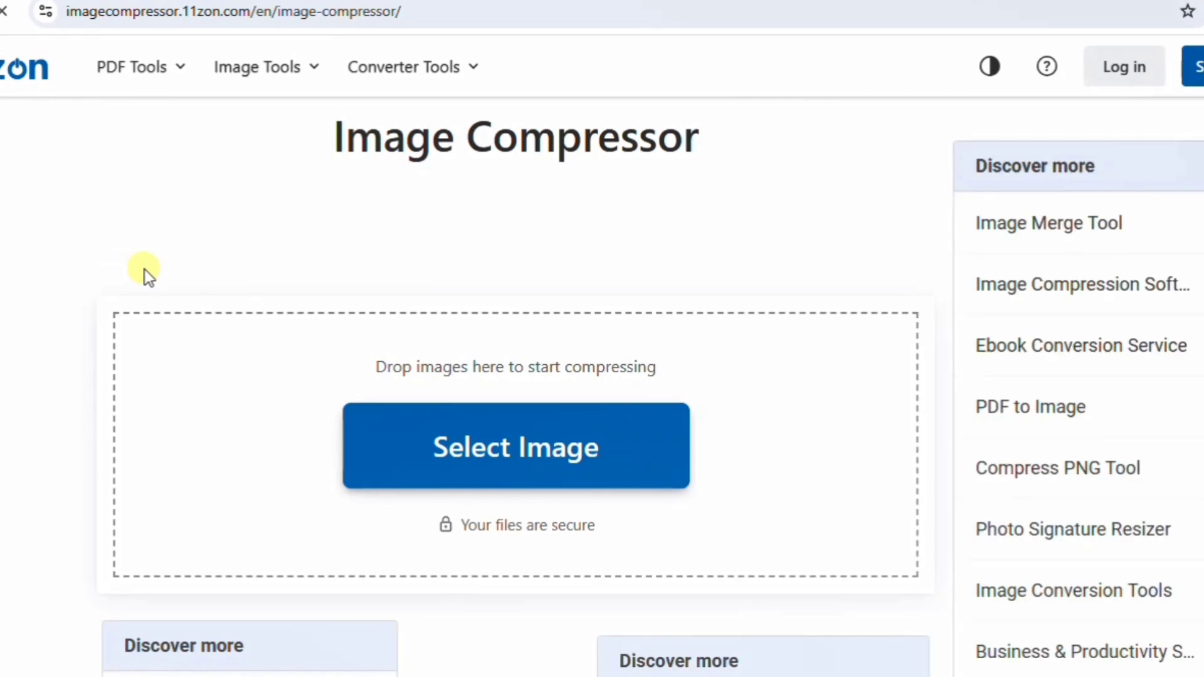
click(494, 469)
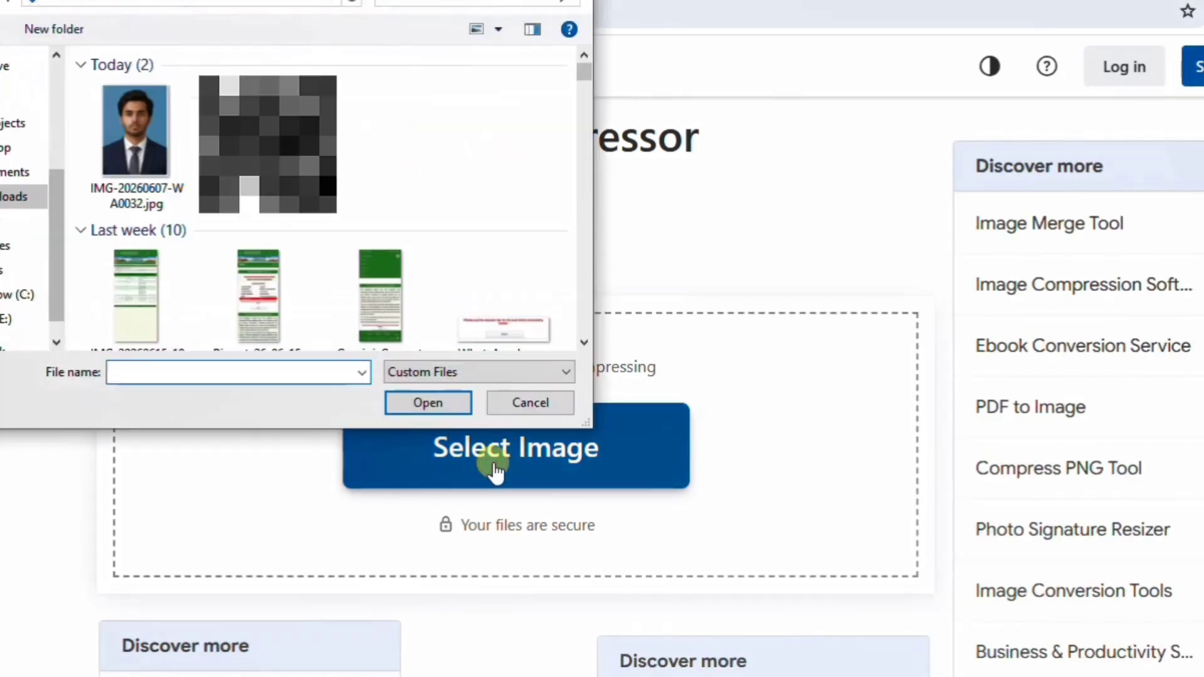
click(144, 128)
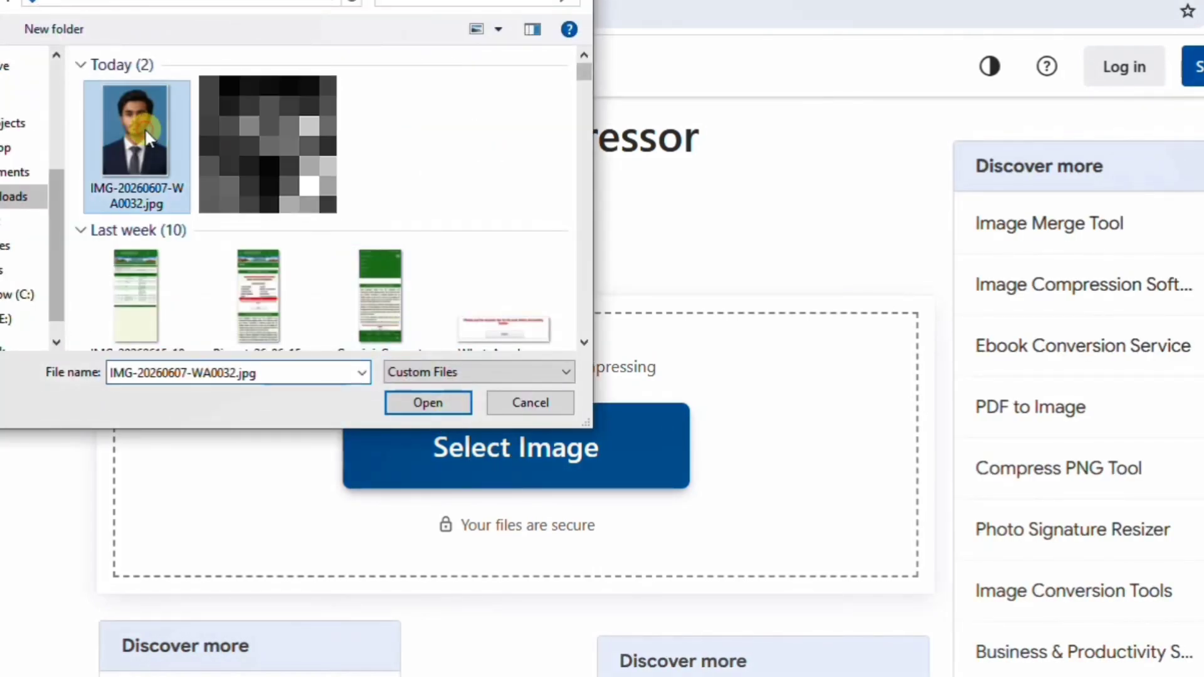
click(430, 403)
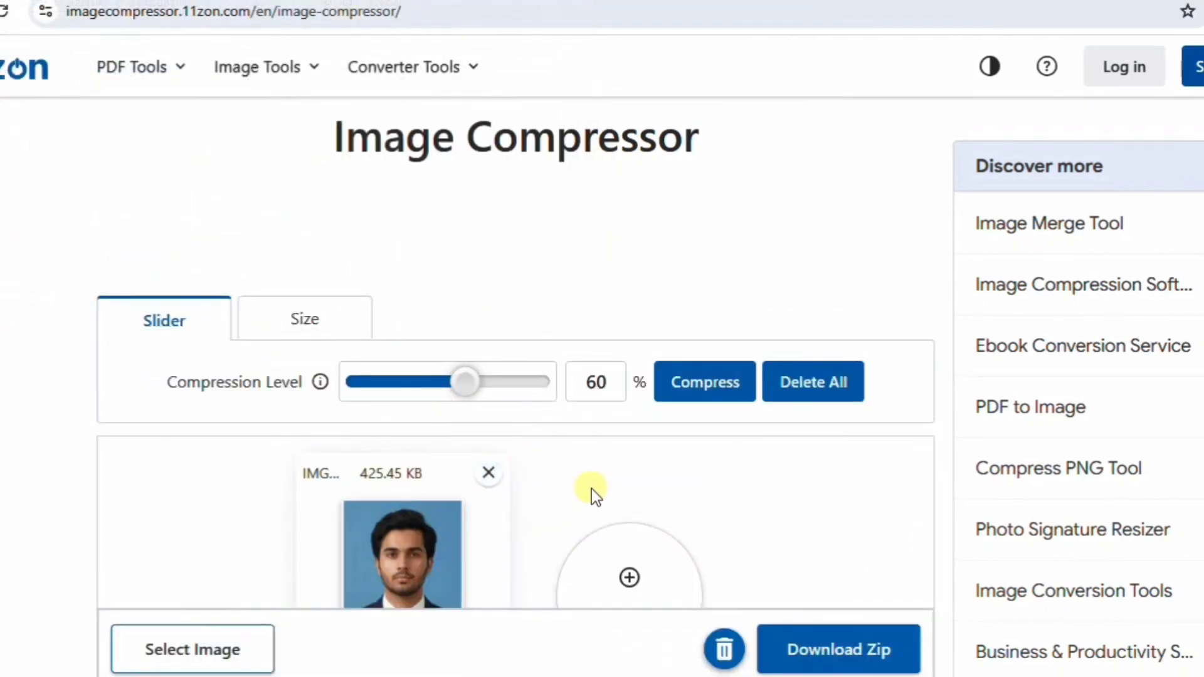
scroll(591, 492, down, 1)
click(314, 216)
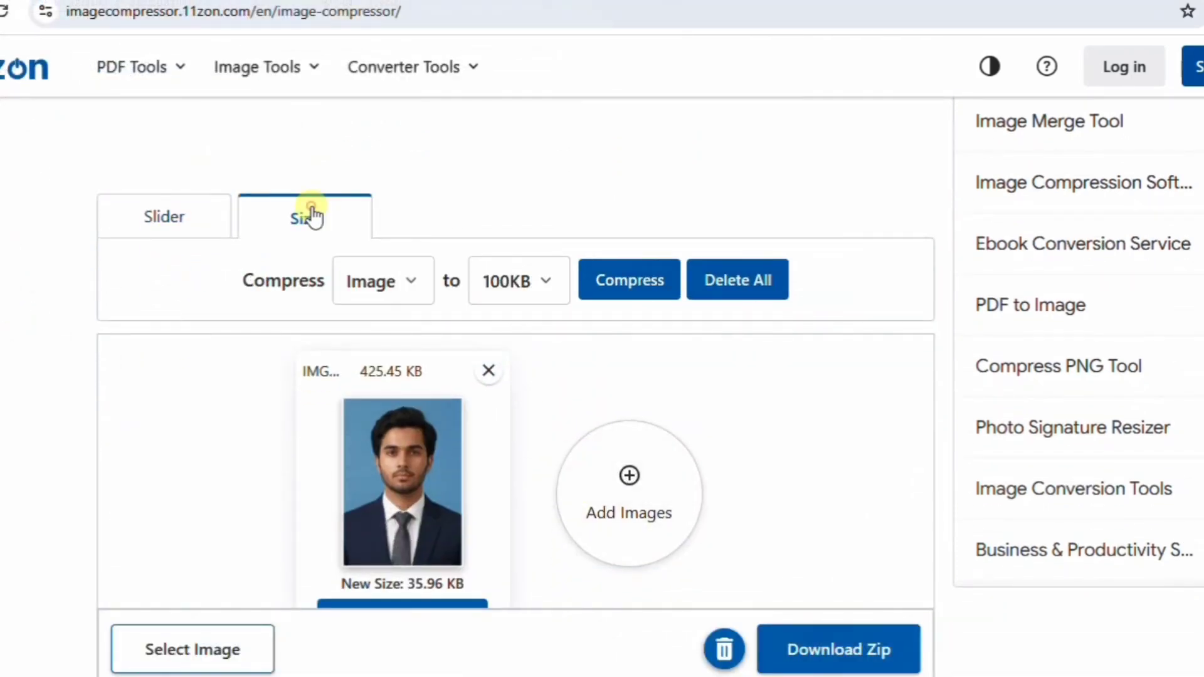
click(531, 292)
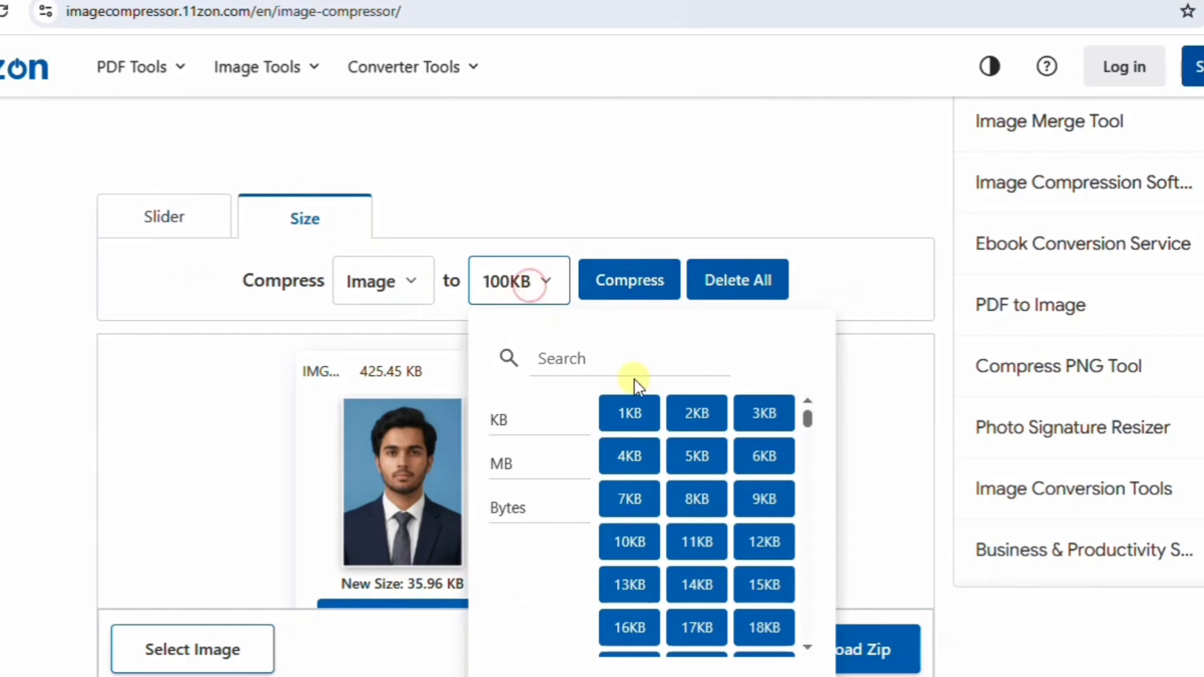
click(764, 629)
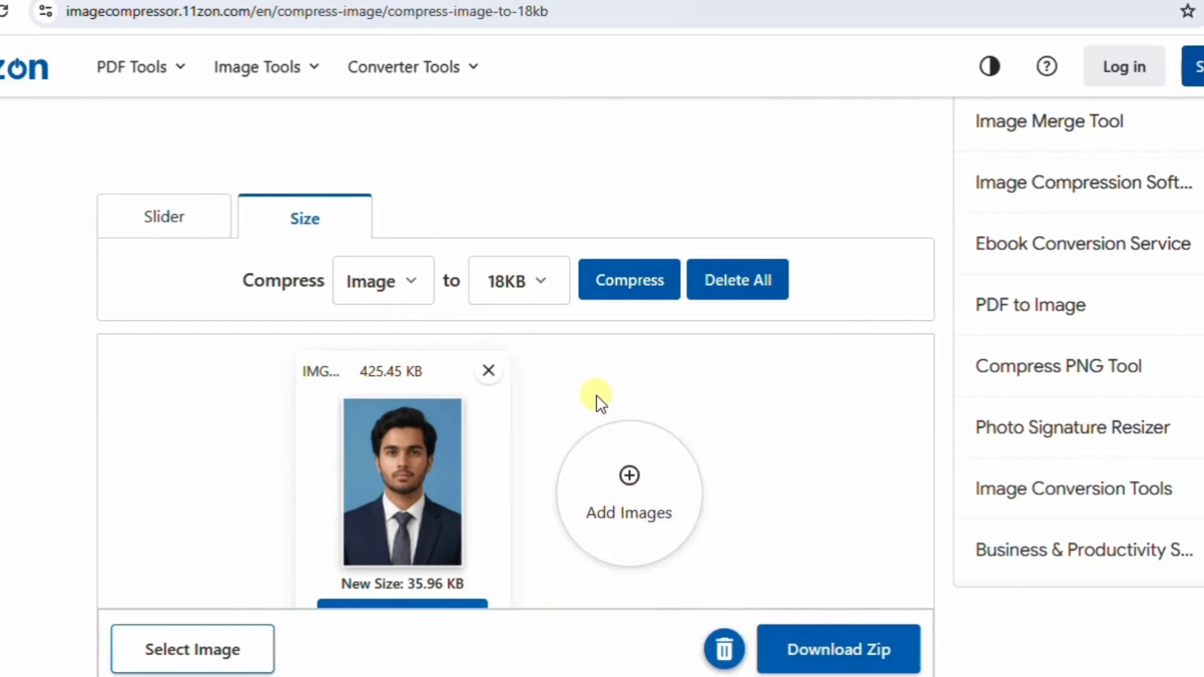
scroll(594, 393, down, 1)
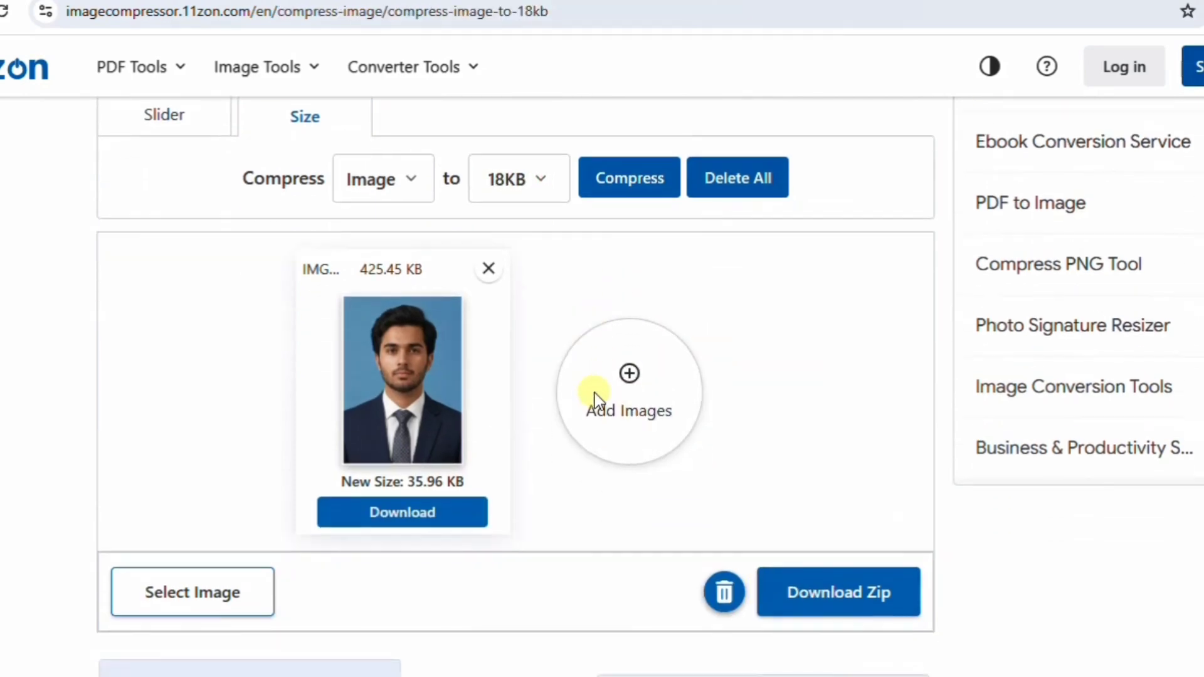
click(629, 183)
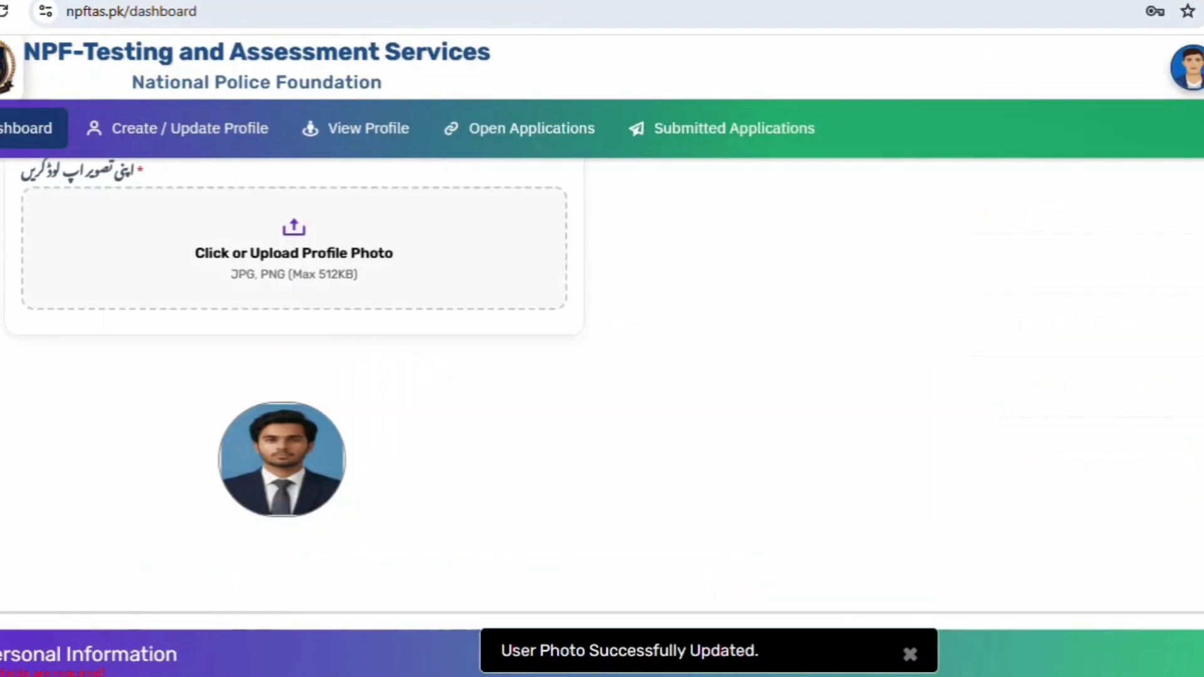
Enter the father's name in the Personal Information section.
scroll(516, 430, up, 2)
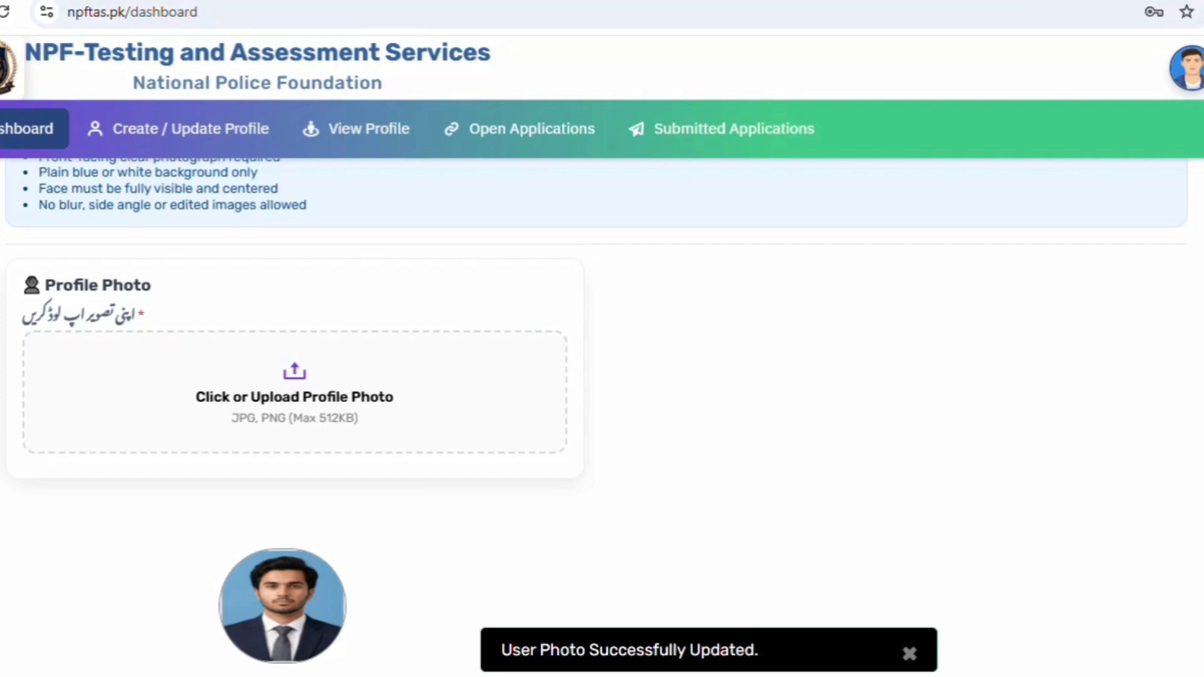
scroll(569, 430, down, 5)
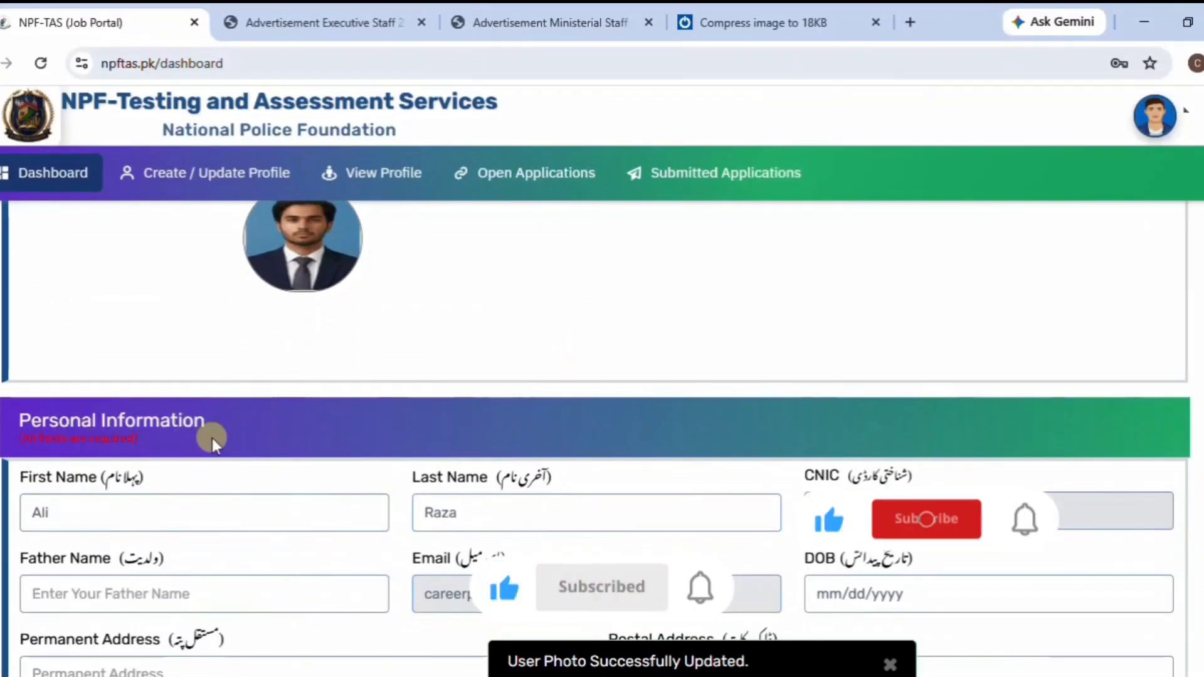
scroll(212, 438, down, 1)
scroll(212, 437, down, 1)
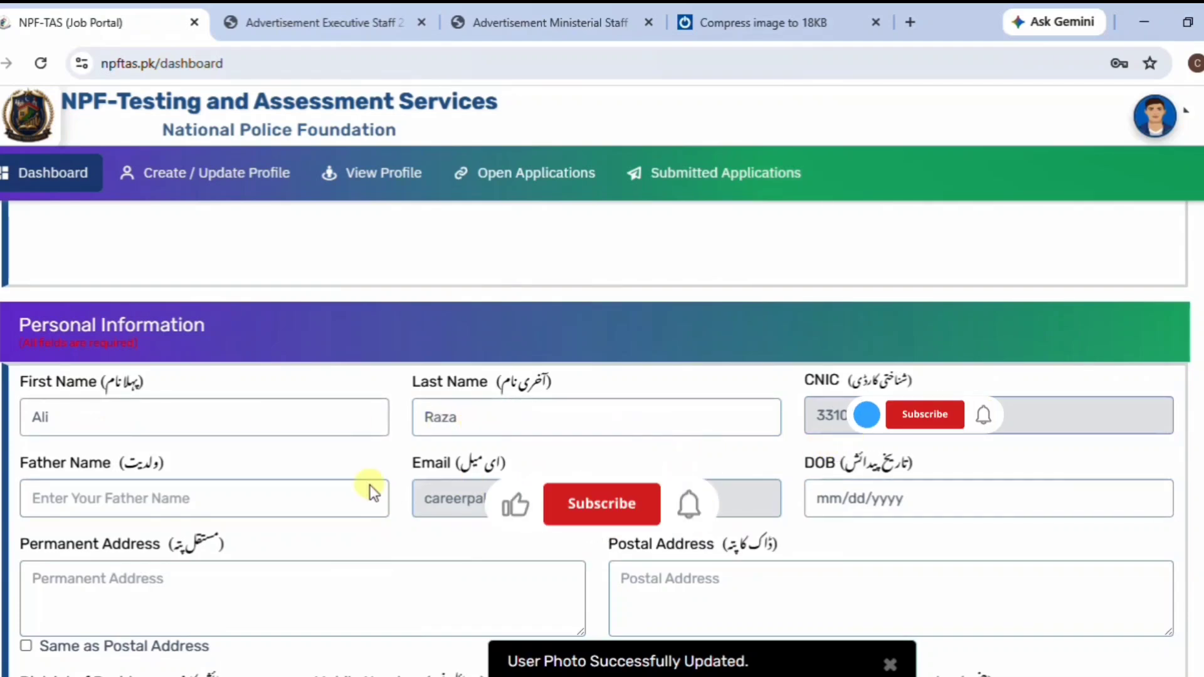
click(196, 496)
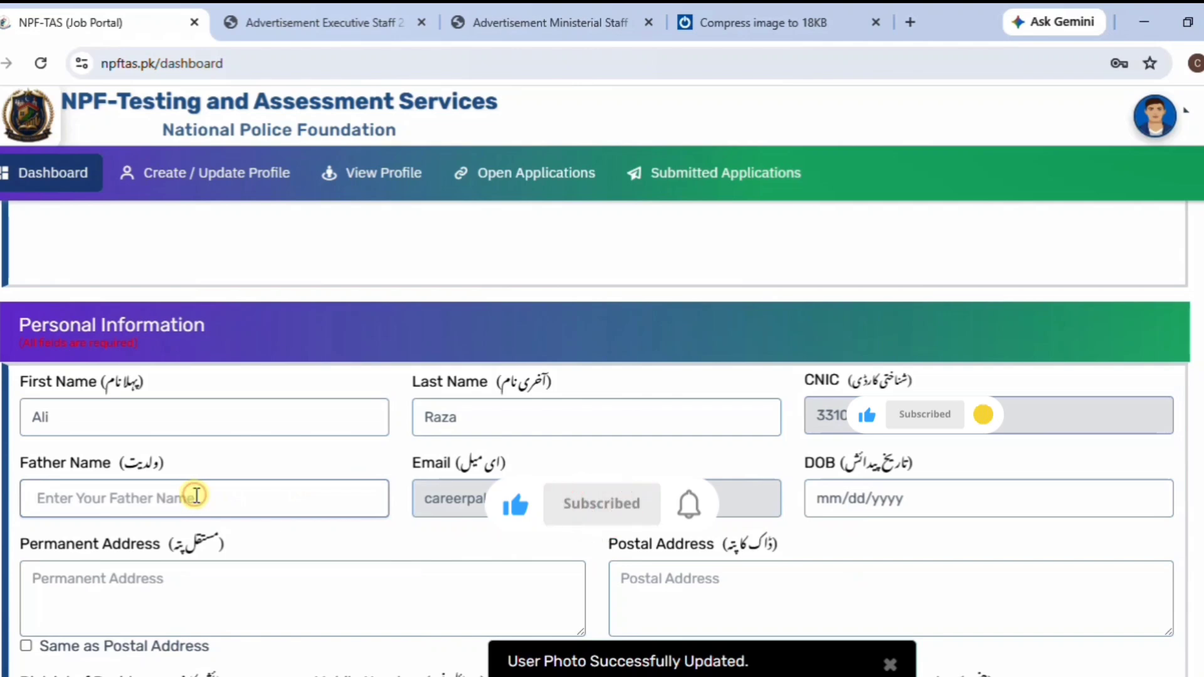
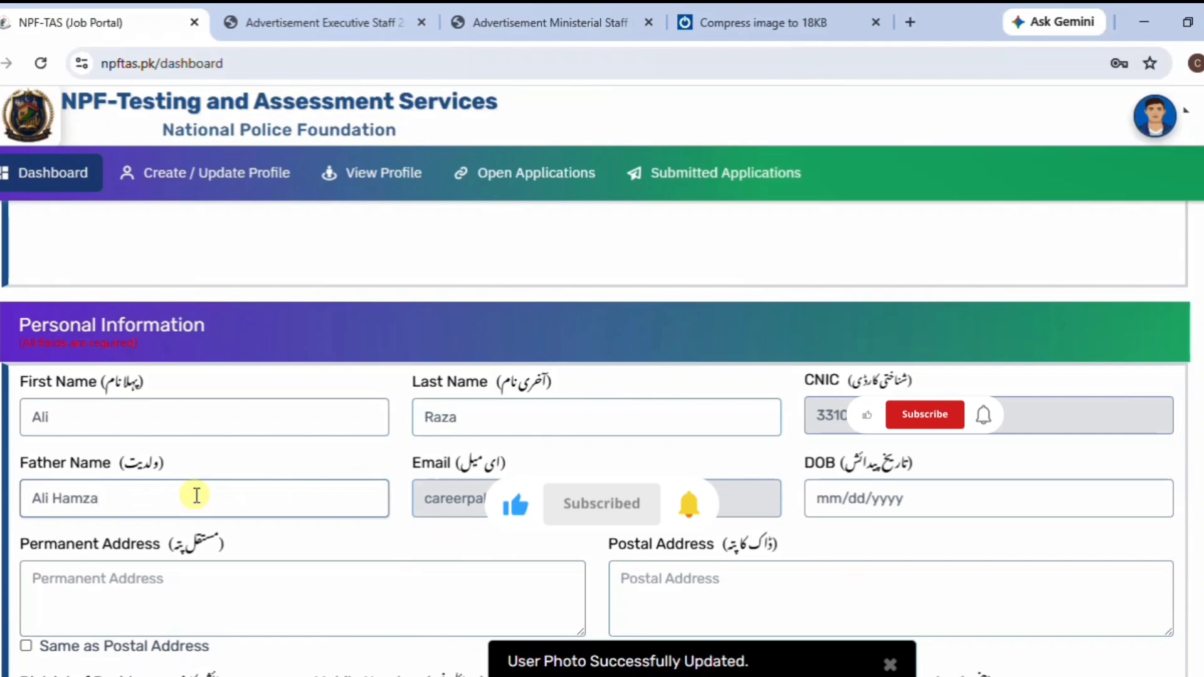
Set the date of birth to 08/10/2006 (10 August 2006).
click(938, 514)
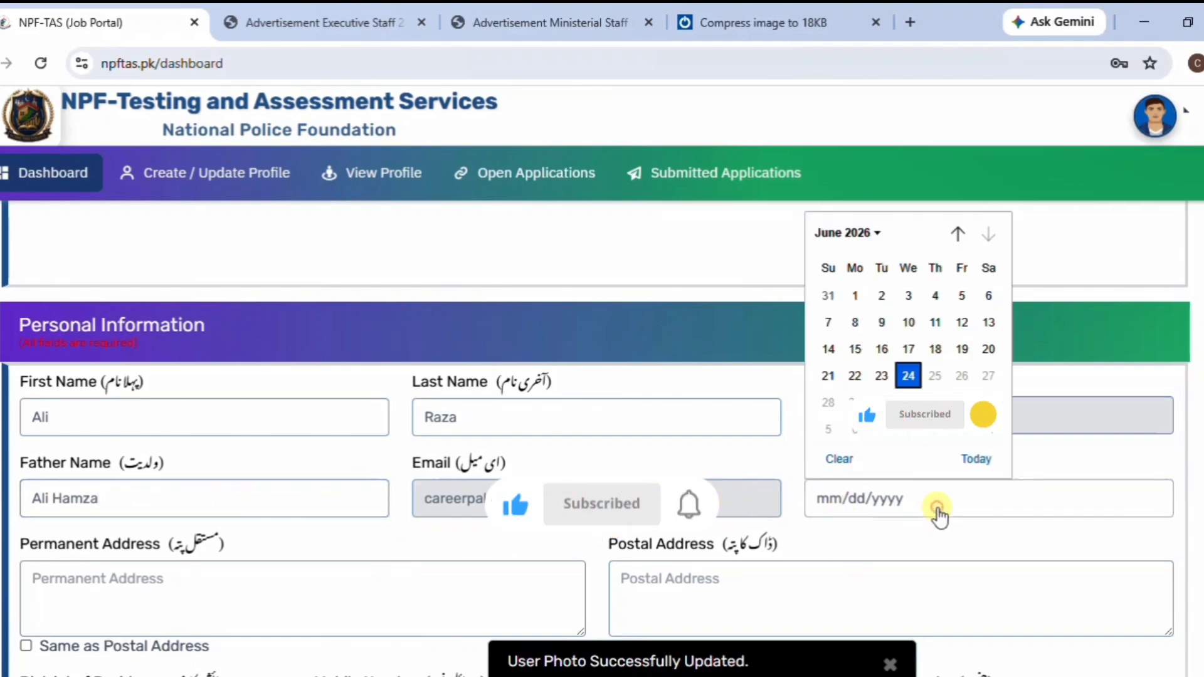
click(876, 233)
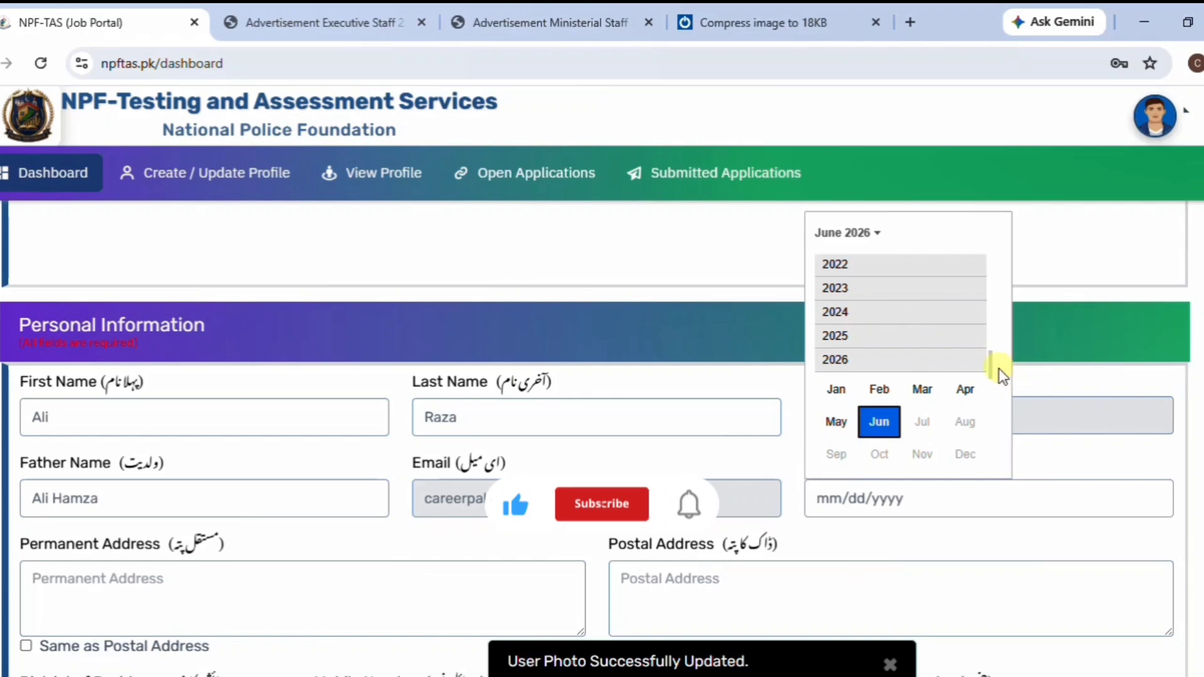
drag(989, 363, 991, 329)
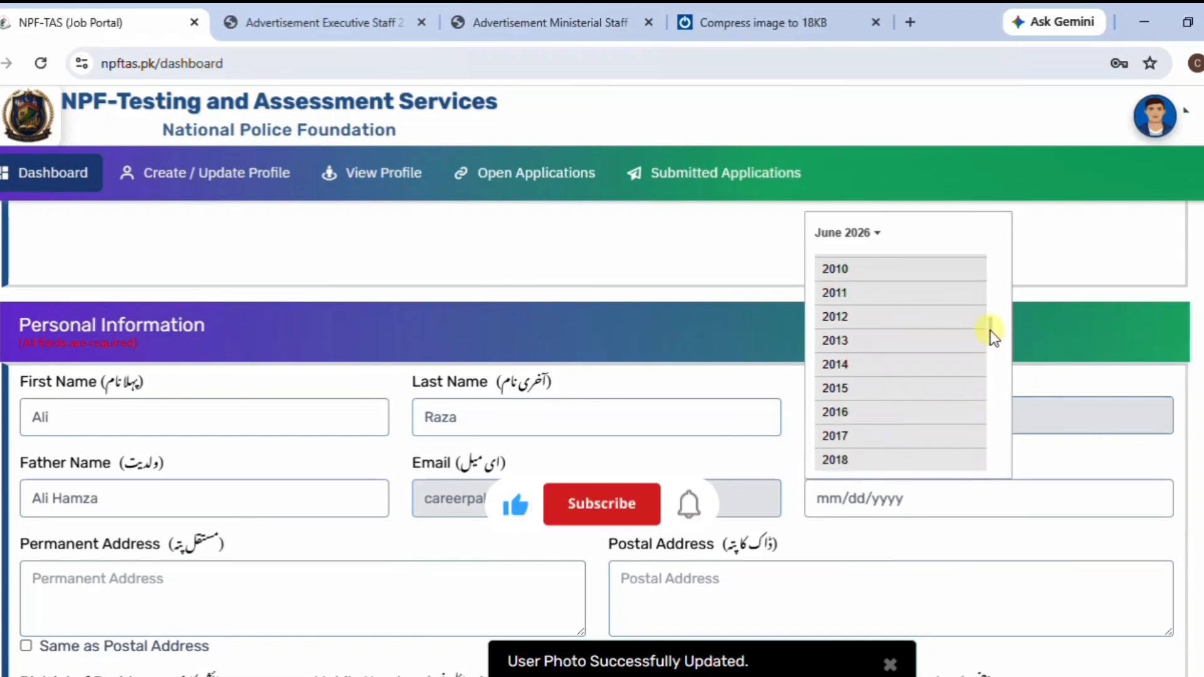
scroll(989, 333, up, 3)
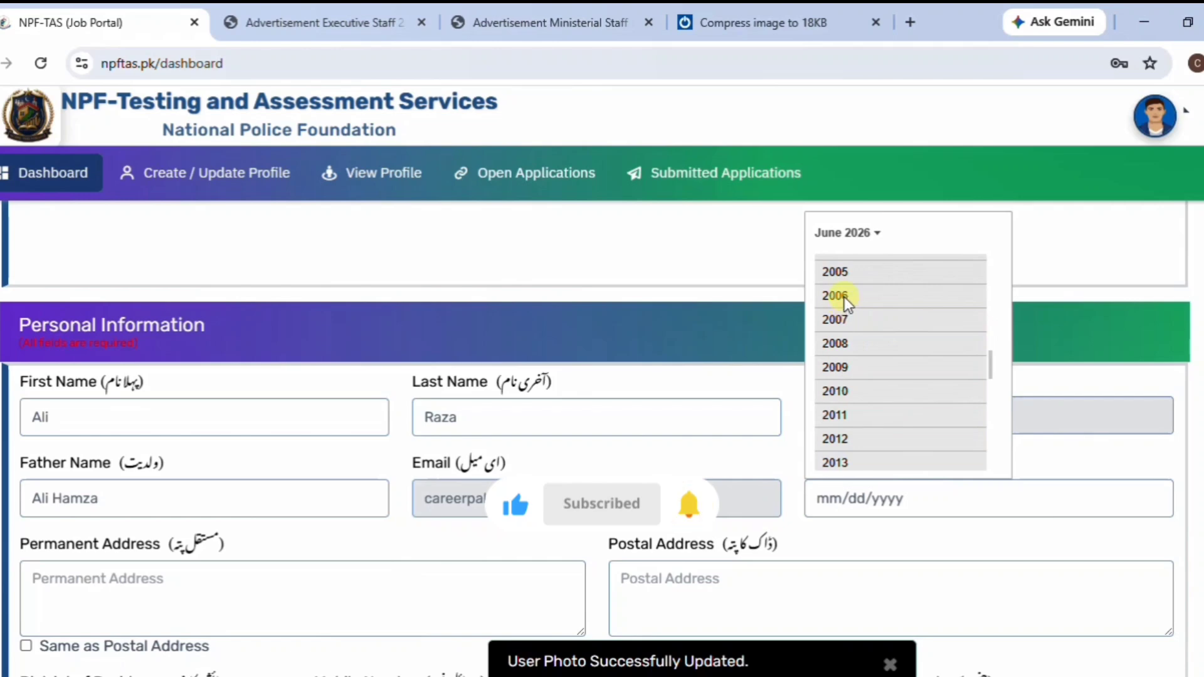
click(844, 296)
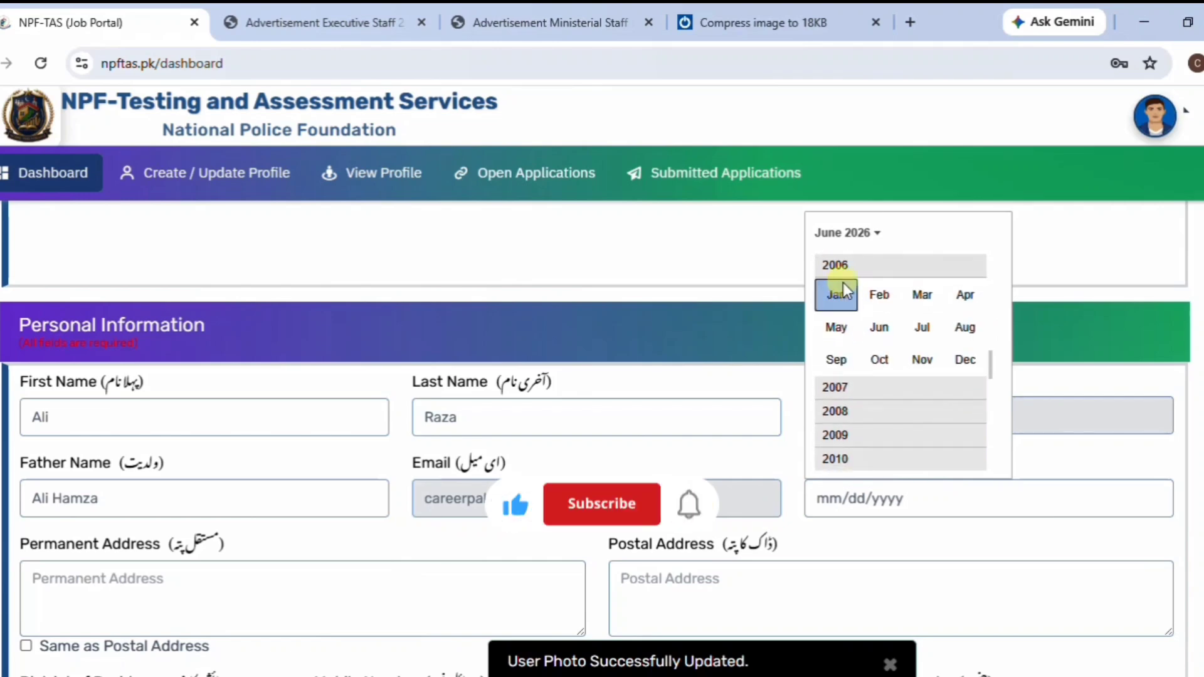
click(966, 328)
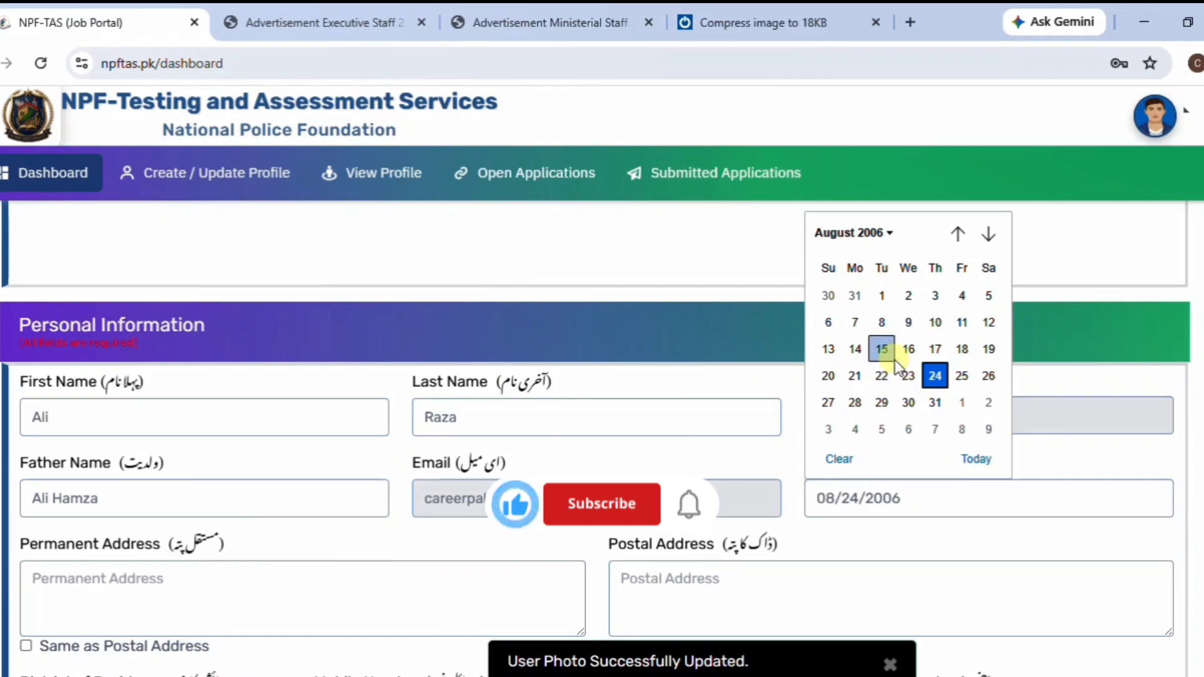
click(935, 325)
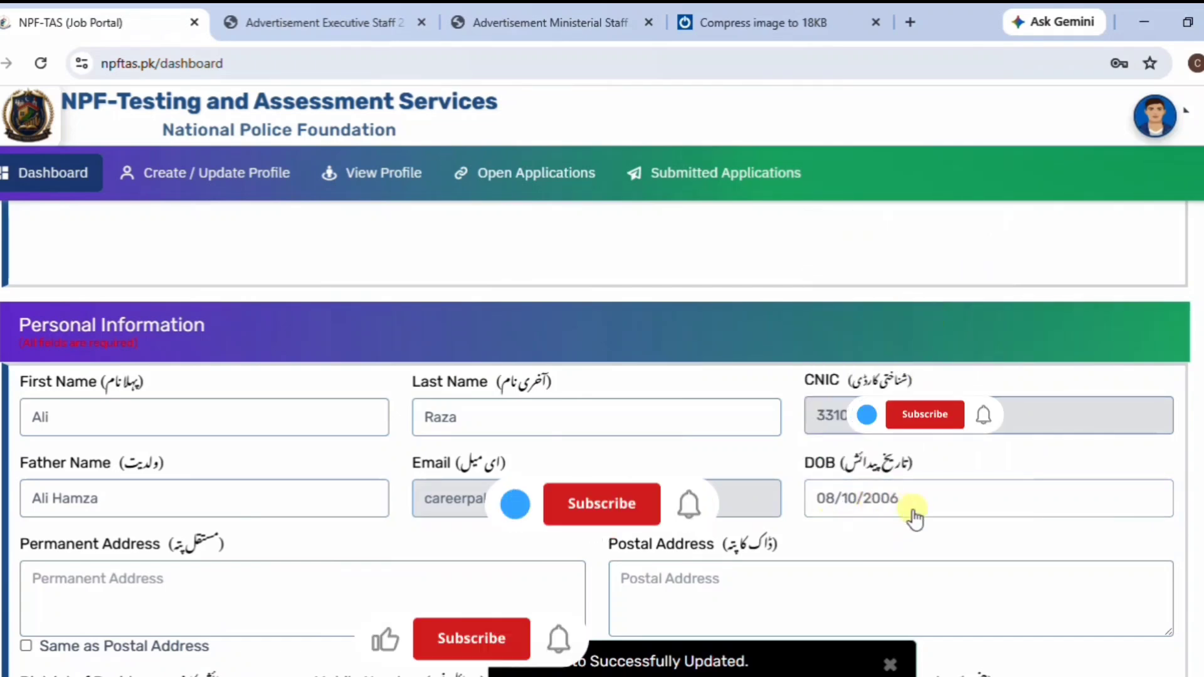
scroll(913, 513, down, 1)
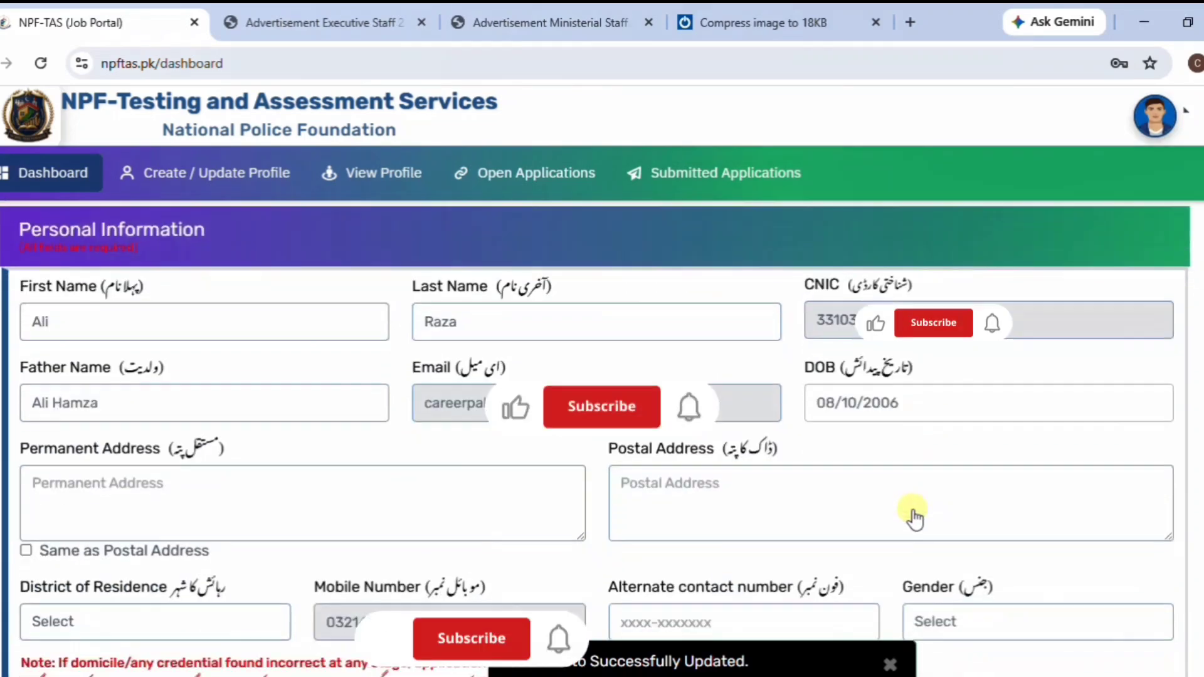
Enter the permanent address and tick 'Same as Postal Address' to copy it.
click(139, 488)
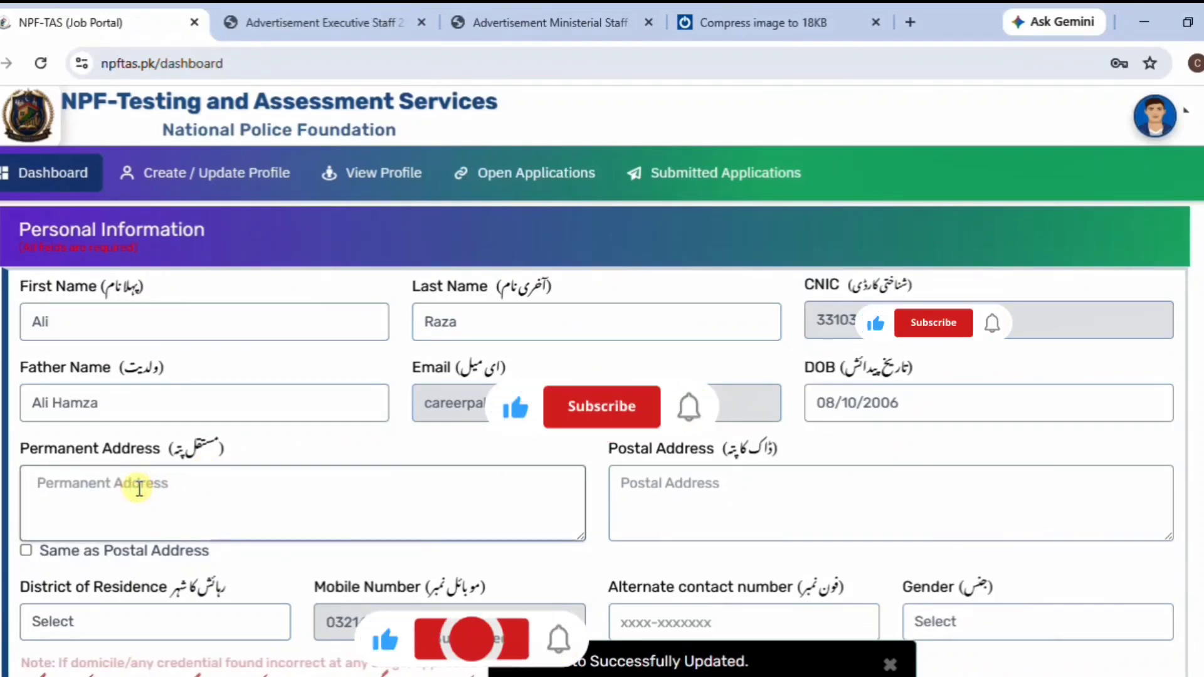
text(S)
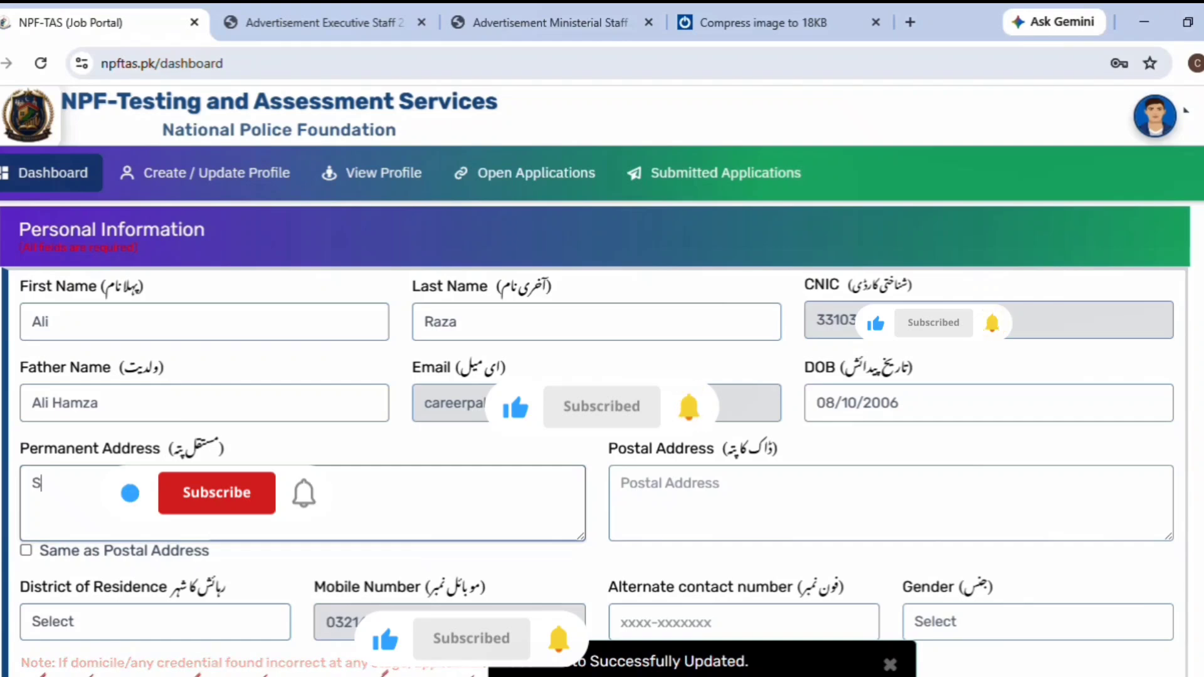
text(treet no.)
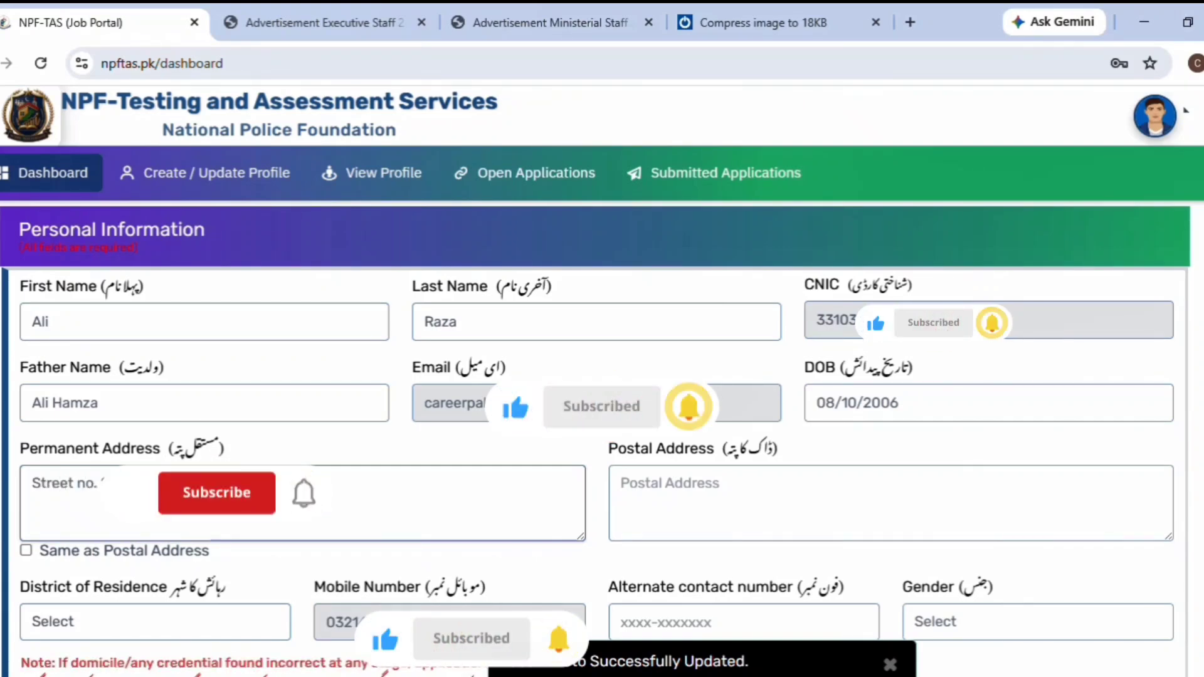
text(ad.)
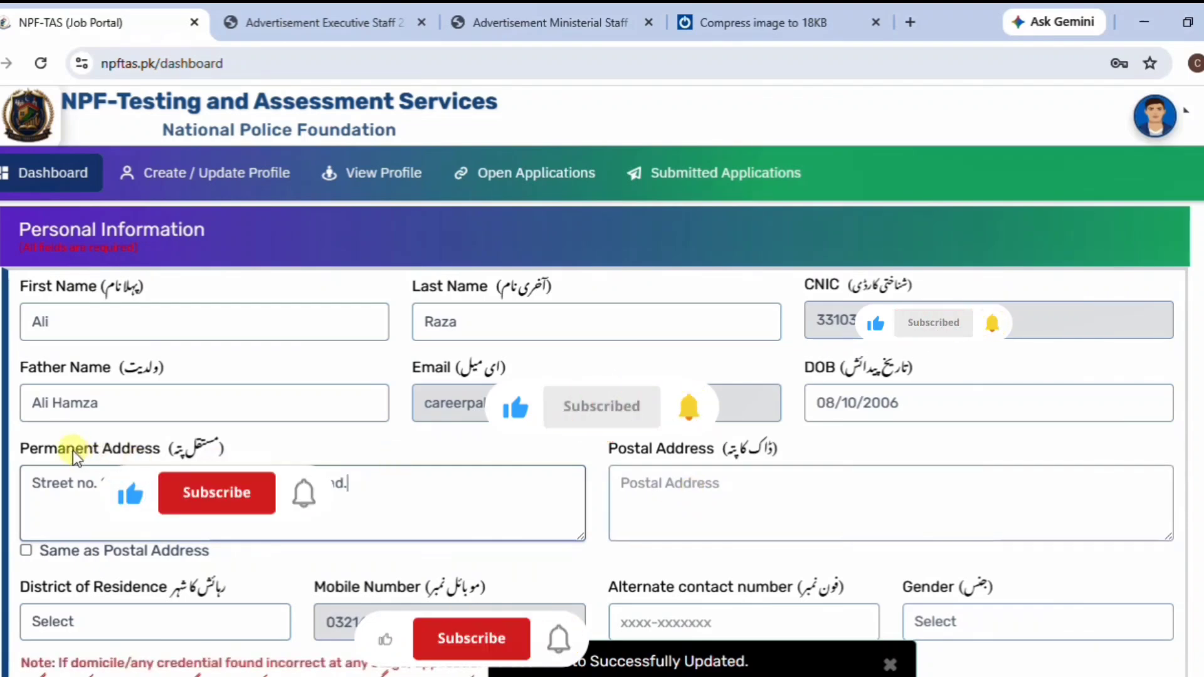
click(26, 552)
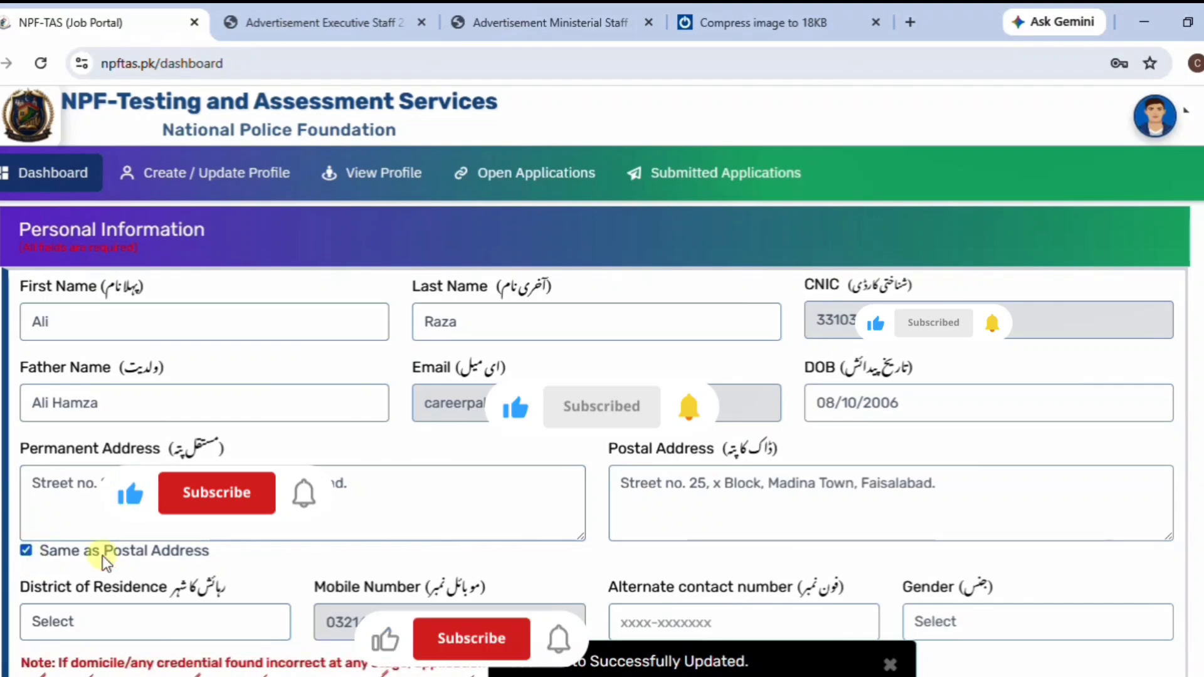
scroll(244, 558, down, 3)
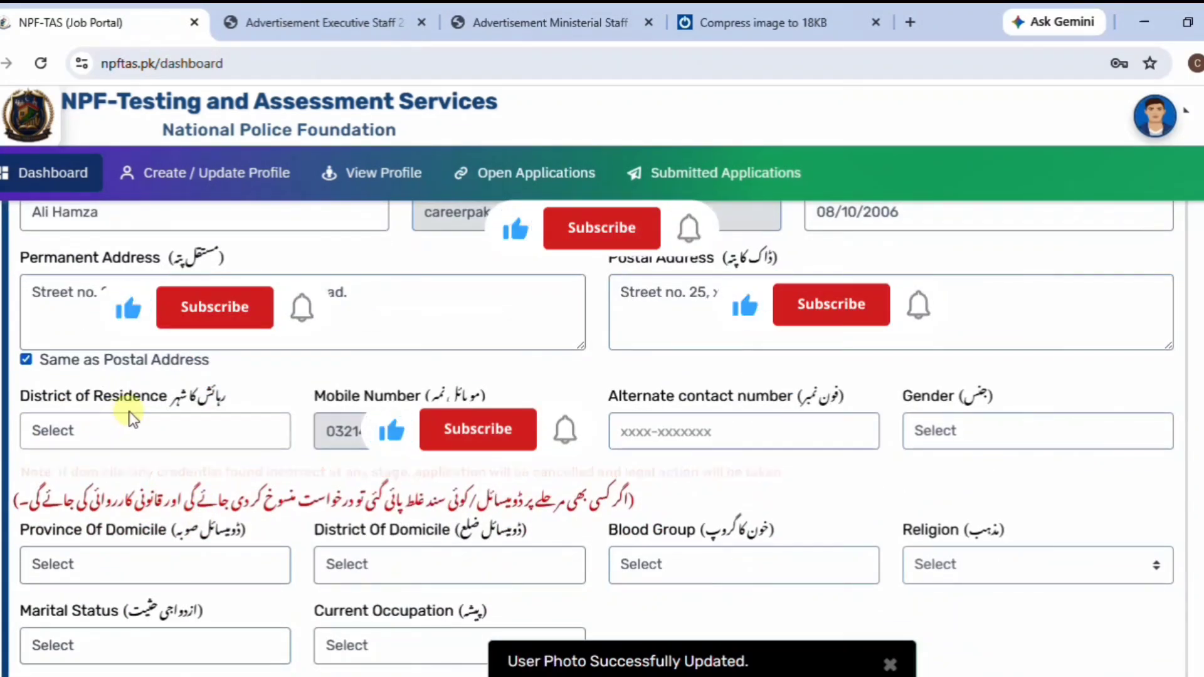
Set District of Residence to Faisalabad.
click(126, 426)
scroll(167, 338, down, 5)
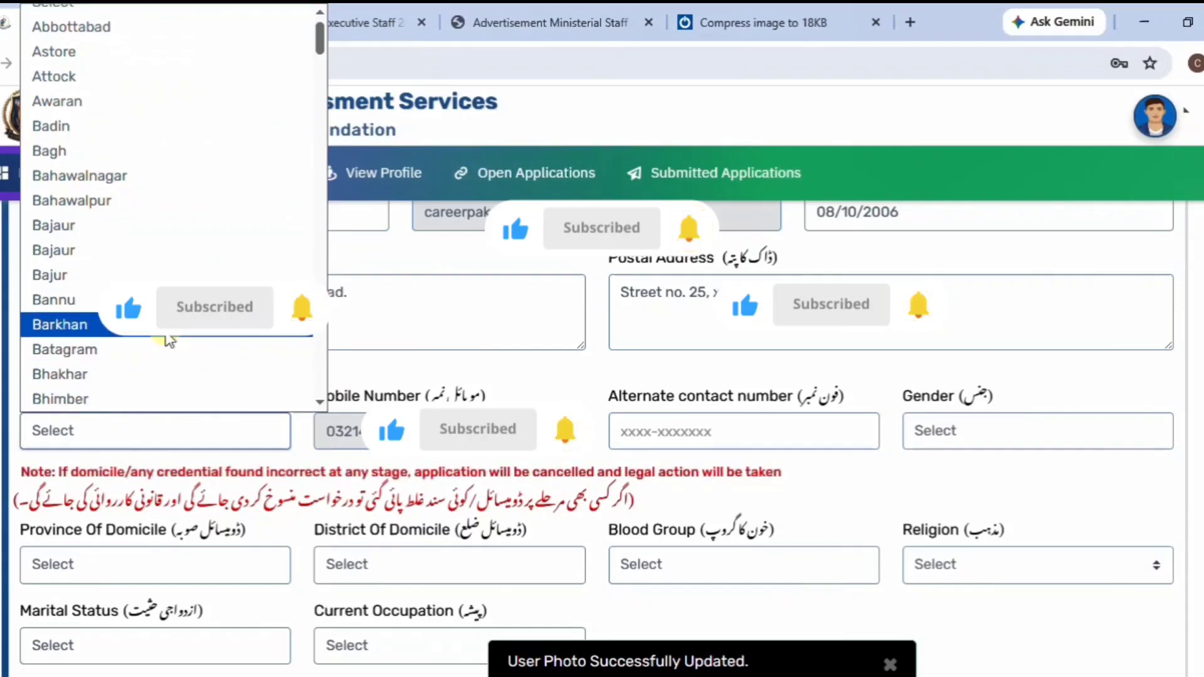
scroll(167, 339, down, 3)
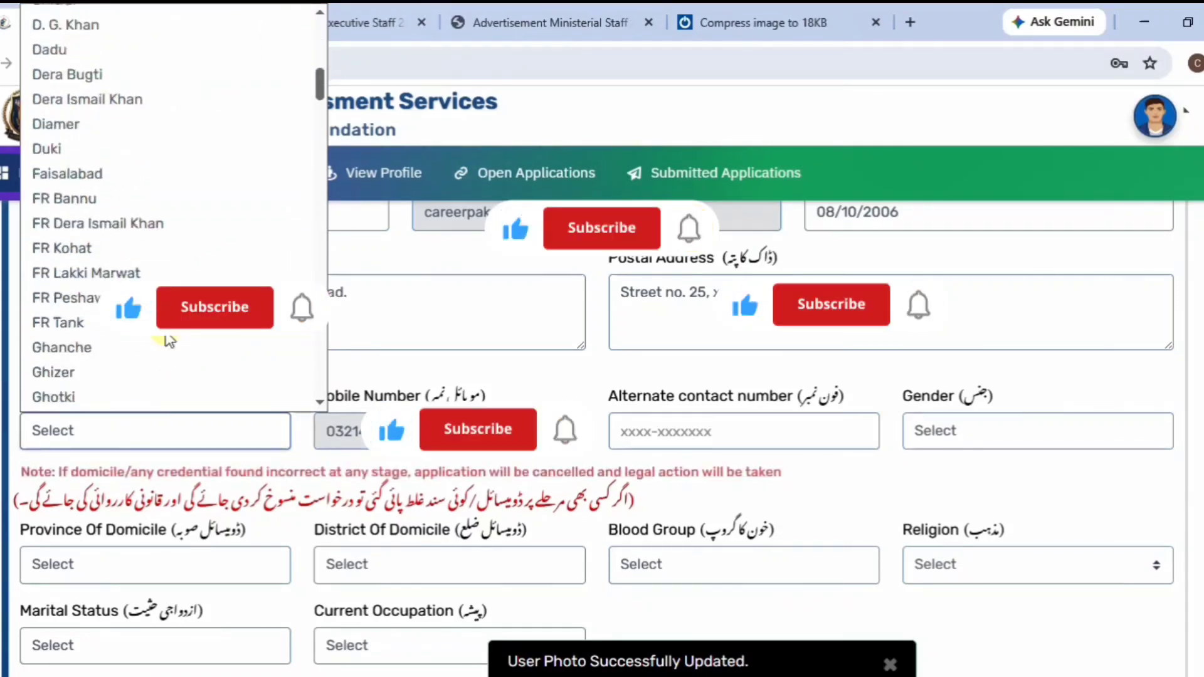
click(124, 183)
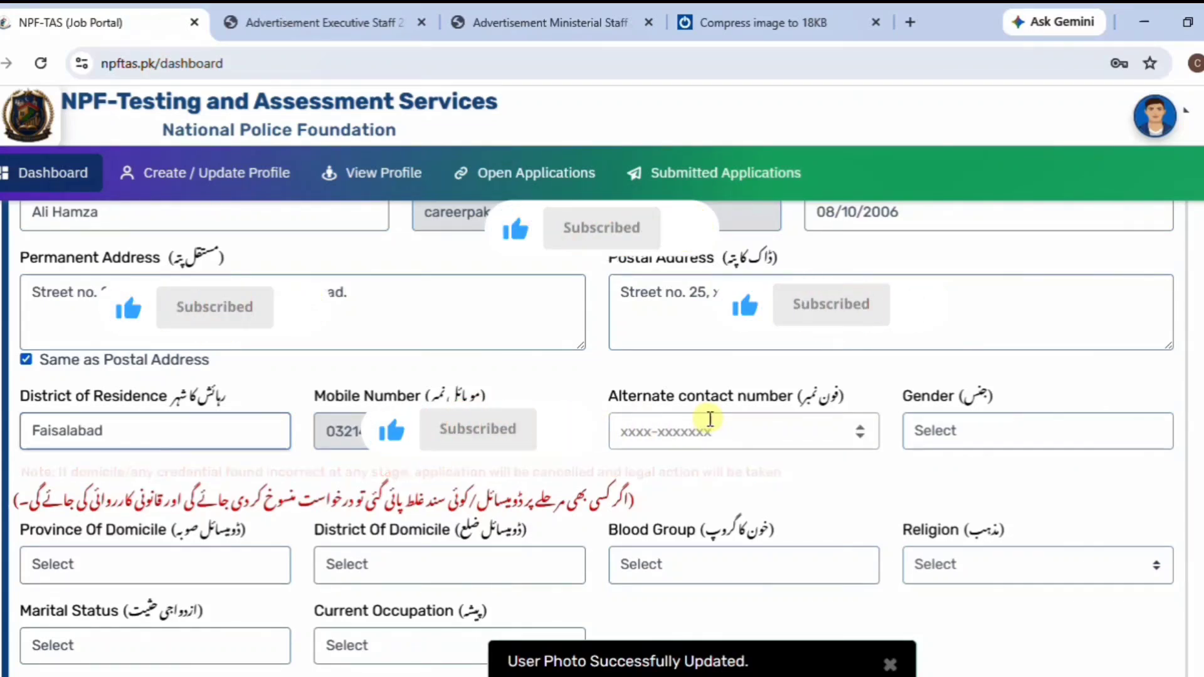
Set Gender to Male.
click(969, 439)
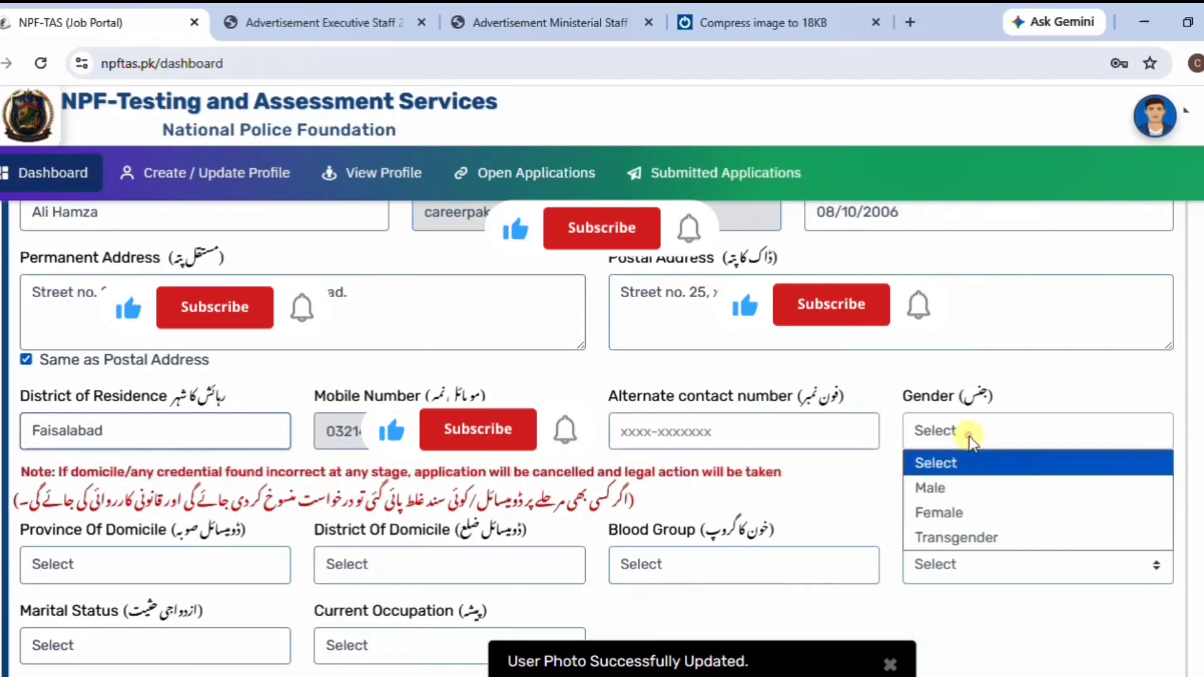
click(972, 484)
scroll(829, 491, down, 3)
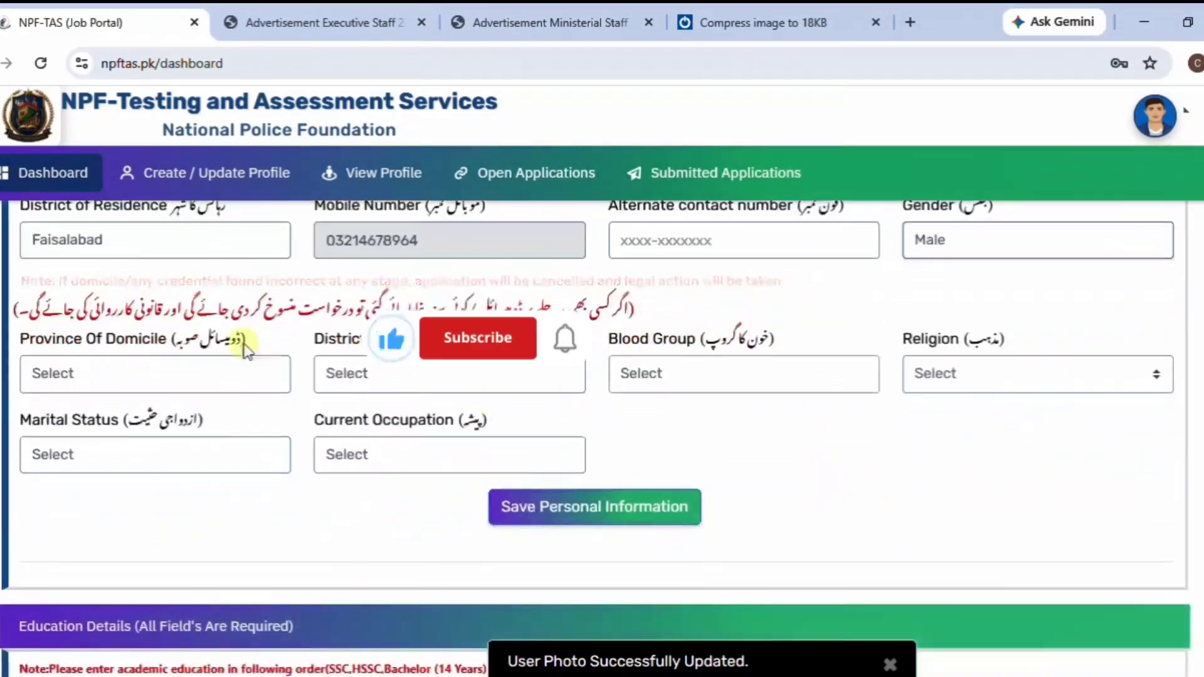
Set domicile to Punjab / Faisalabad, blood group A+, and religion Muslim.
click(160, 371)
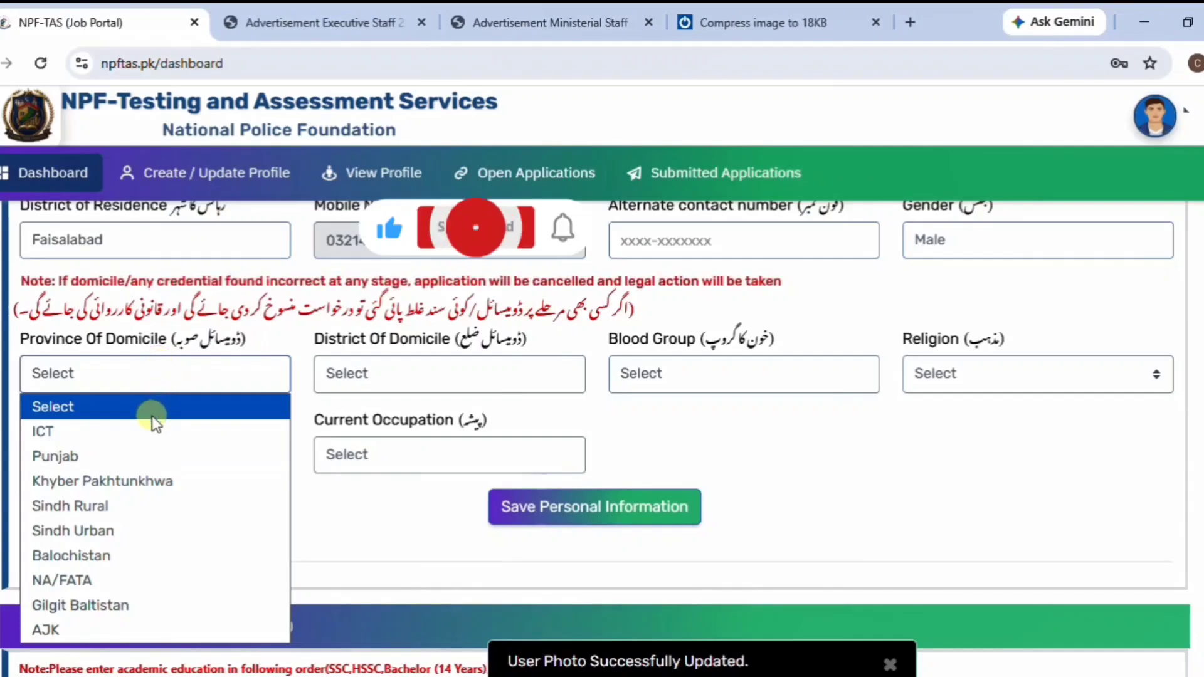
click(143, 457)
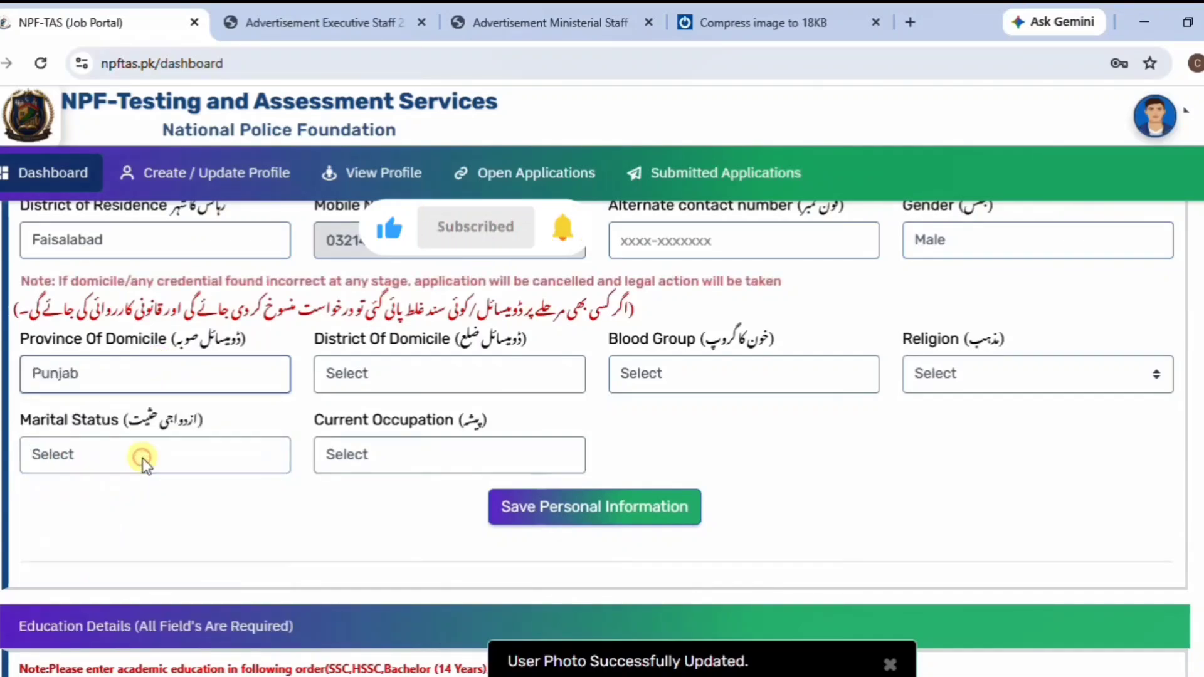
click(431, 382)
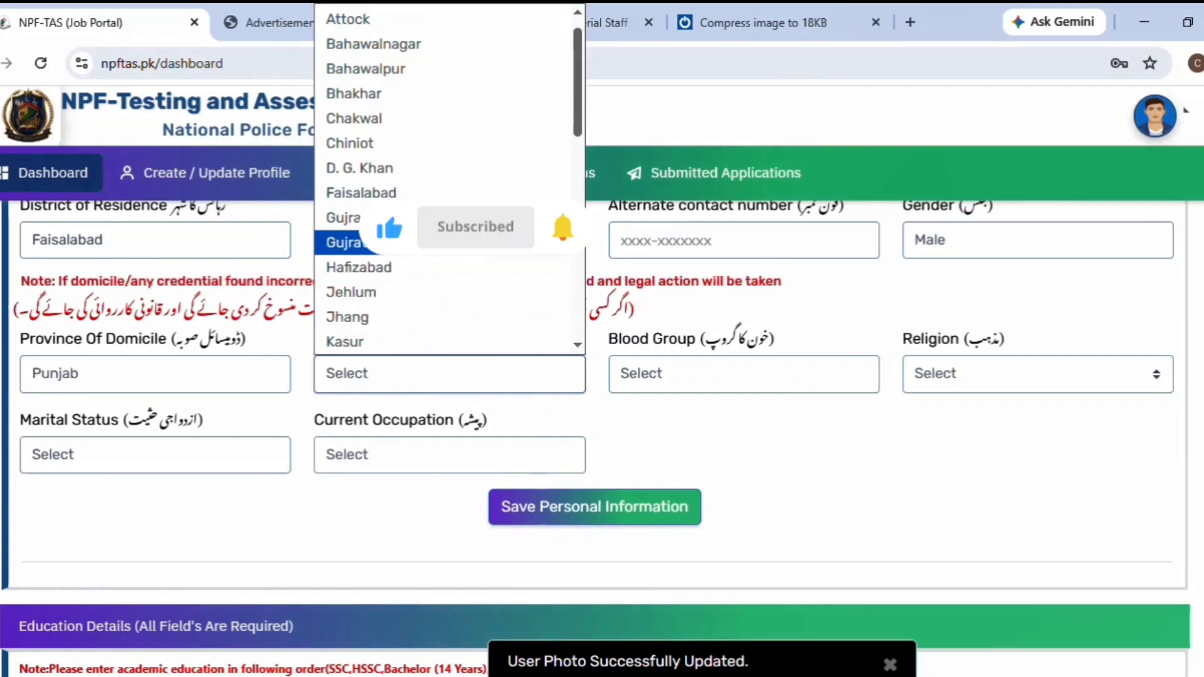
click(415, 193)
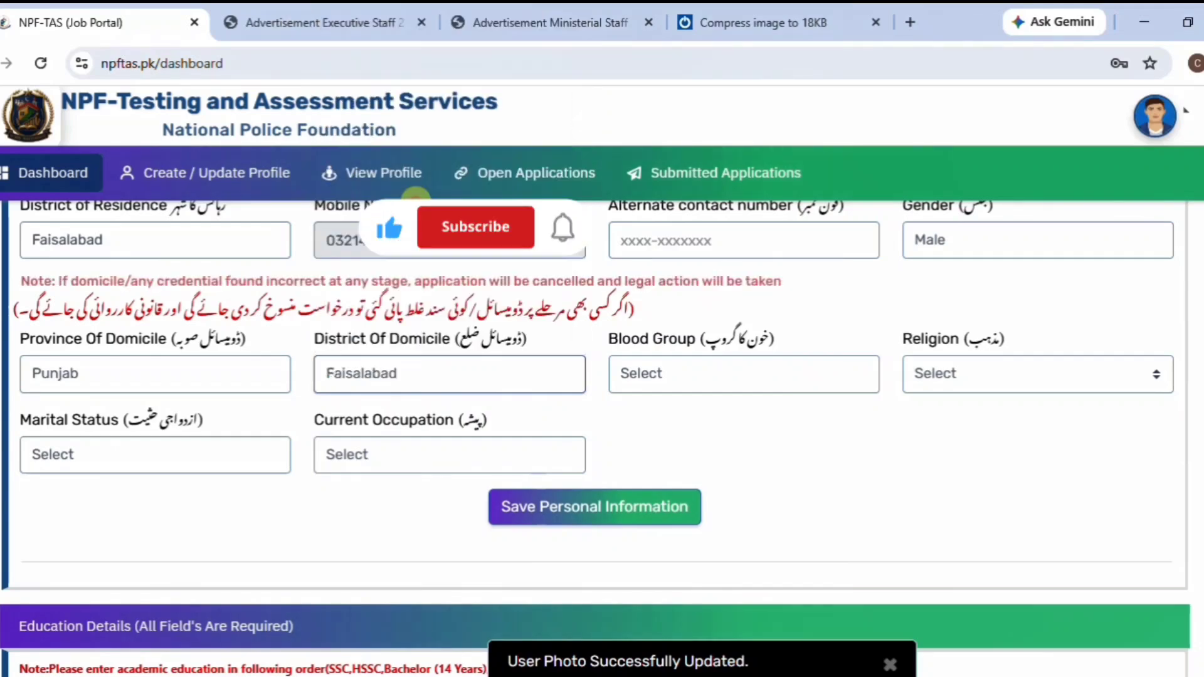
click(716, 375)
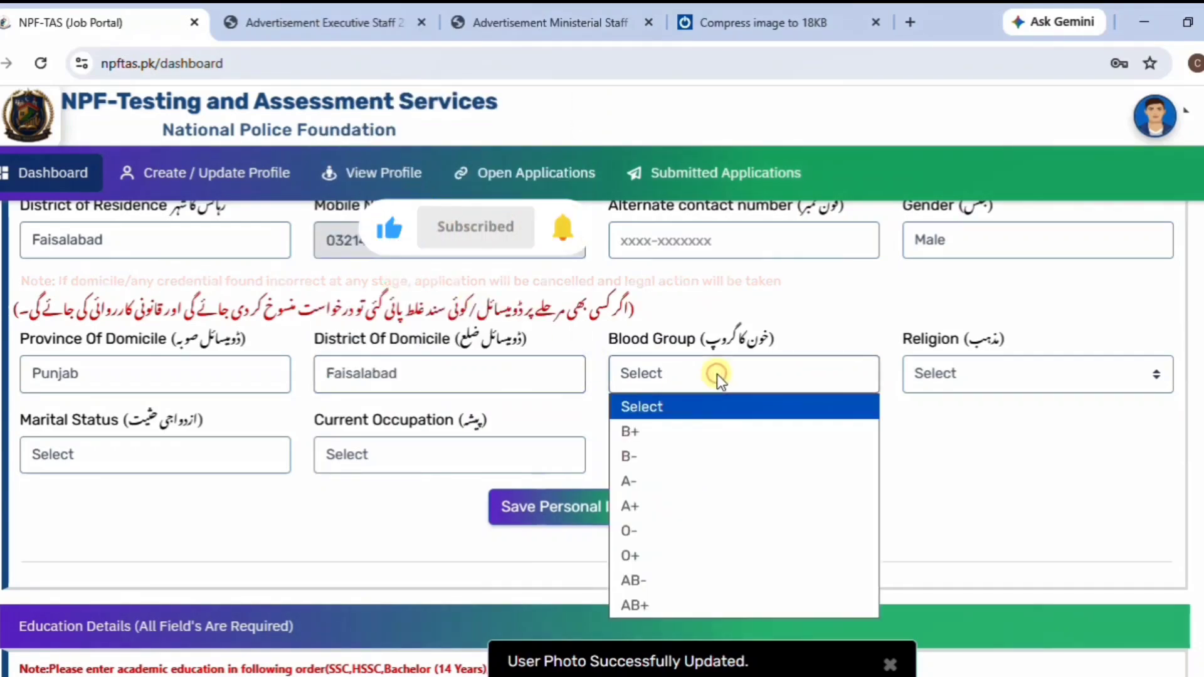
click(680, 506)
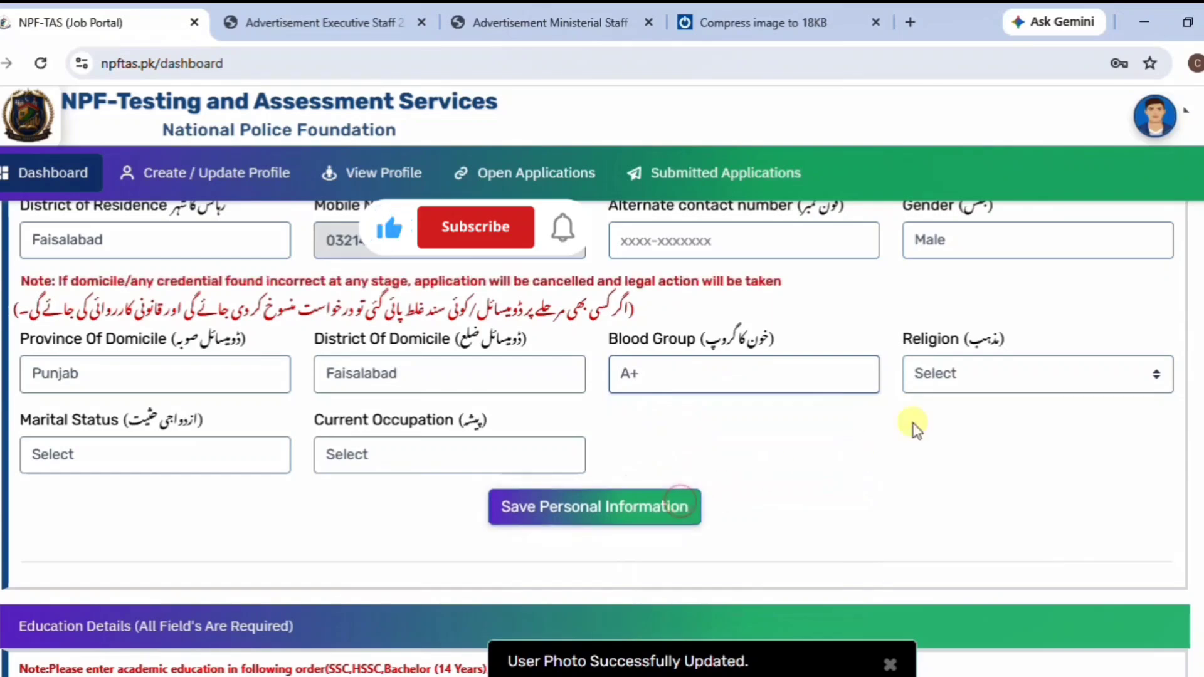
click(994, 372)
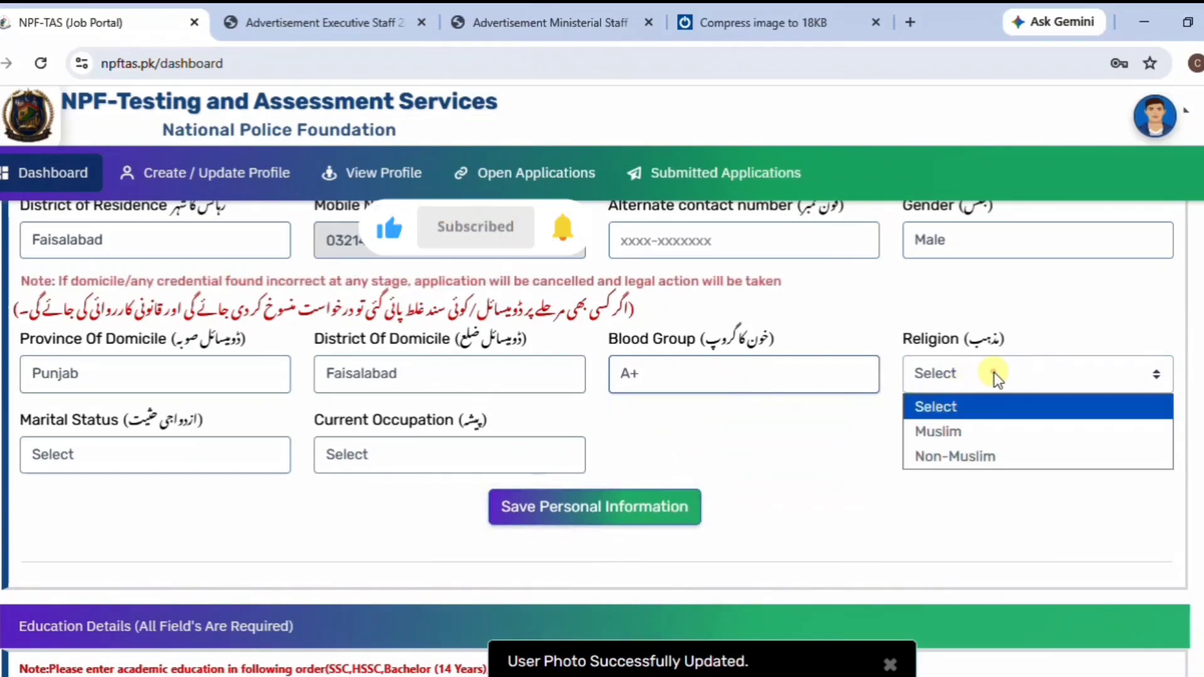
click(970, 430)
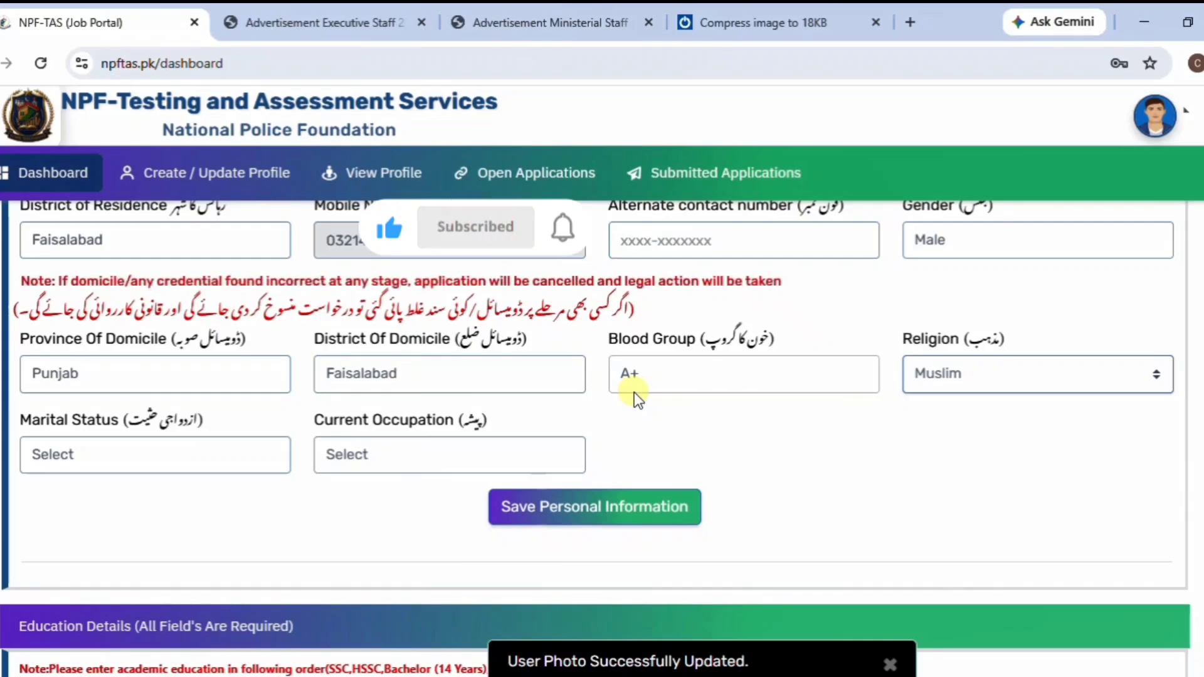
Set marital status Single and occupation Un-employed, then save the personal information.
click(177, 453)
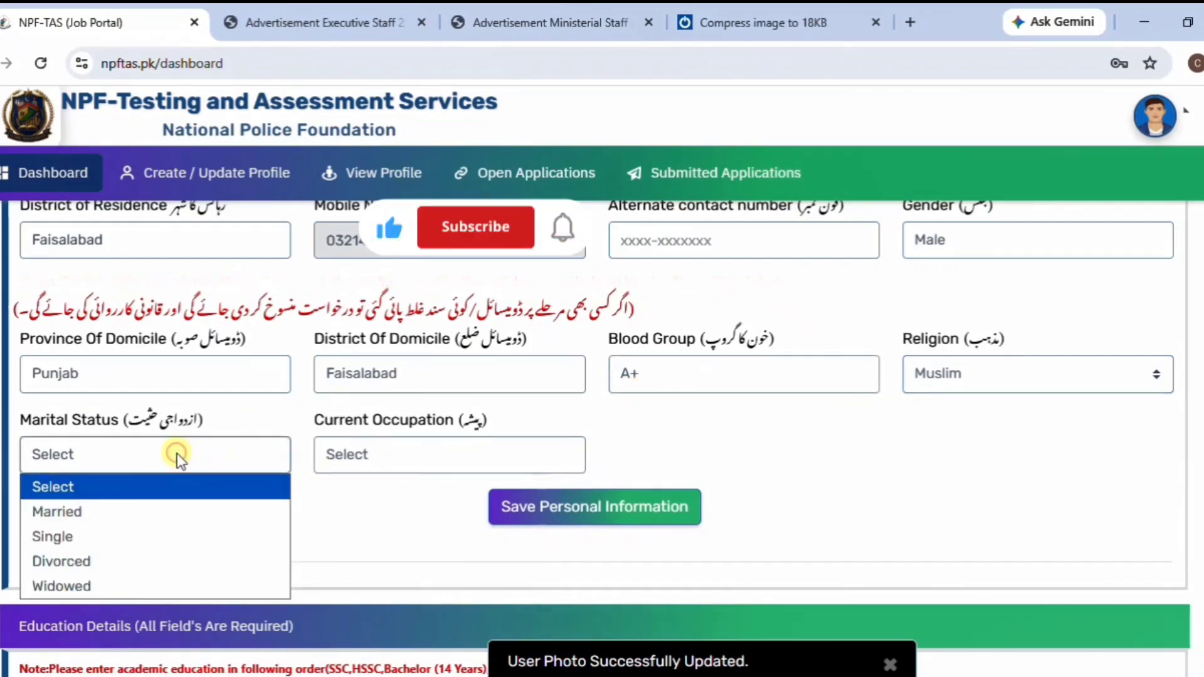
click(148, 531)
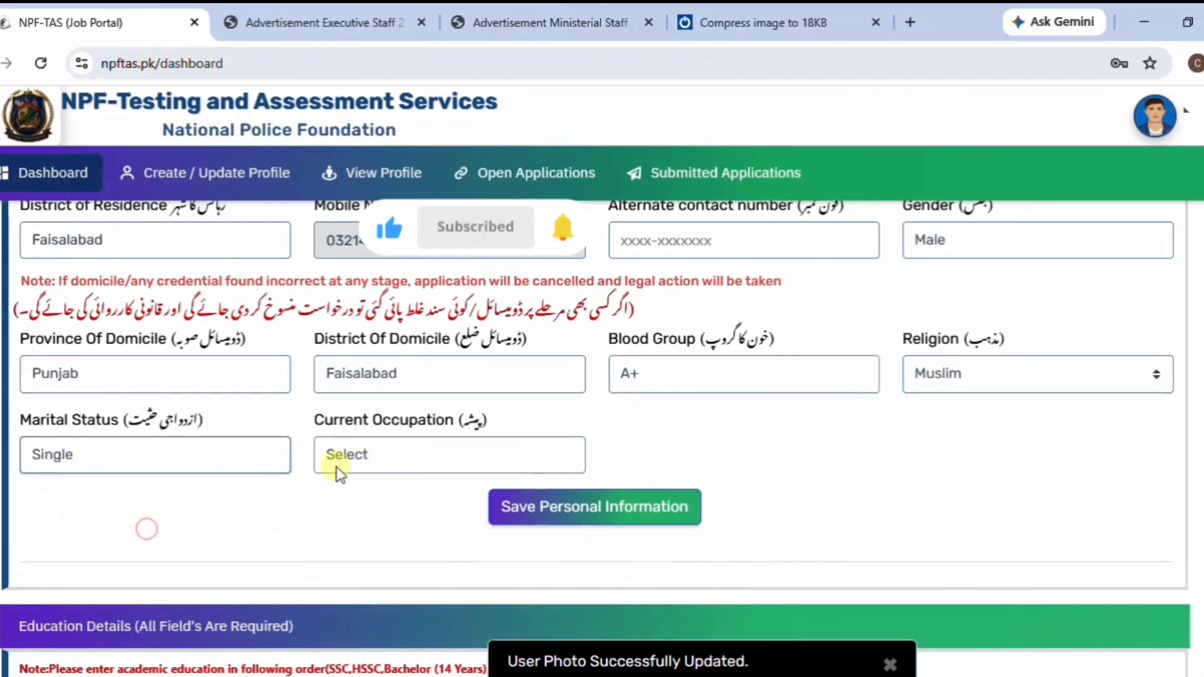
click(420, 451)
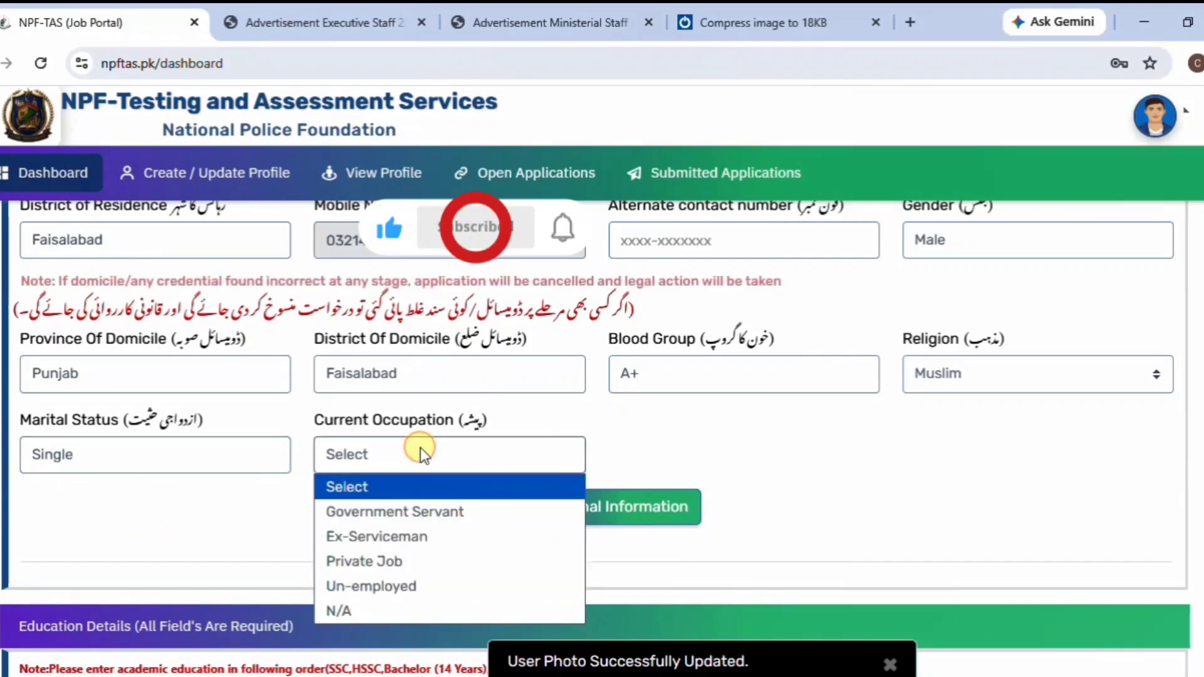
click(404, 588)
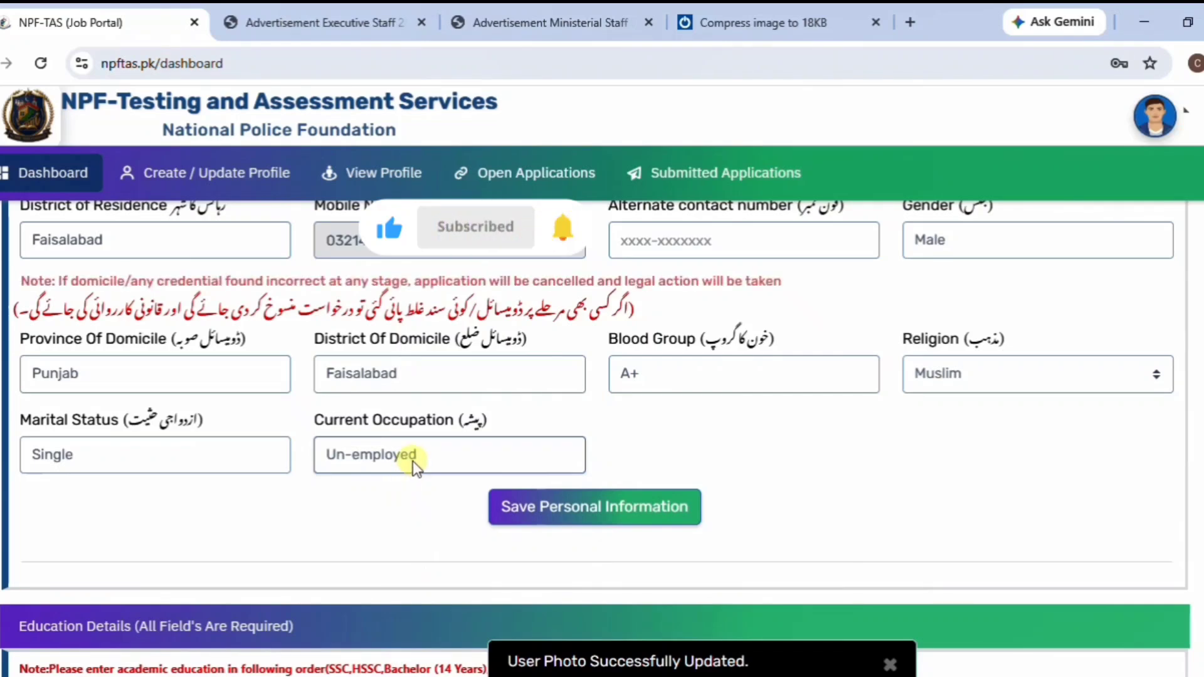
click(581, 510)
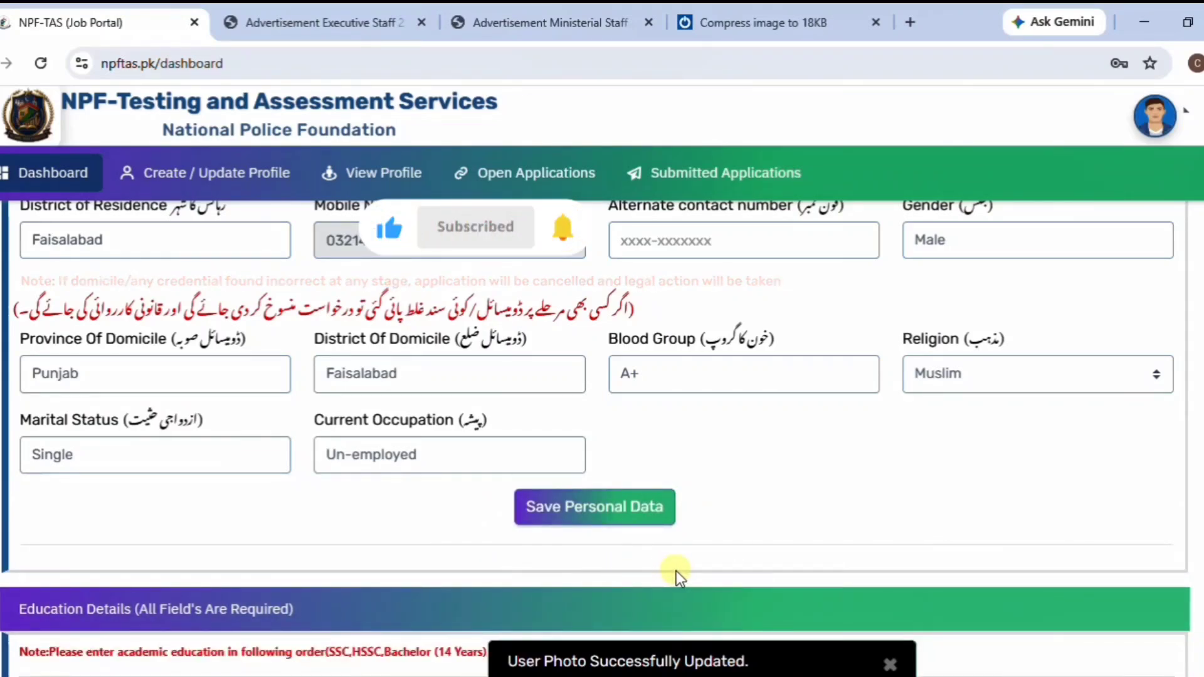
In Education Details, give the first entry Degree Year 10-Year and degree Matriculation.
scroll(676, 570, down, 6)
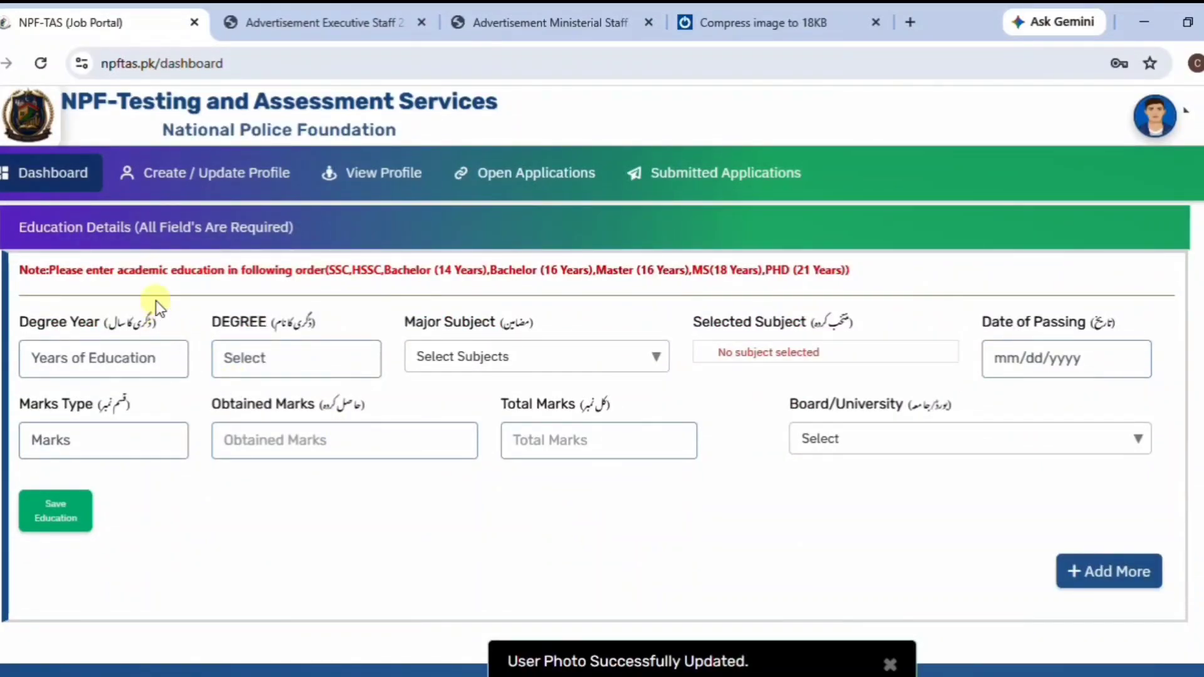
click(99, 359)
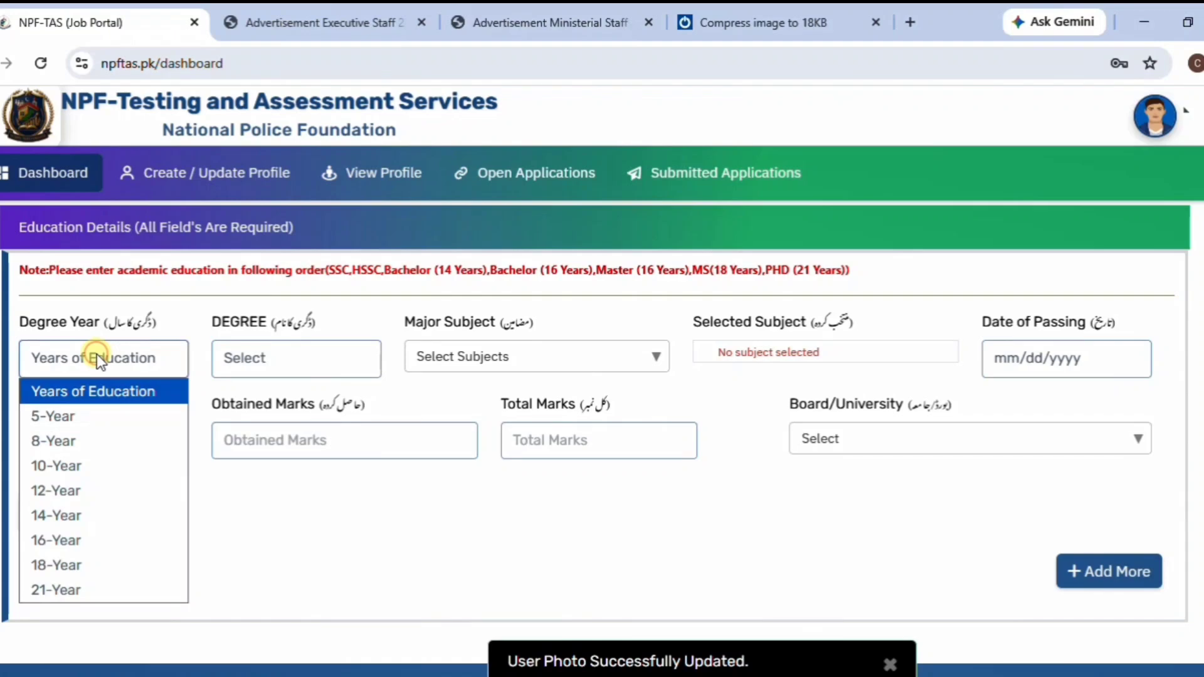
click(93, 468)
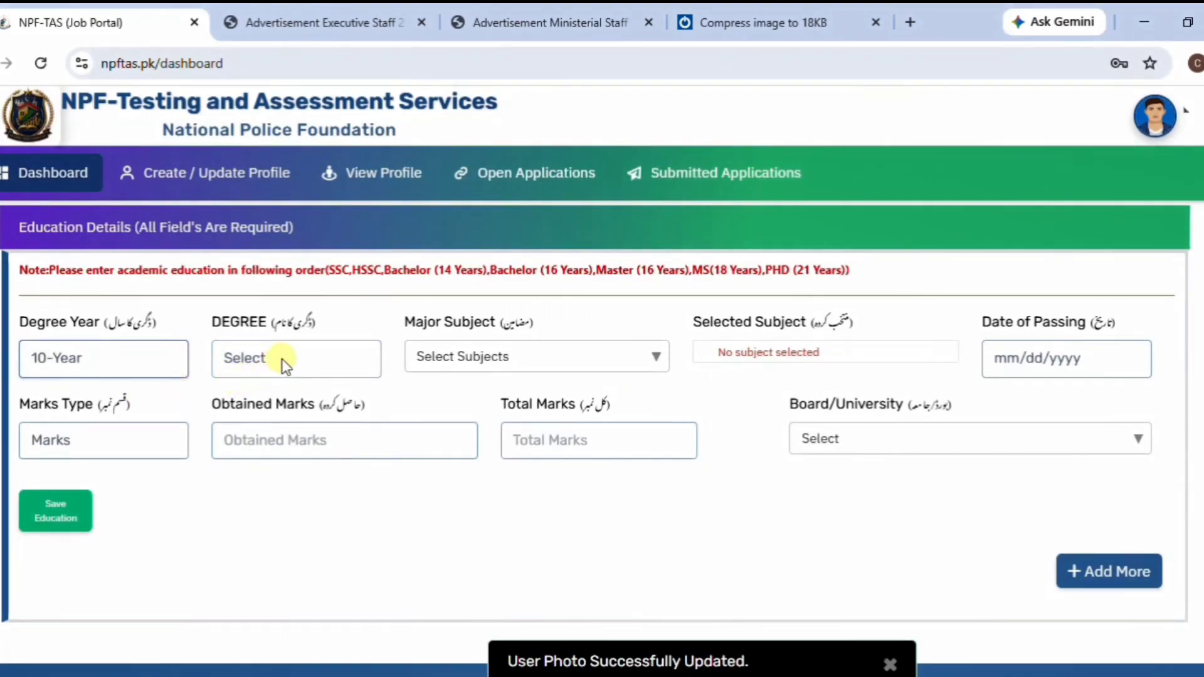
click(281, 359)
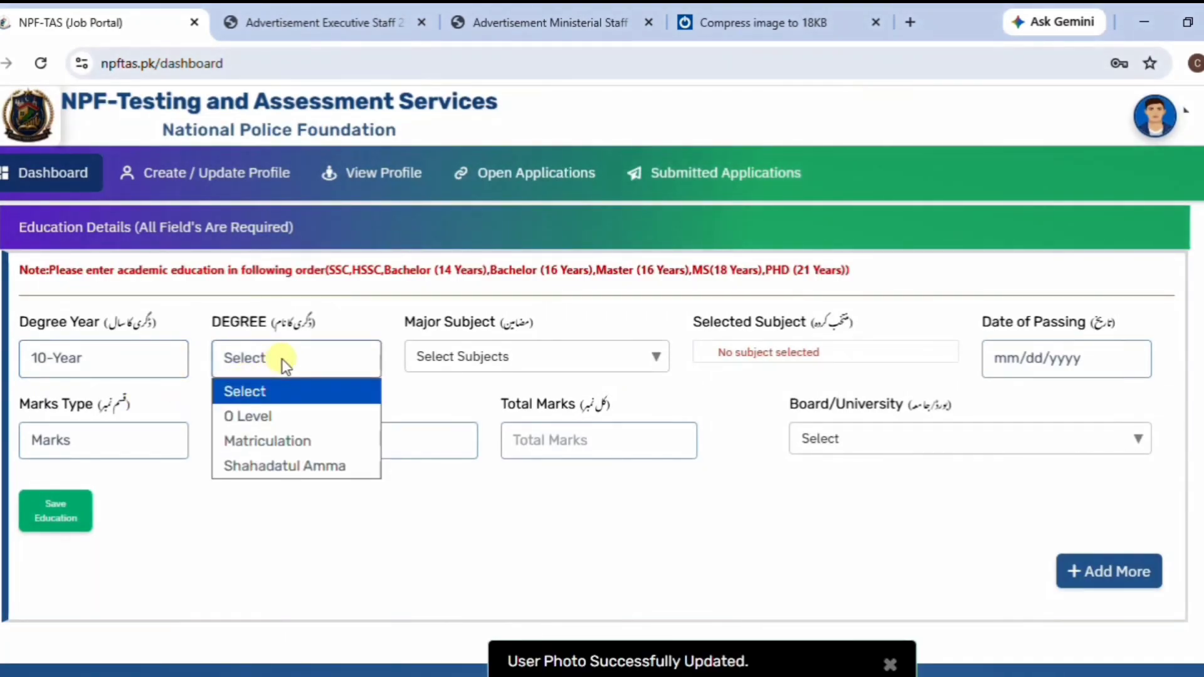
click(291, 441)
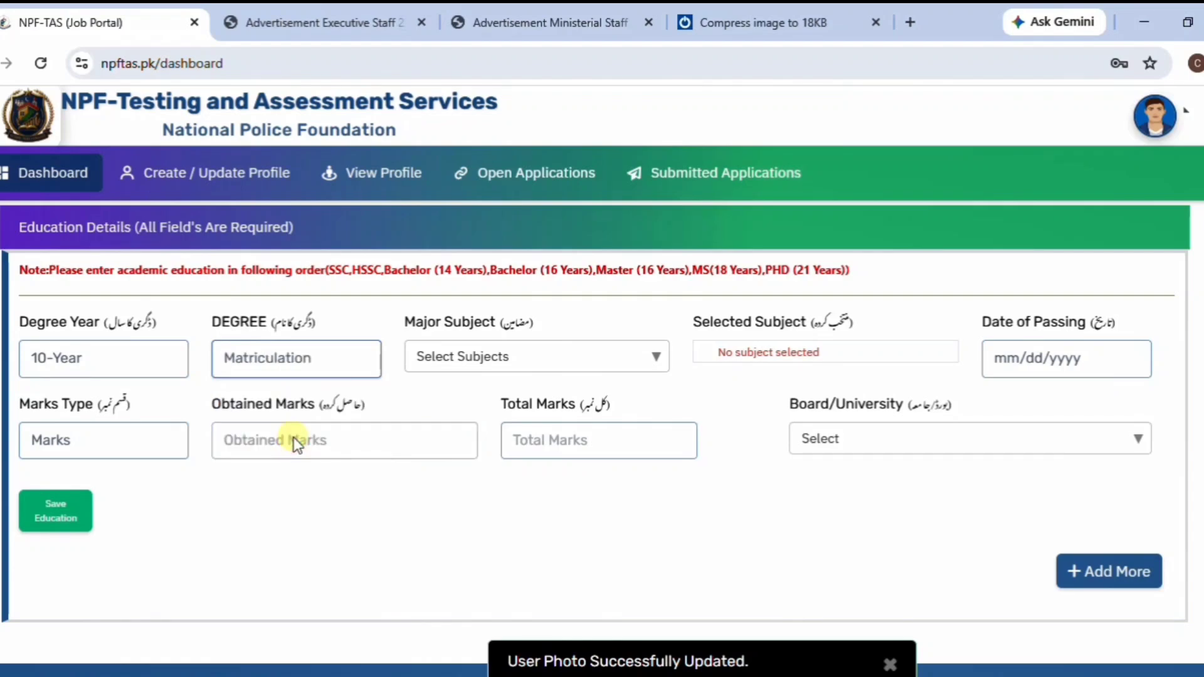
Search the Major Subject list for 'sc' and select Science for the Matriculation entry.
click(654, 360)
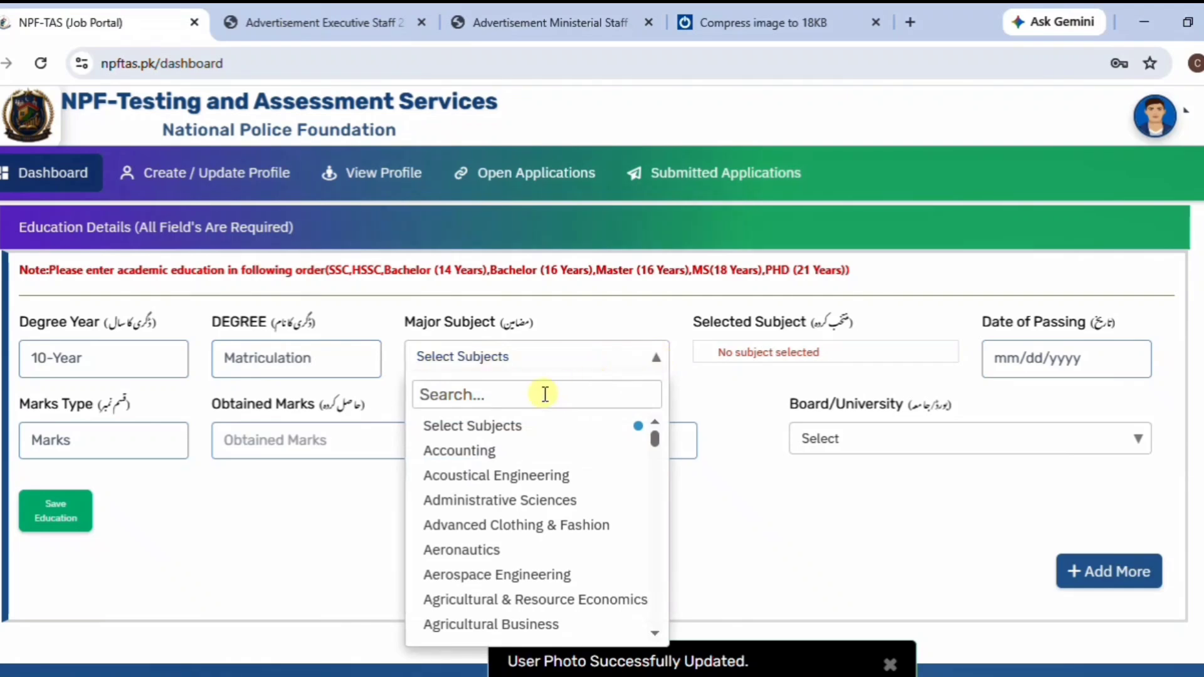
click(505, 396)
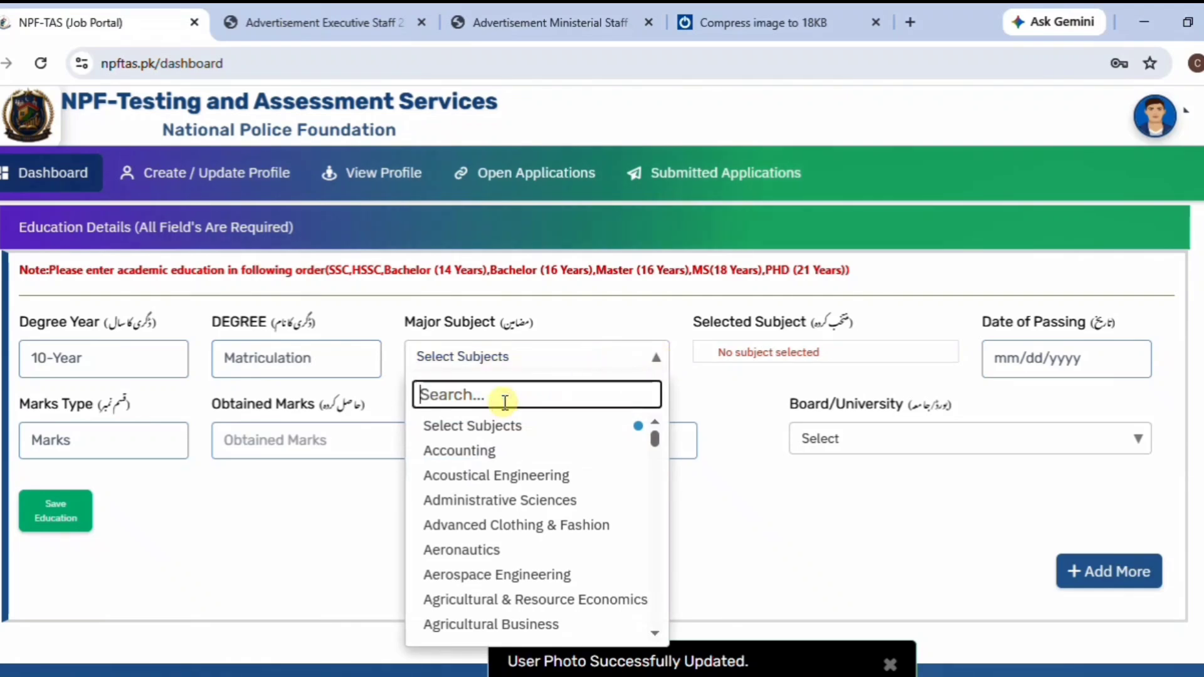
text(science)
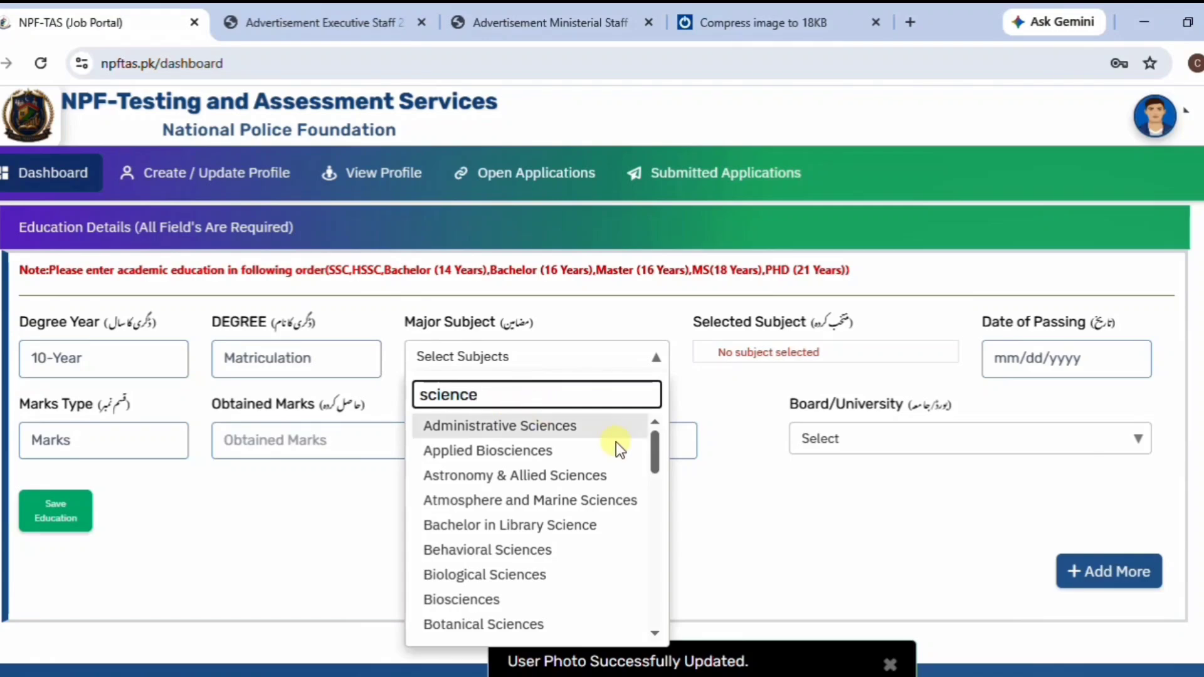
drag(657, 452, 651, 574)
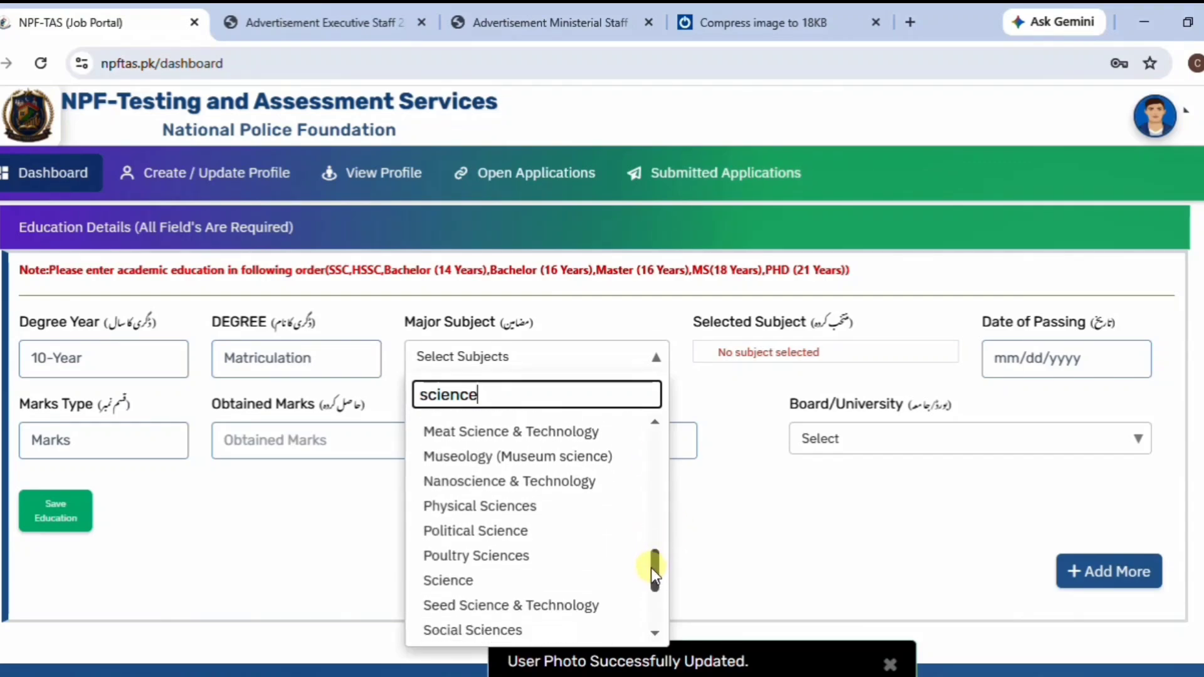
click(475, 583)
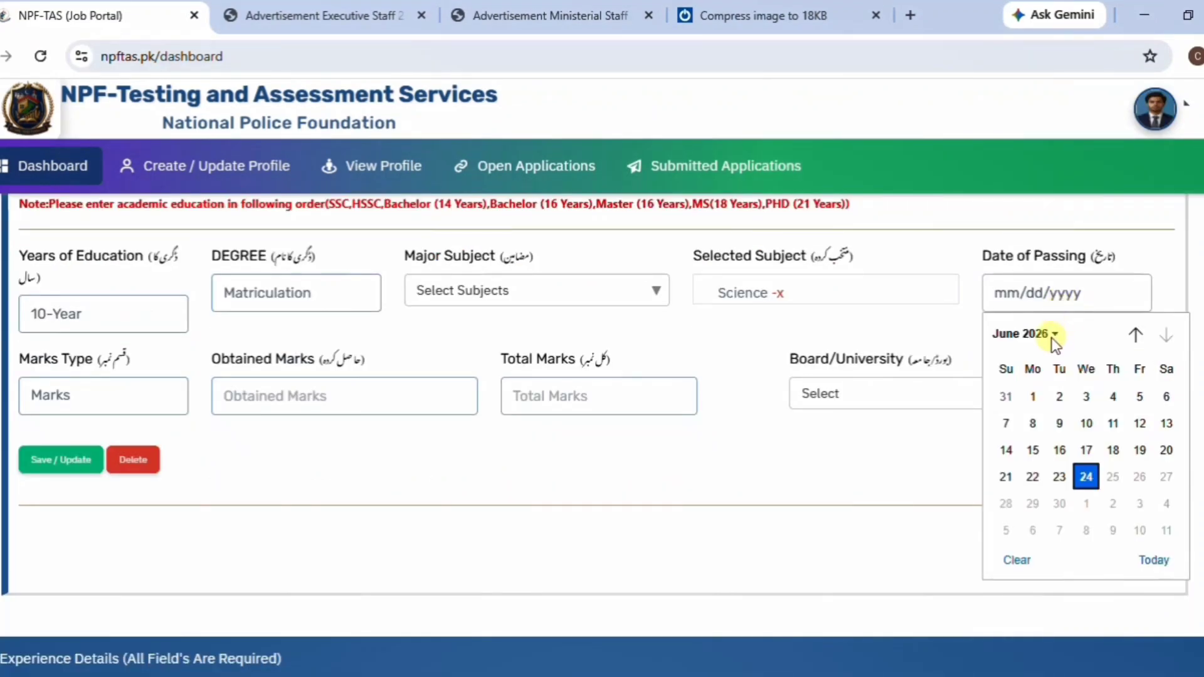
Set the Matriculation passing date to 09/15/2020.
click(1055, 335)
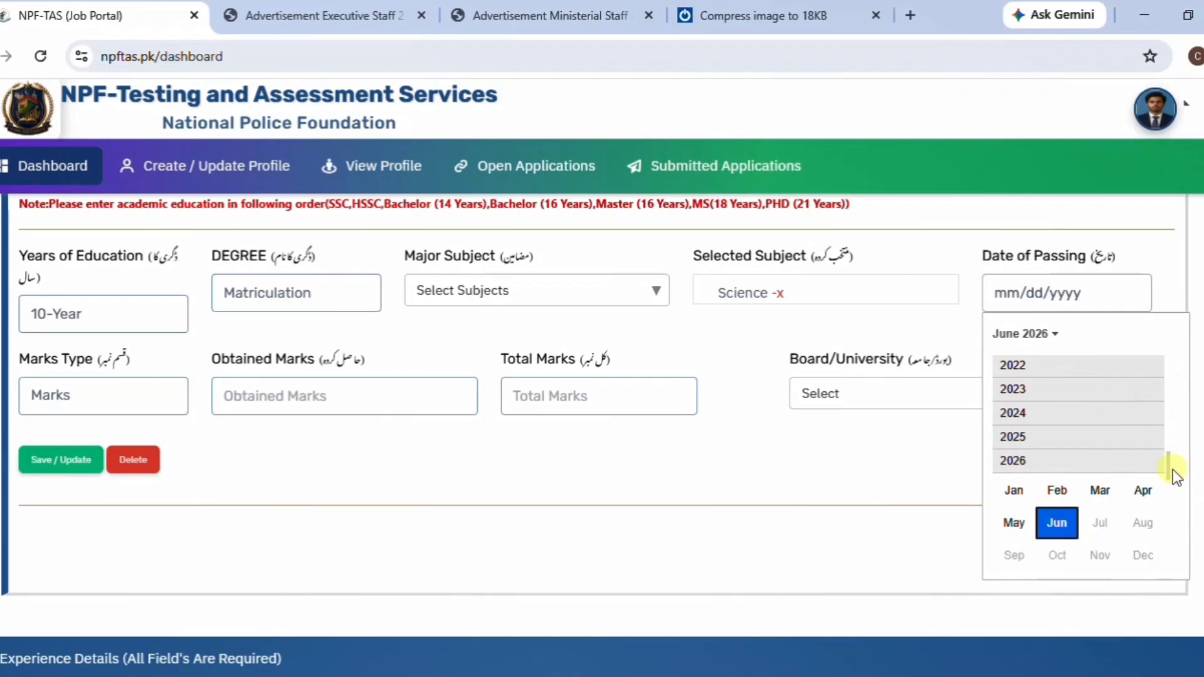
scroll(1173, 451, up, 2)
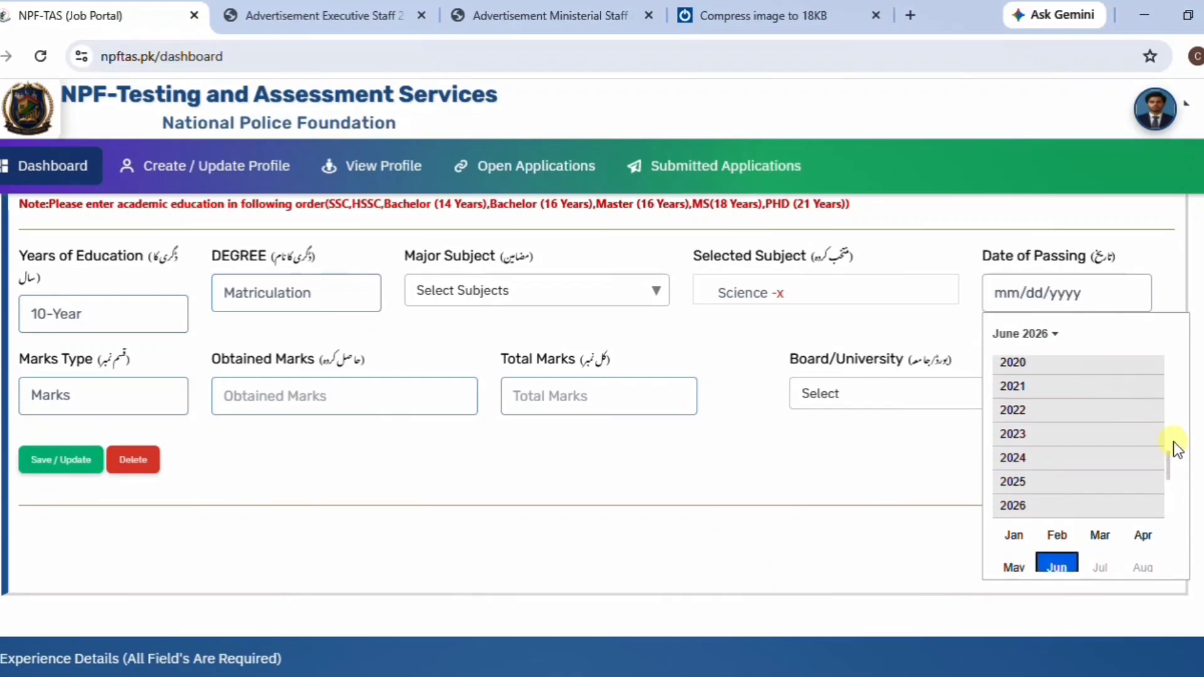
click(1024, 364)
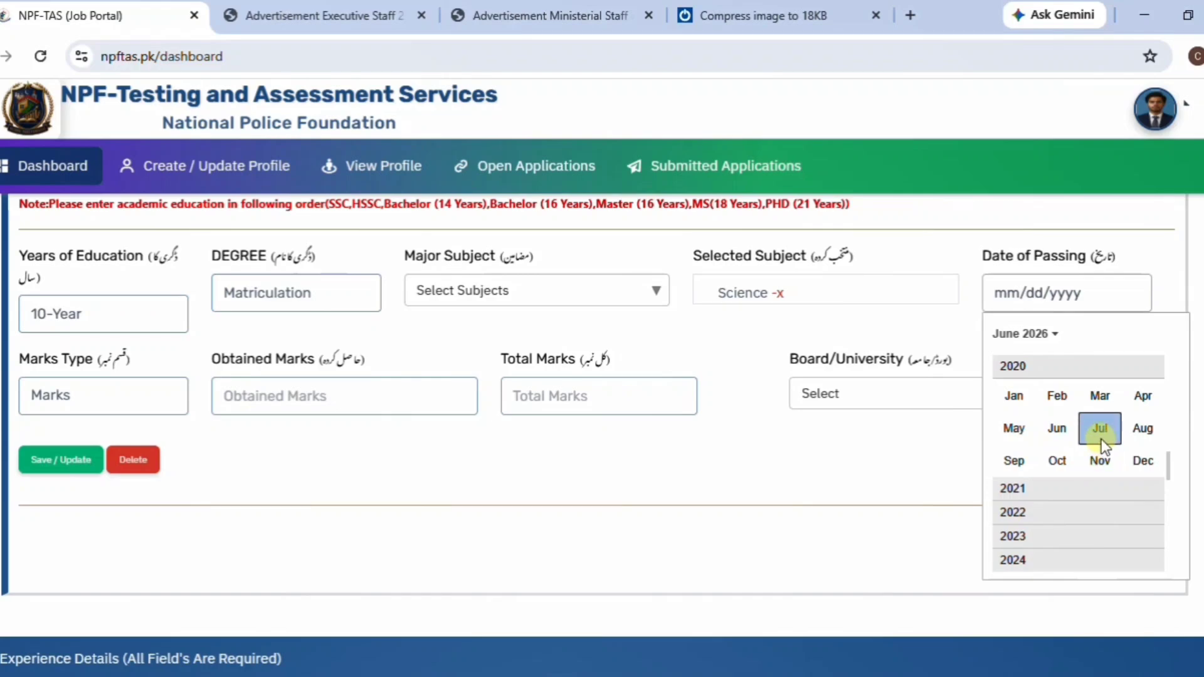
click(1014, 461)
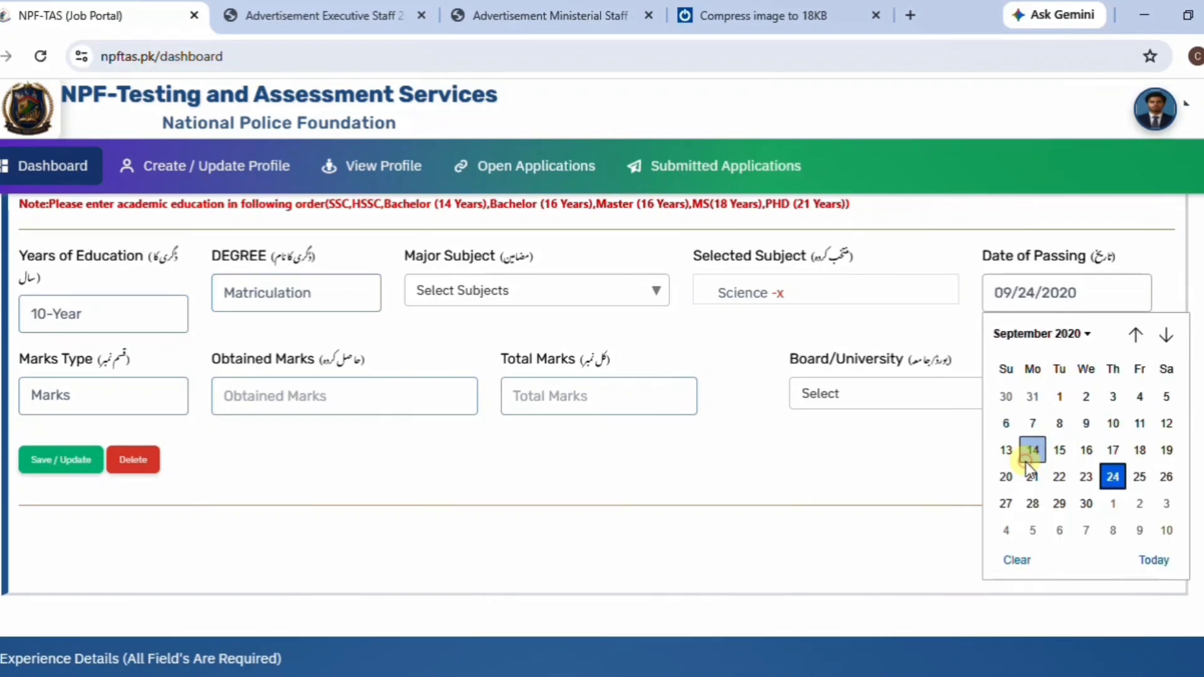
click(1059, 450)
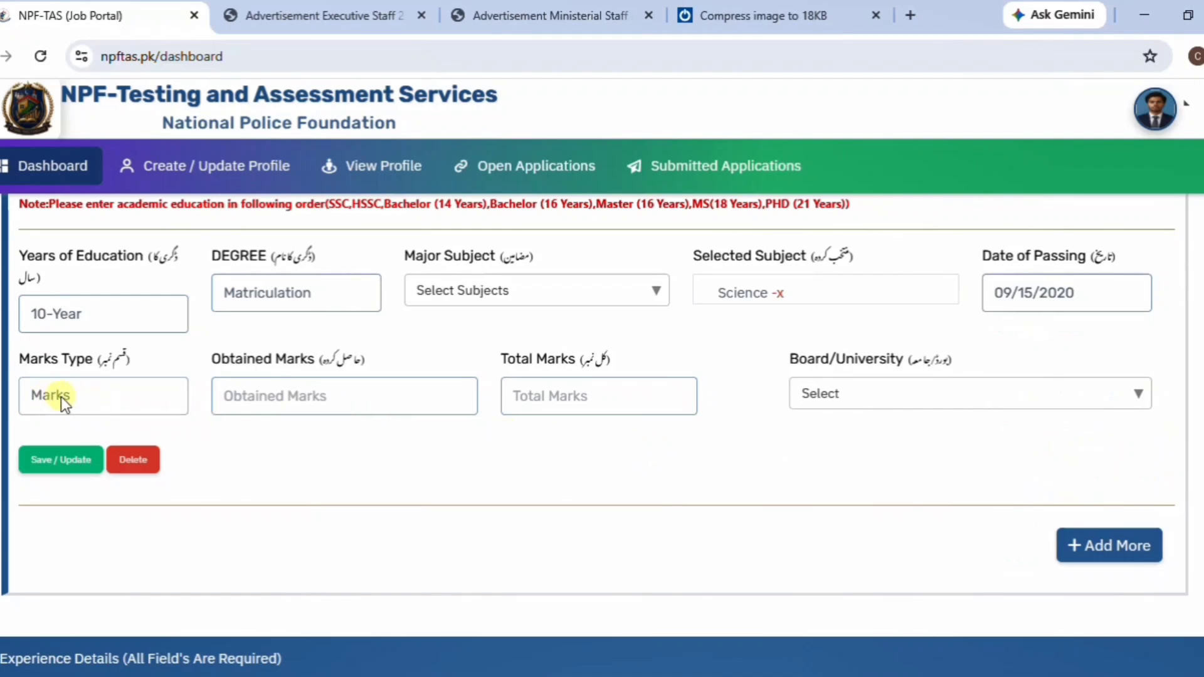
Enter 918 of 1100 marks and select the Faisalabad board, updating the record.
click(282, 398)
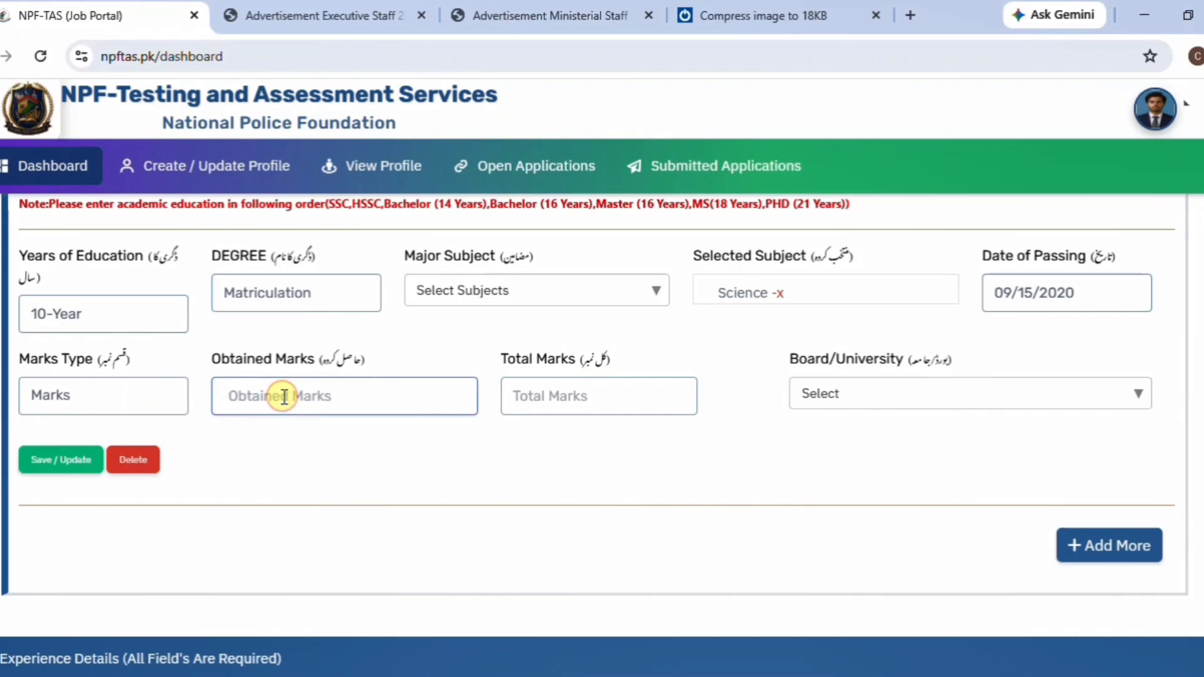
text(9)
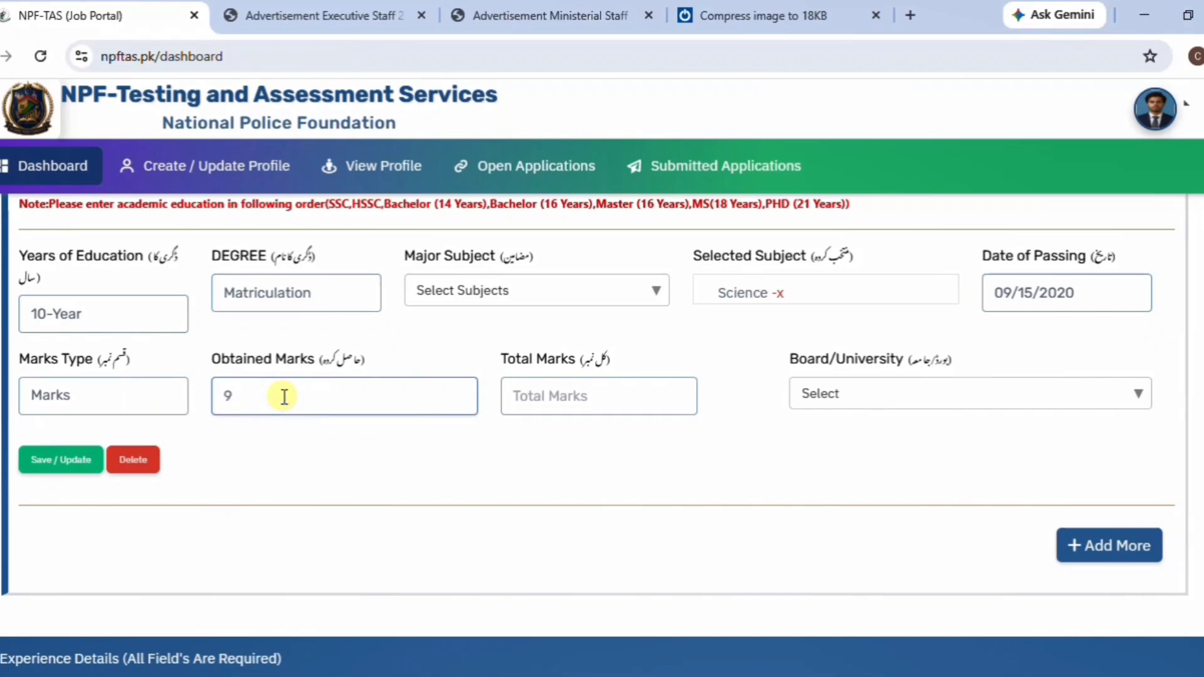
text(18)
click(536, 400)
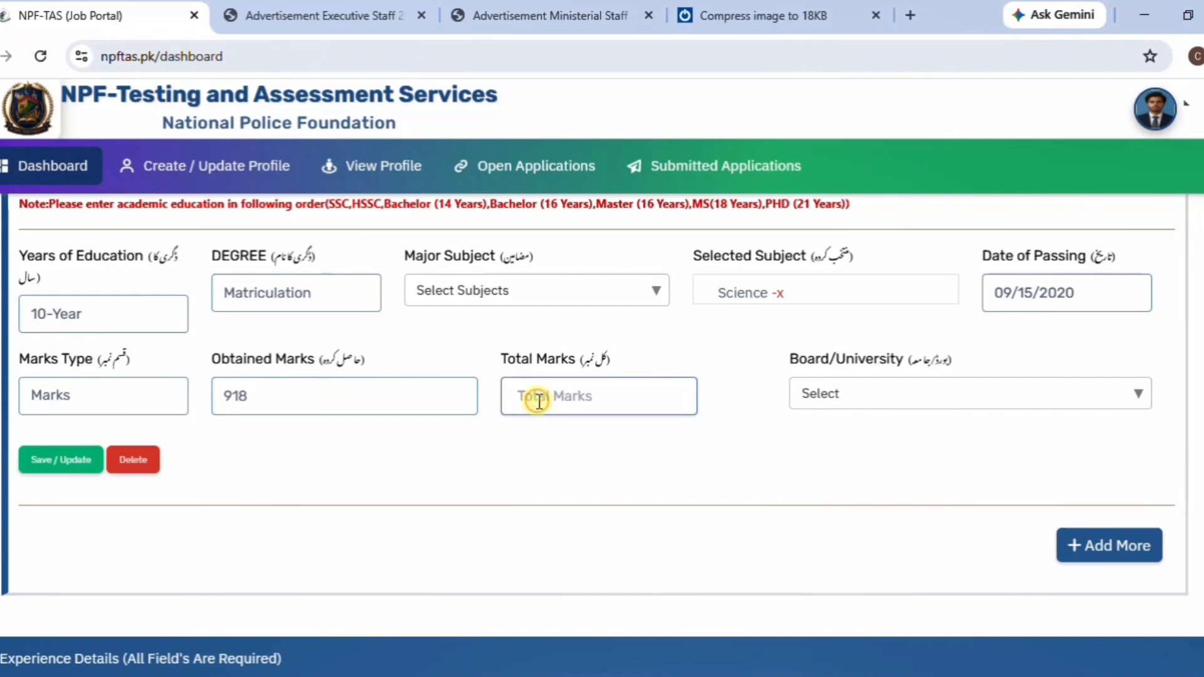
text(1100)
click(1136, 395)
click(936, 433)
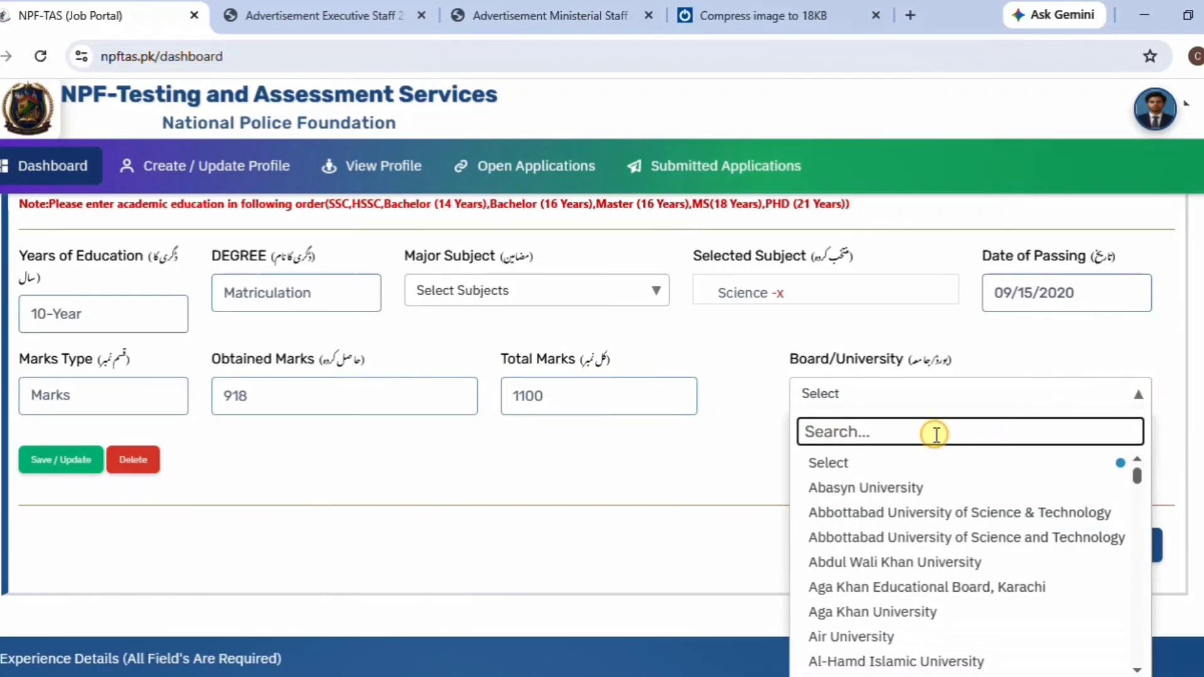
text(fai)
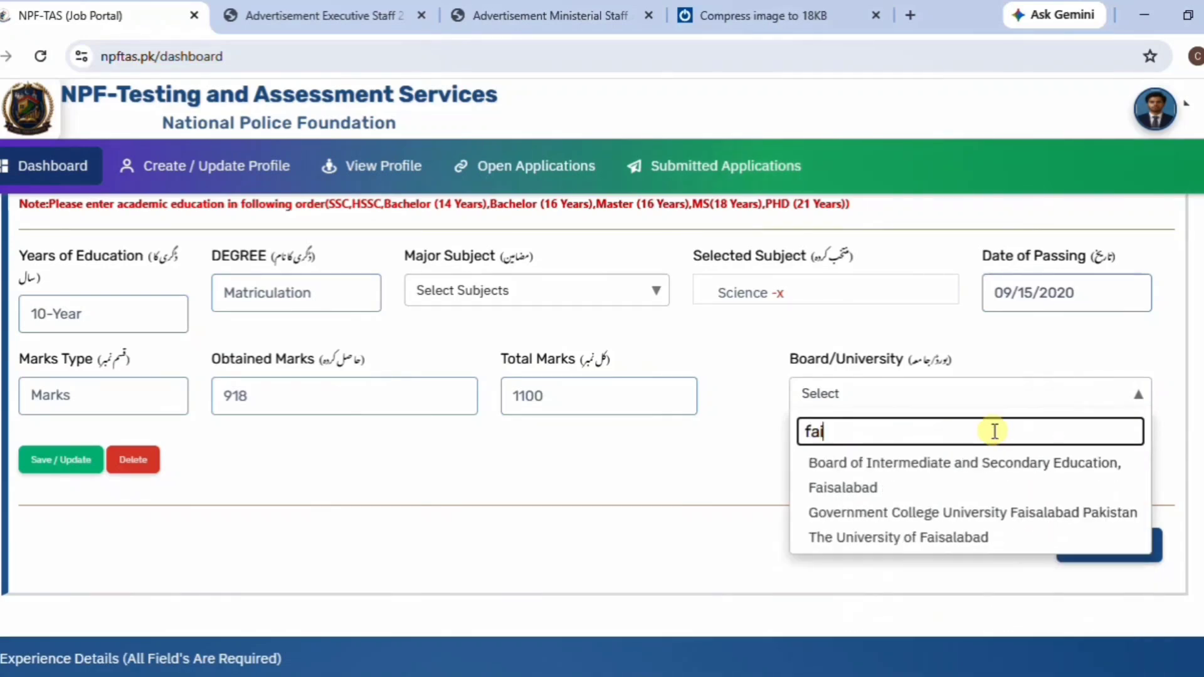
click(981, 474)
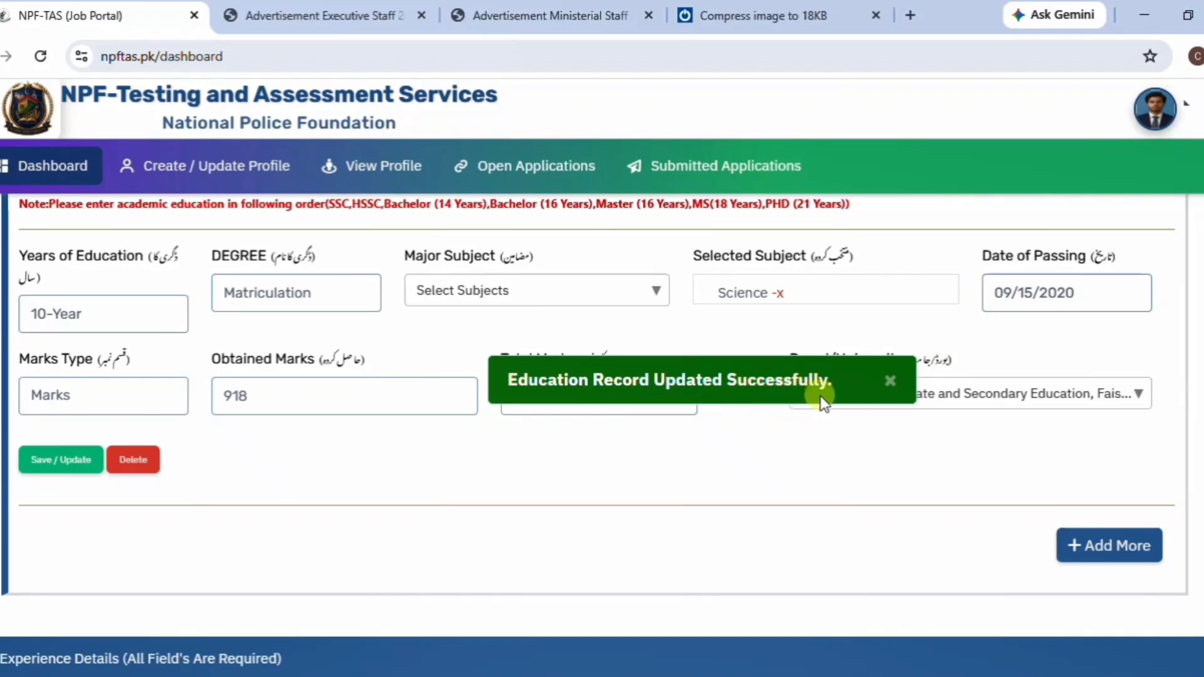
Add a second education entry with Years of Education set to 12-Year.
click(1110, 546)
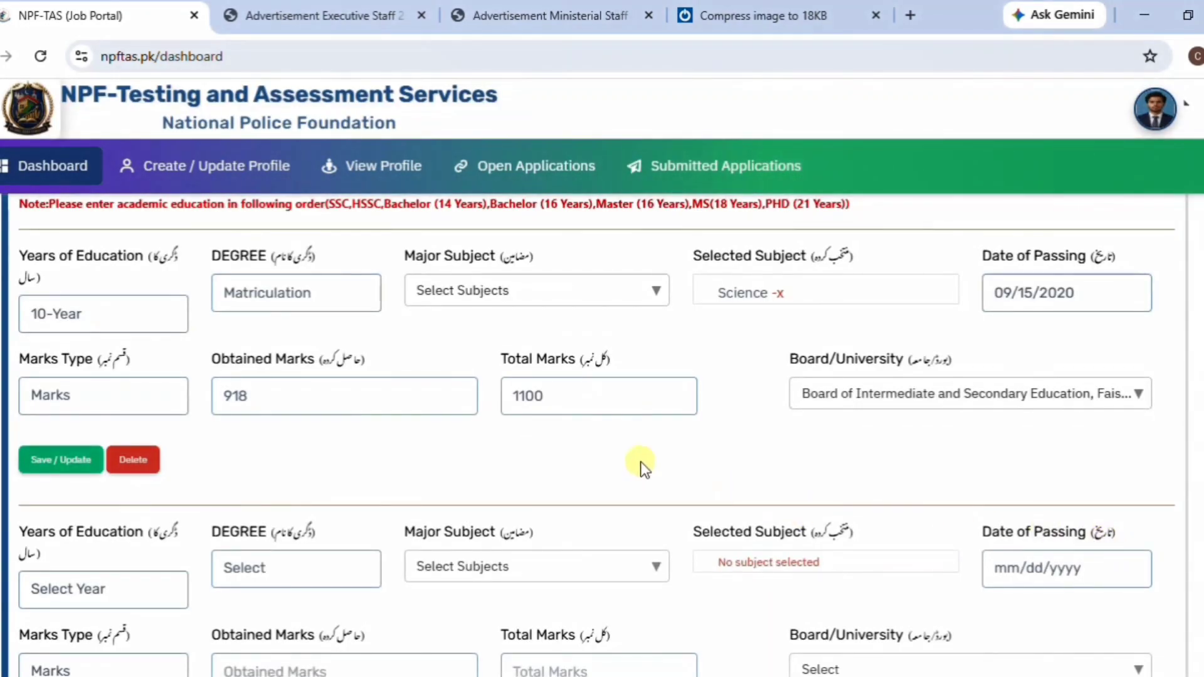
scroll(645, 465, down, 1)
scroll(640, 467, up, 1)
scroll(394, 408, down, 2)
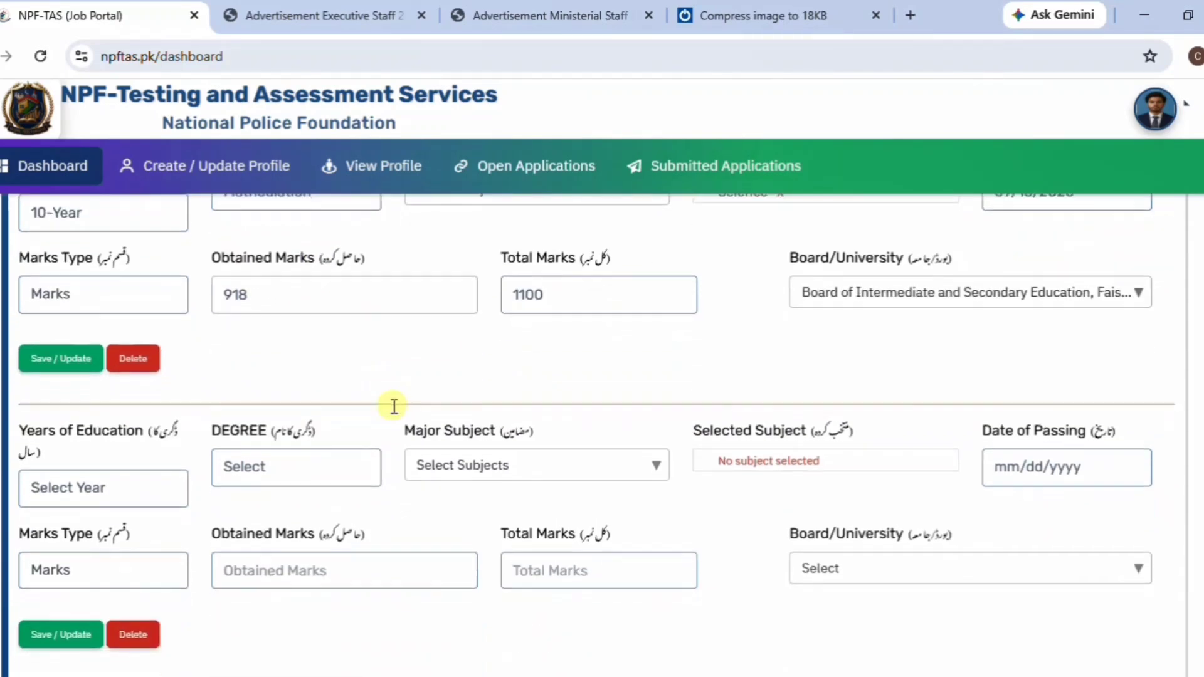
click(99, 398)
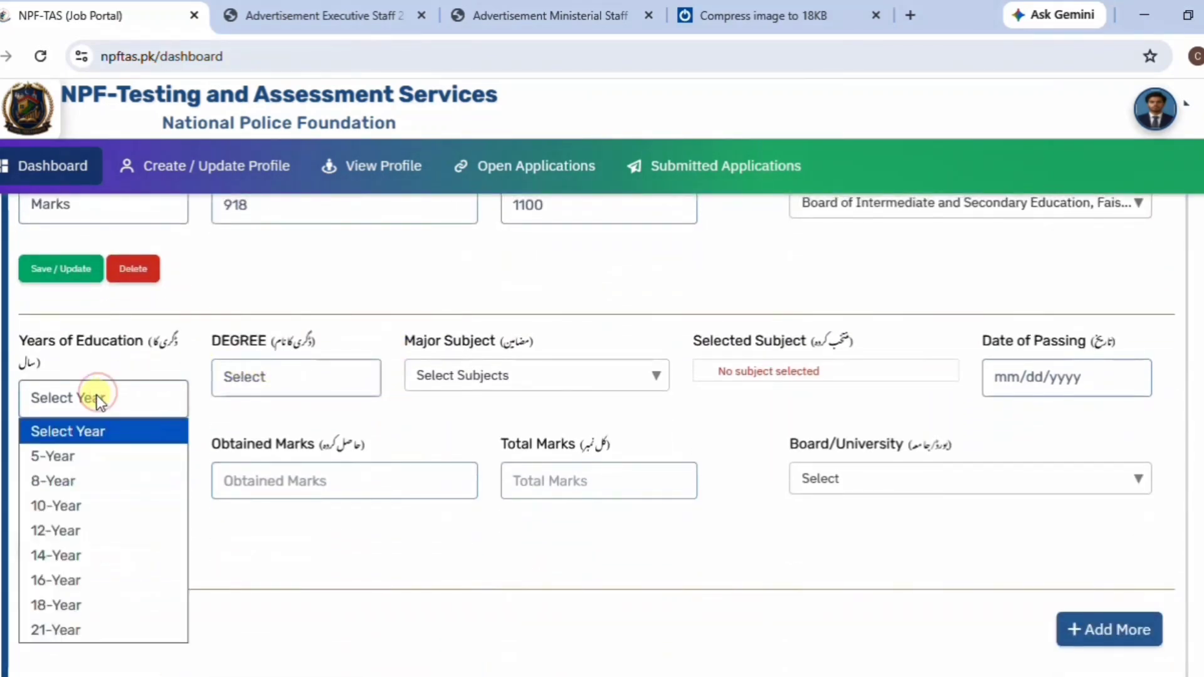
click(85, 530)
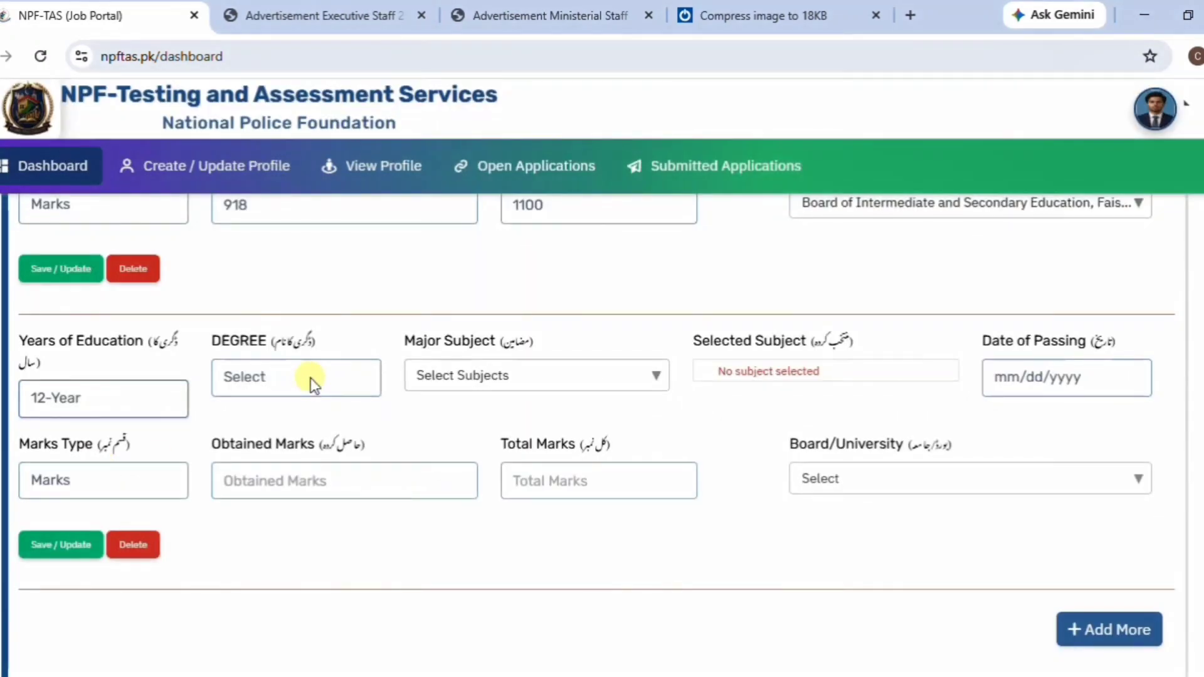
Set the second entry's degree to Pre-Medical and subject to Biology.
click(312, 376)
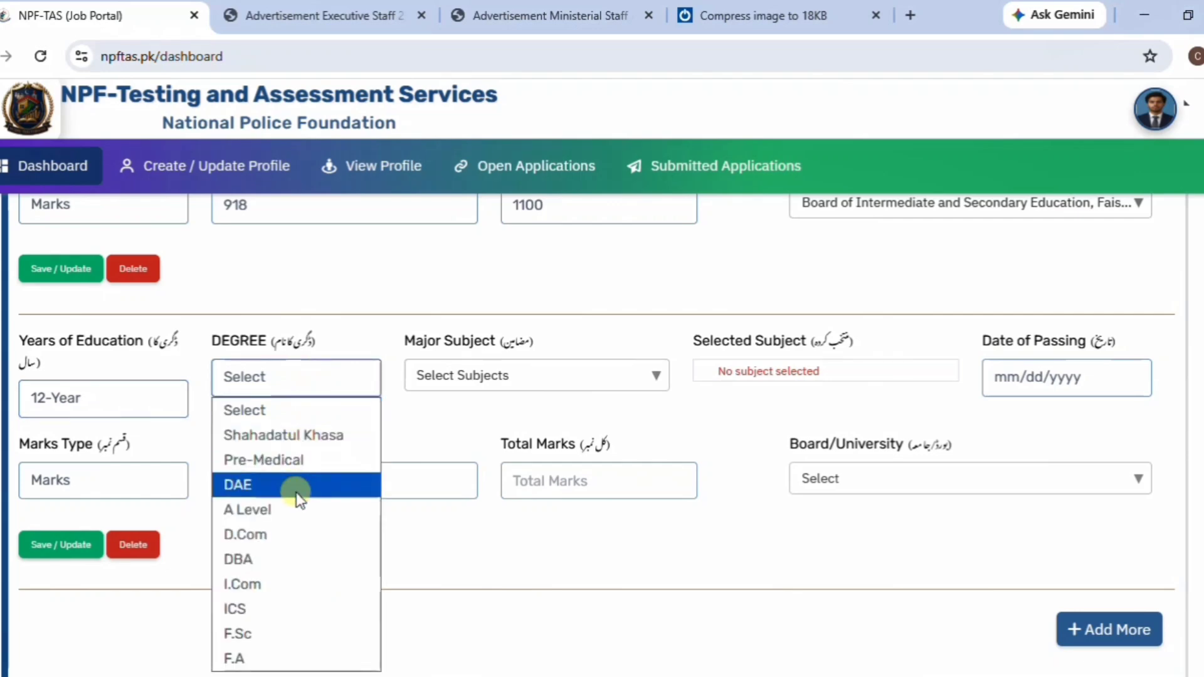
click(310, 462)
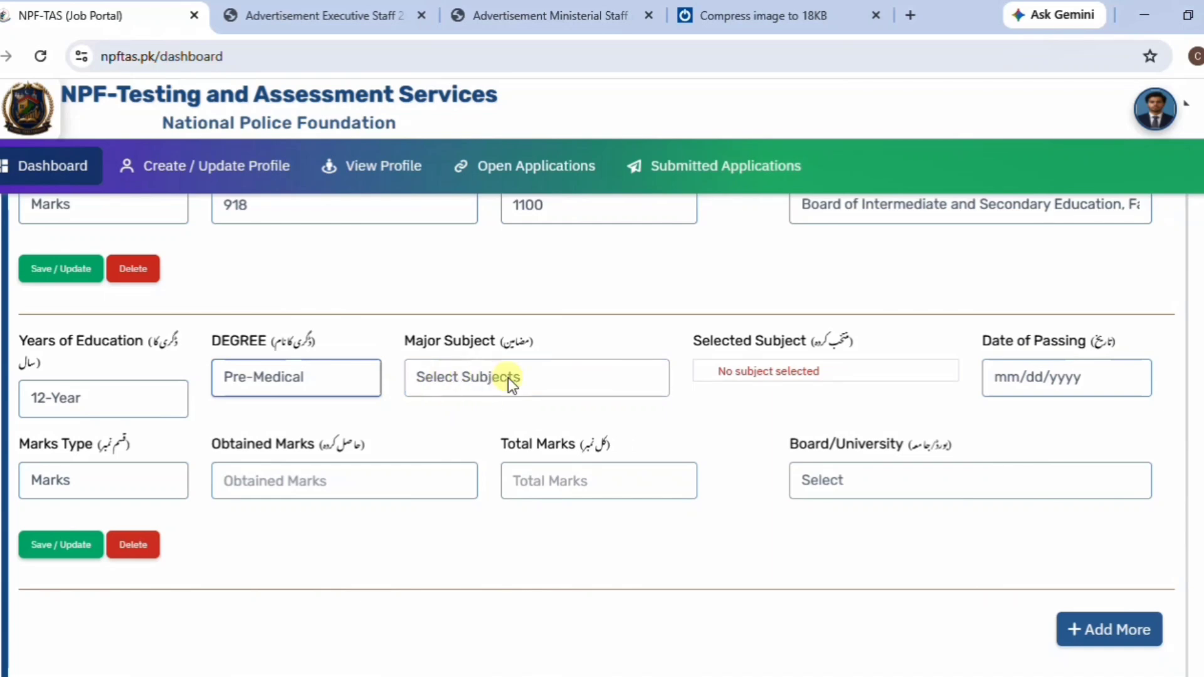
click(509, 378)
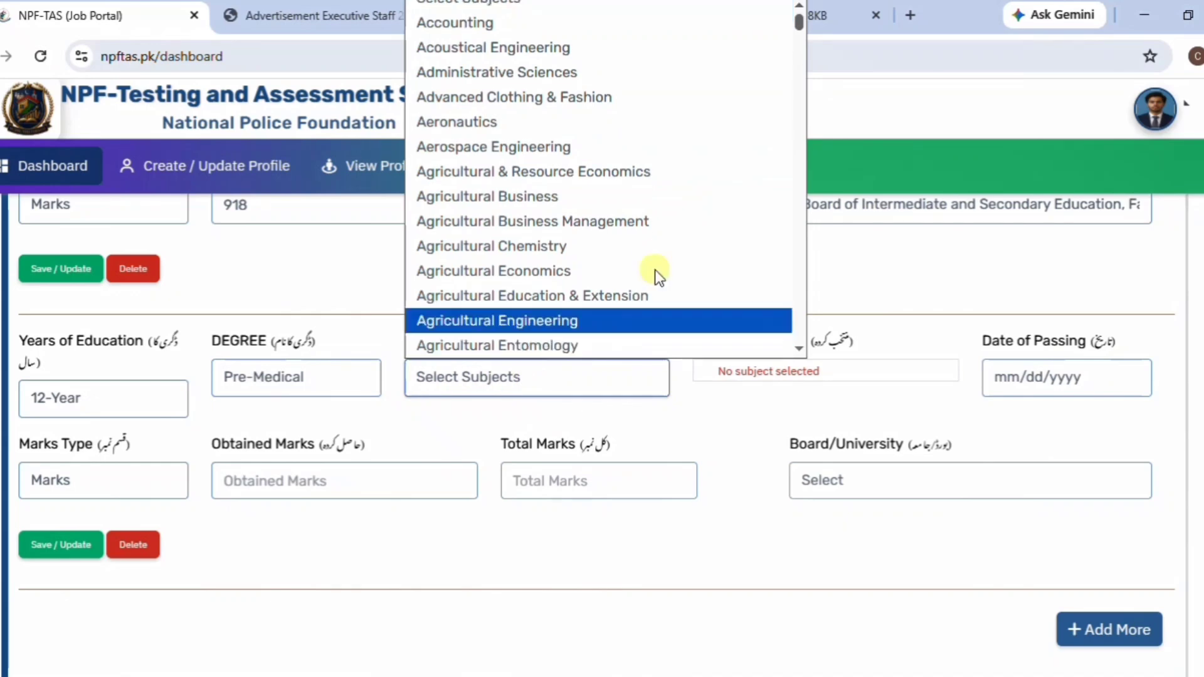
drag(799, 24, 795, 16)
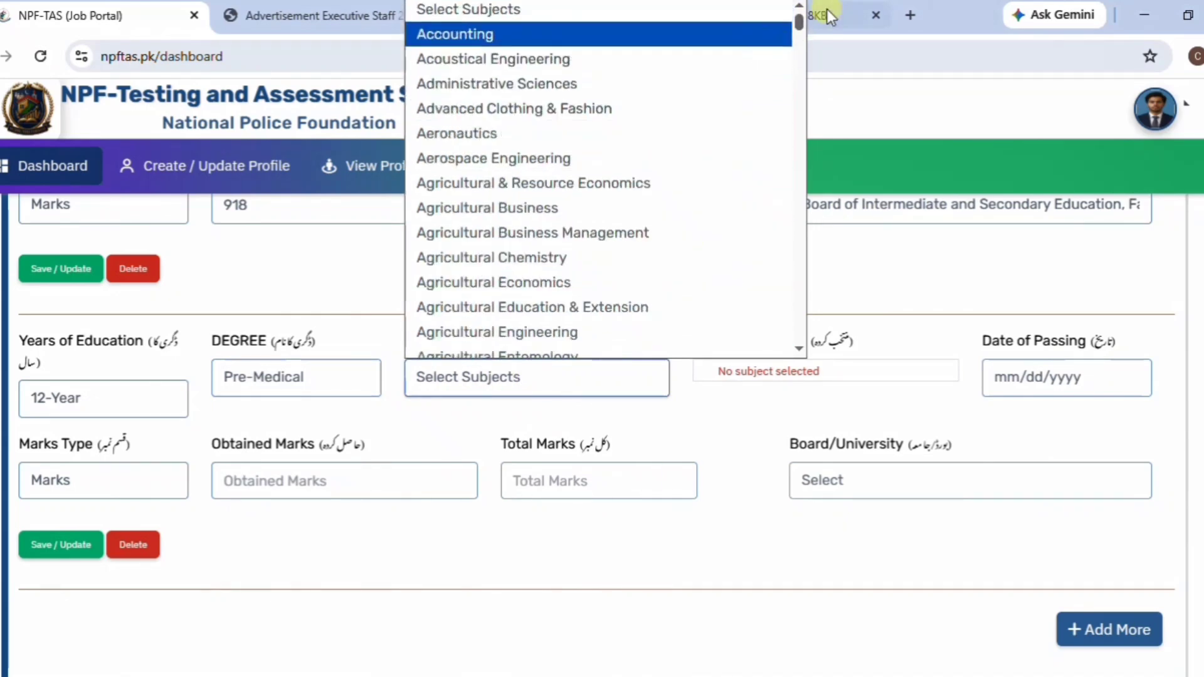
drag(794, 23, 801, 86)
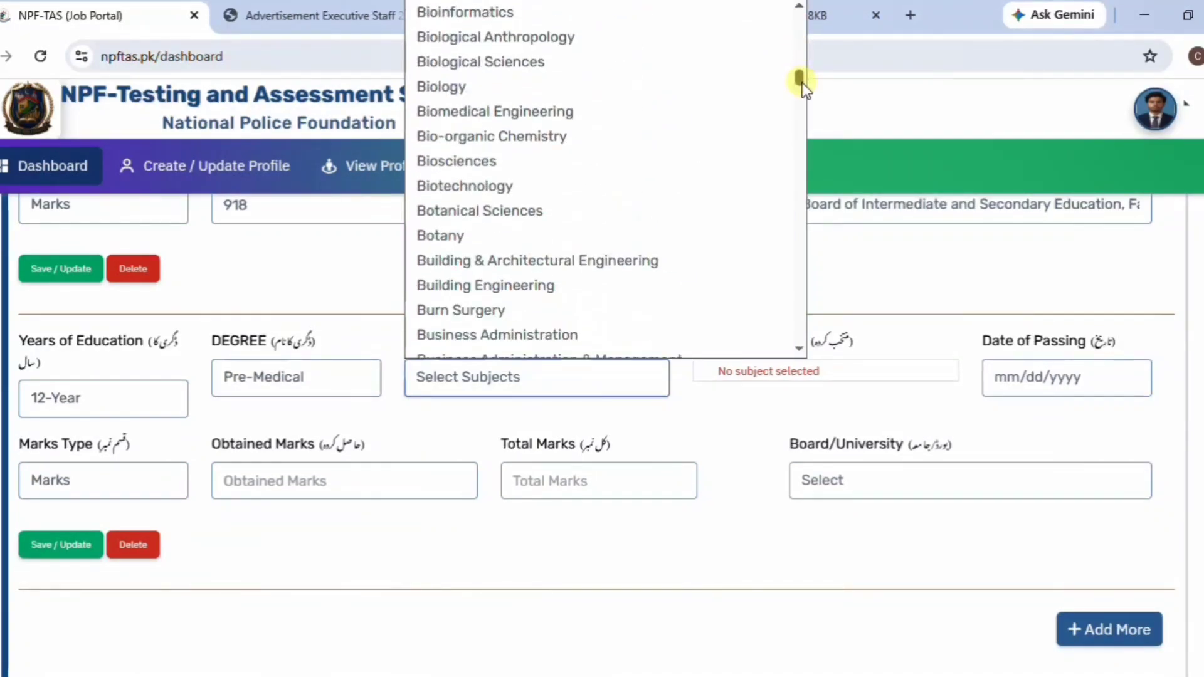
click(447, 88)
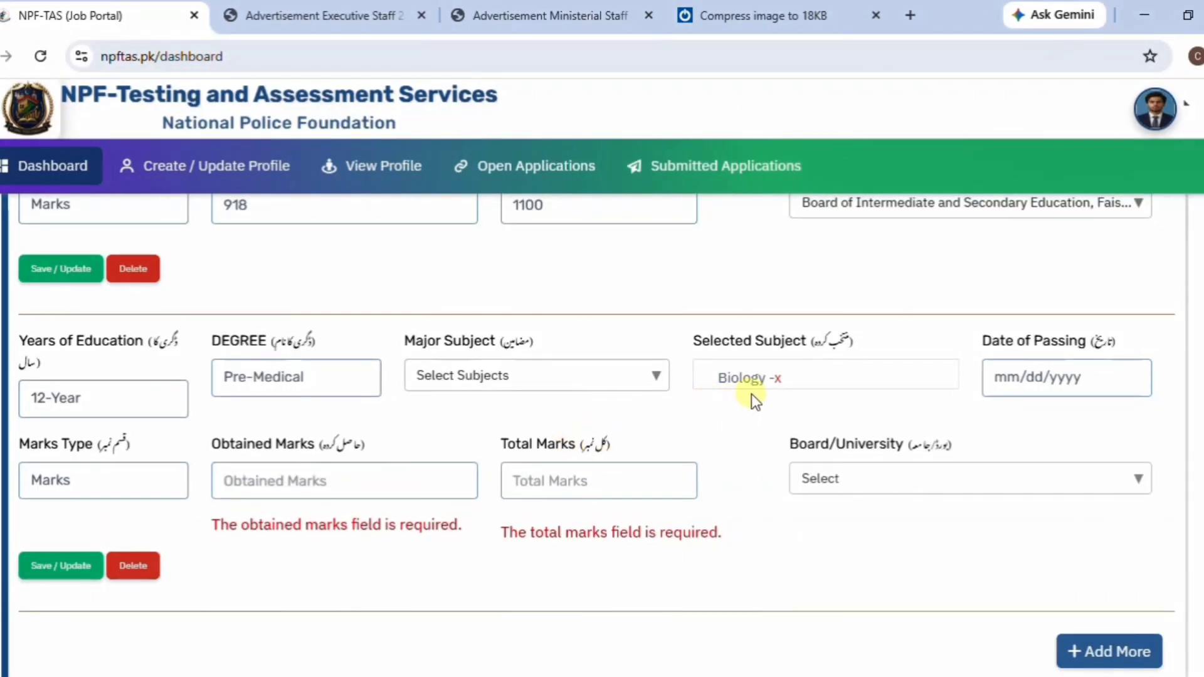
Set the Pre-Medical passing date to 10/12/2022.
click(1090, 390)
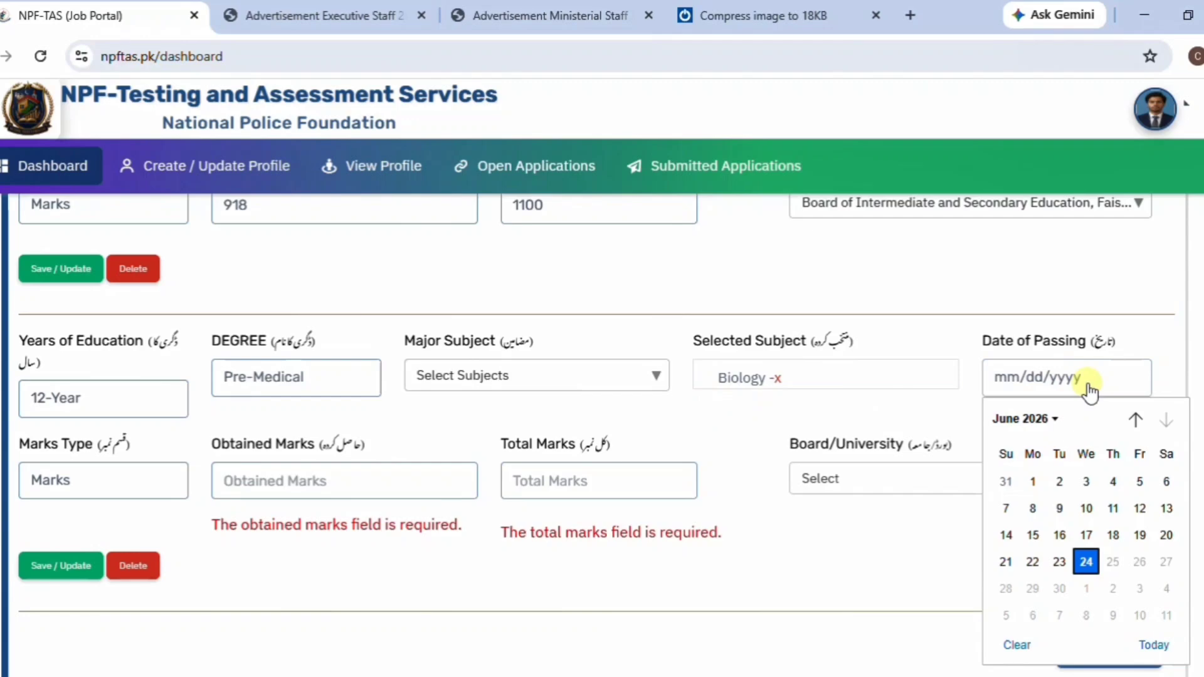
click(1050, 425)
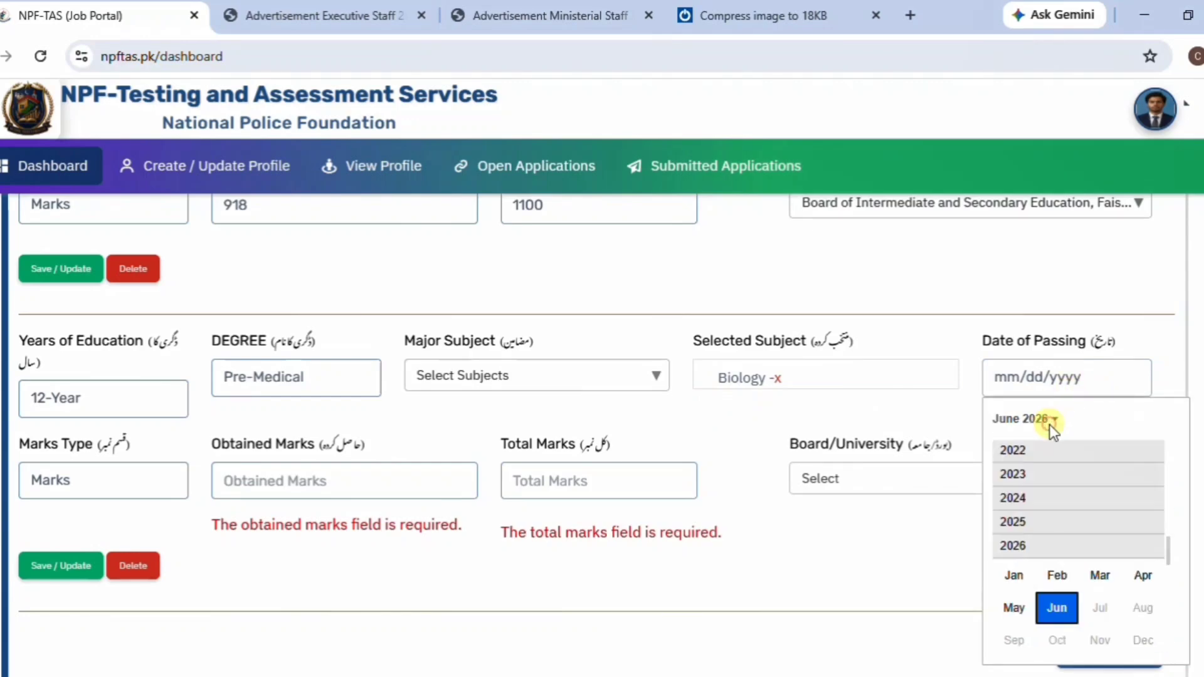
click(1011, 454)
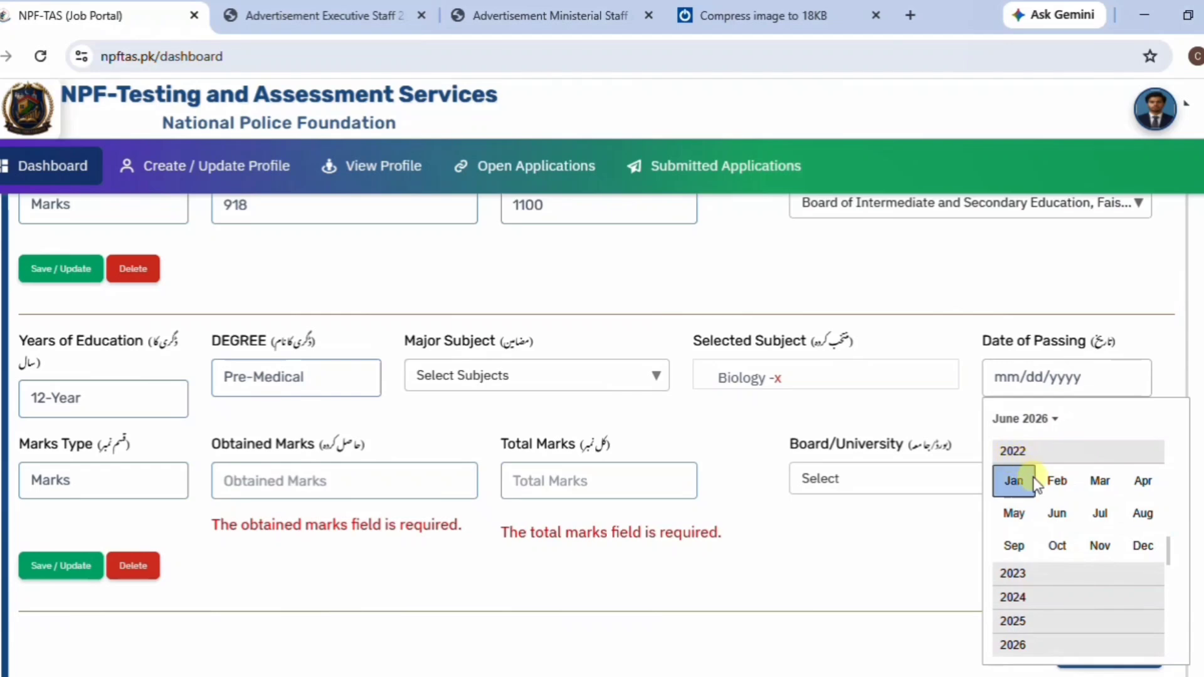
click(1059, 547)
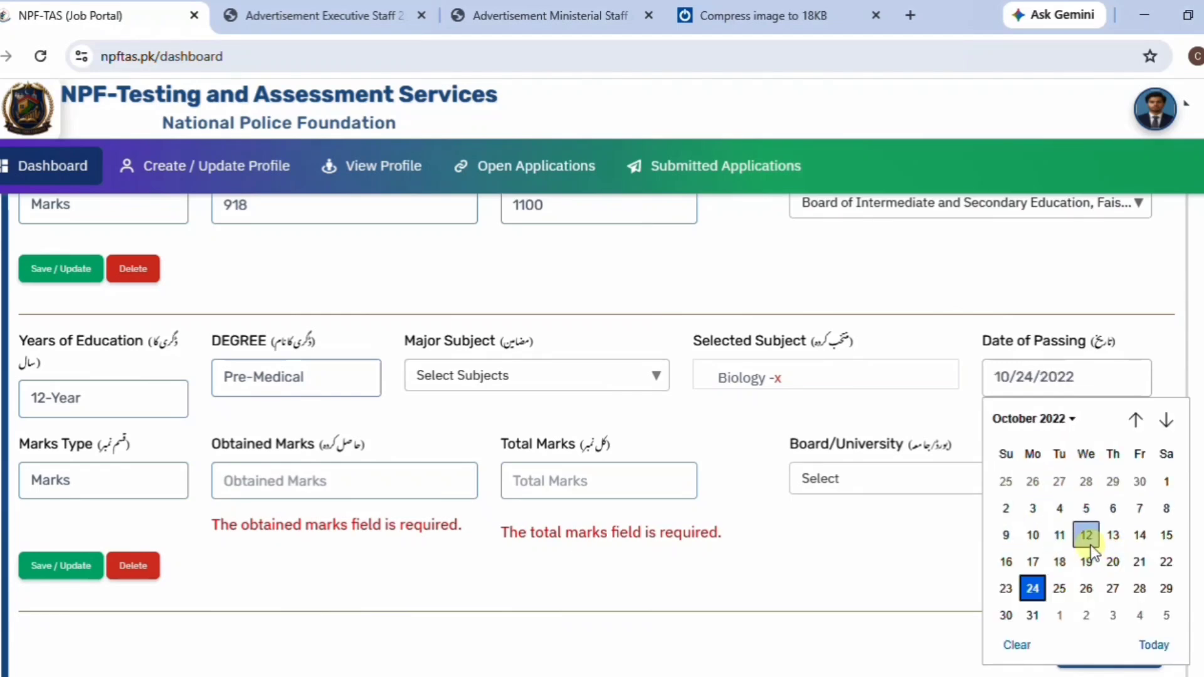
click(1089, 543)
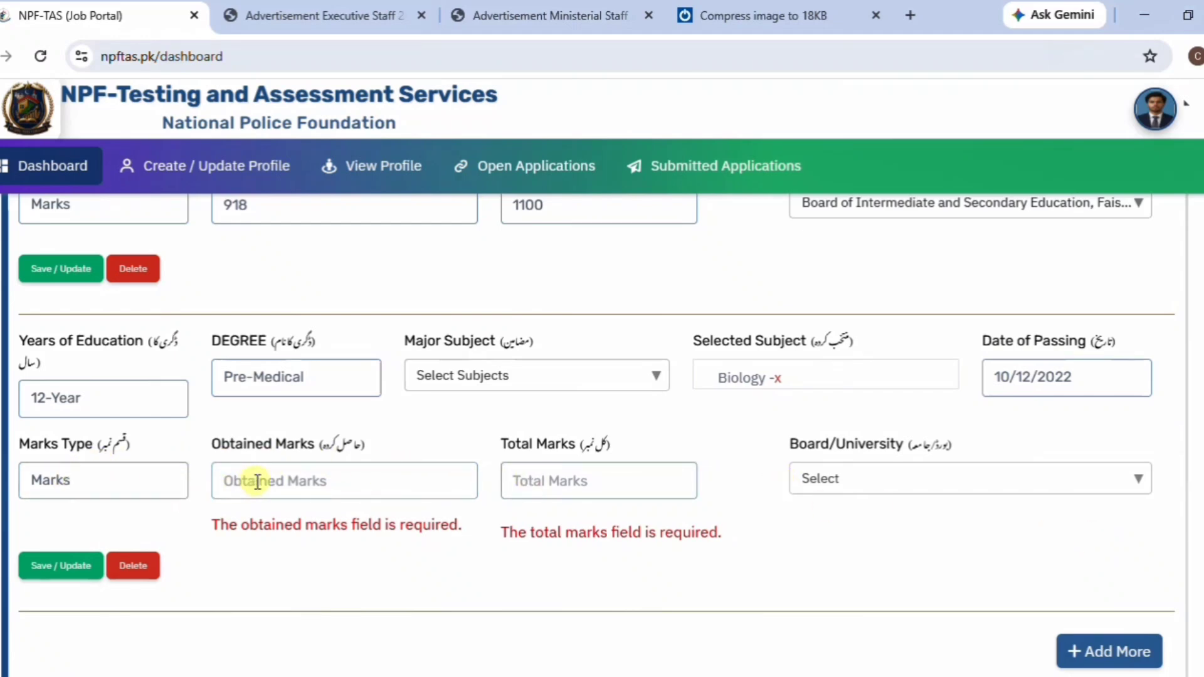
Enter 927 of 1100 marks and select the Faisalabad board, saving the record.
click(144, 478)
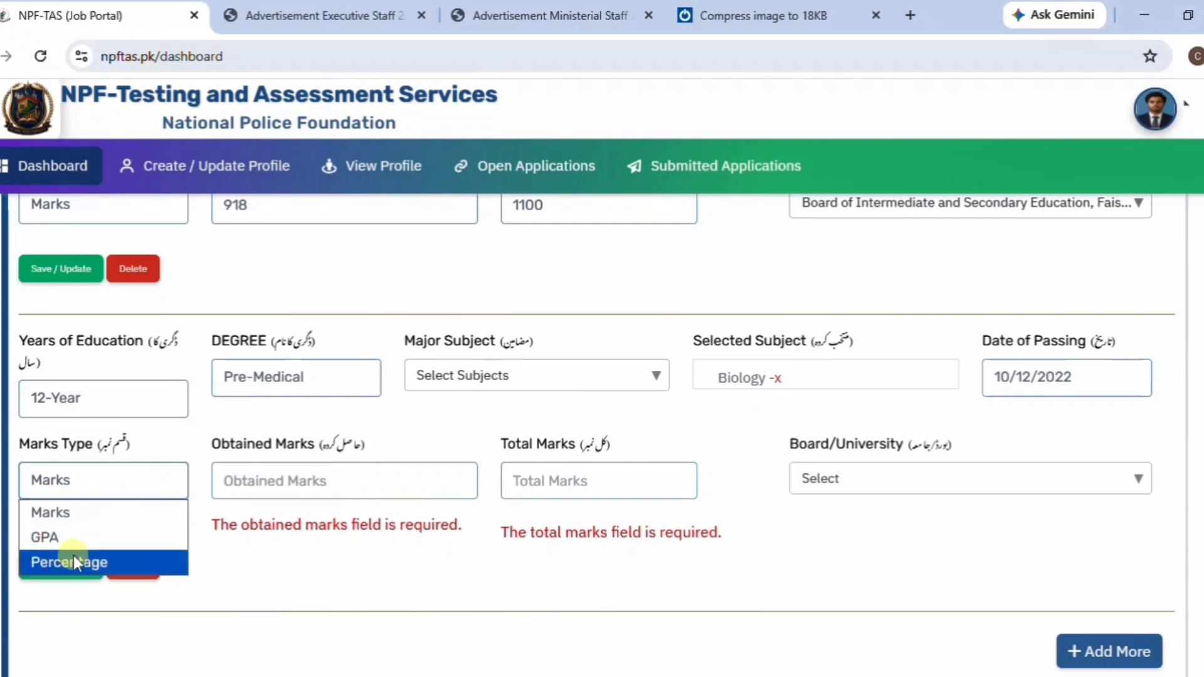
click(122, 477)
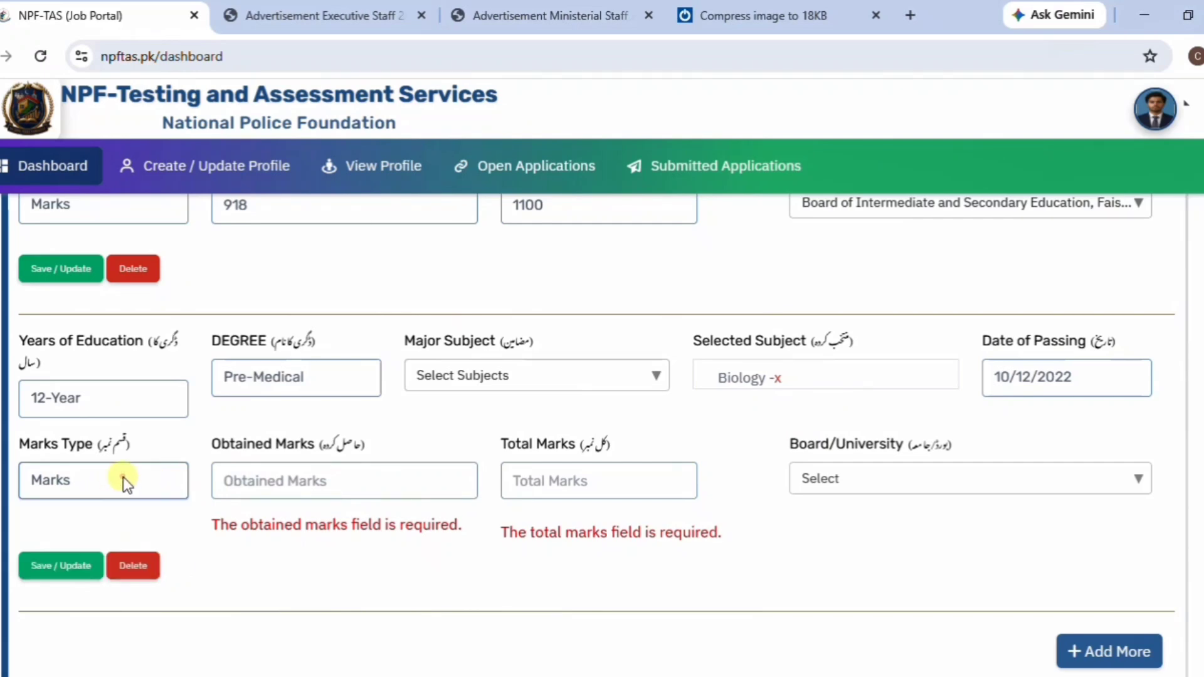
click(232, 479)
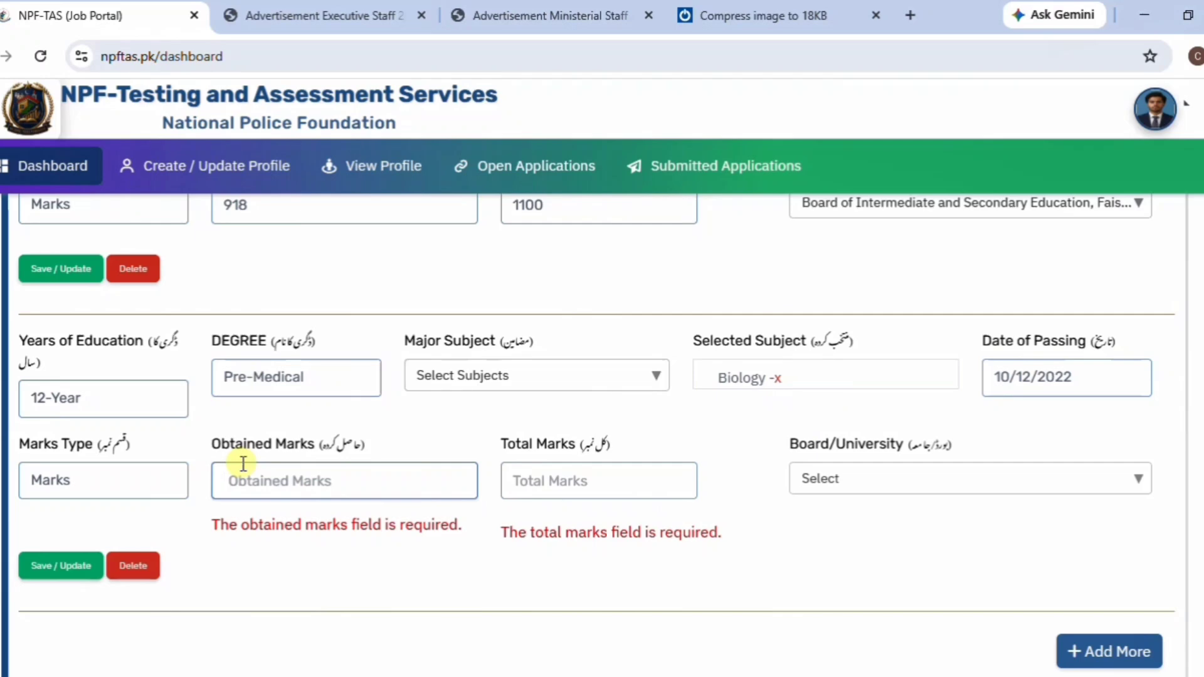
text(9)
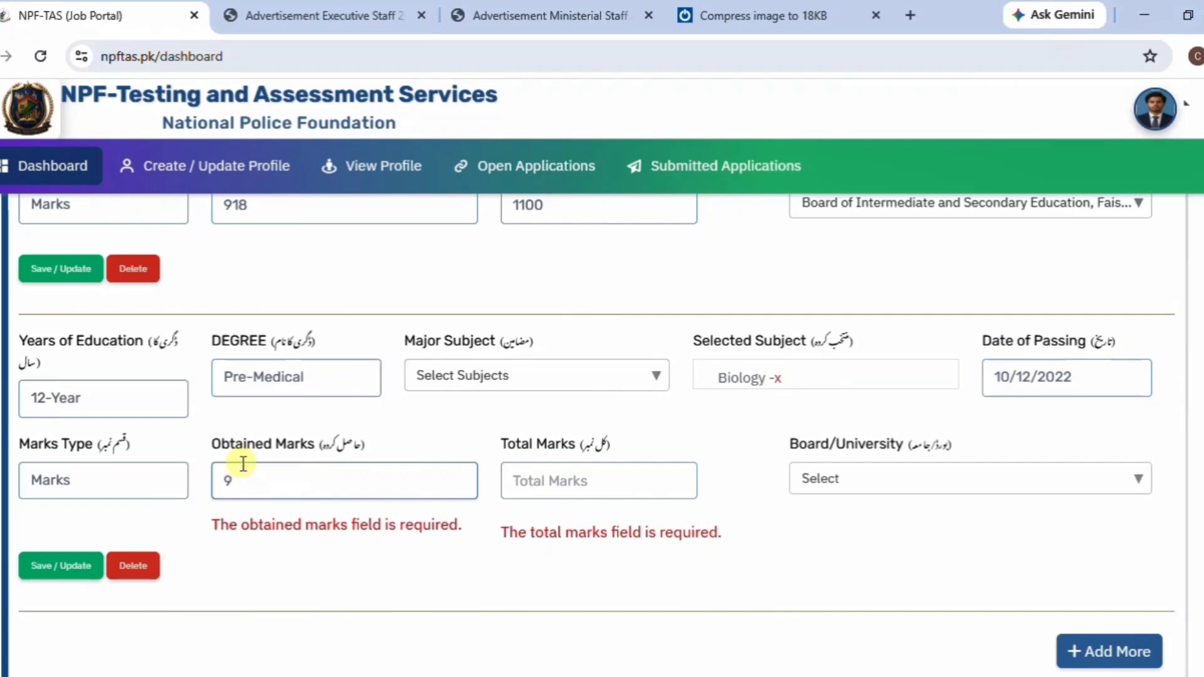
text(27)
click(568, 486)
text(11)
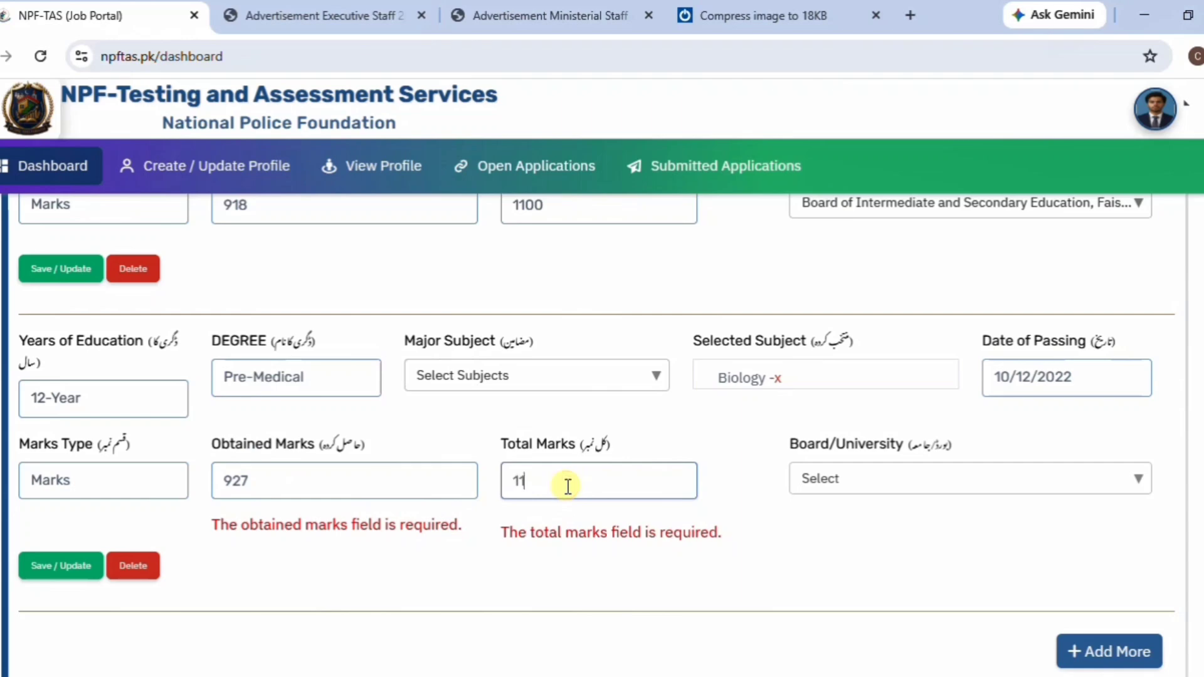
text(00)
click(1140, 481)
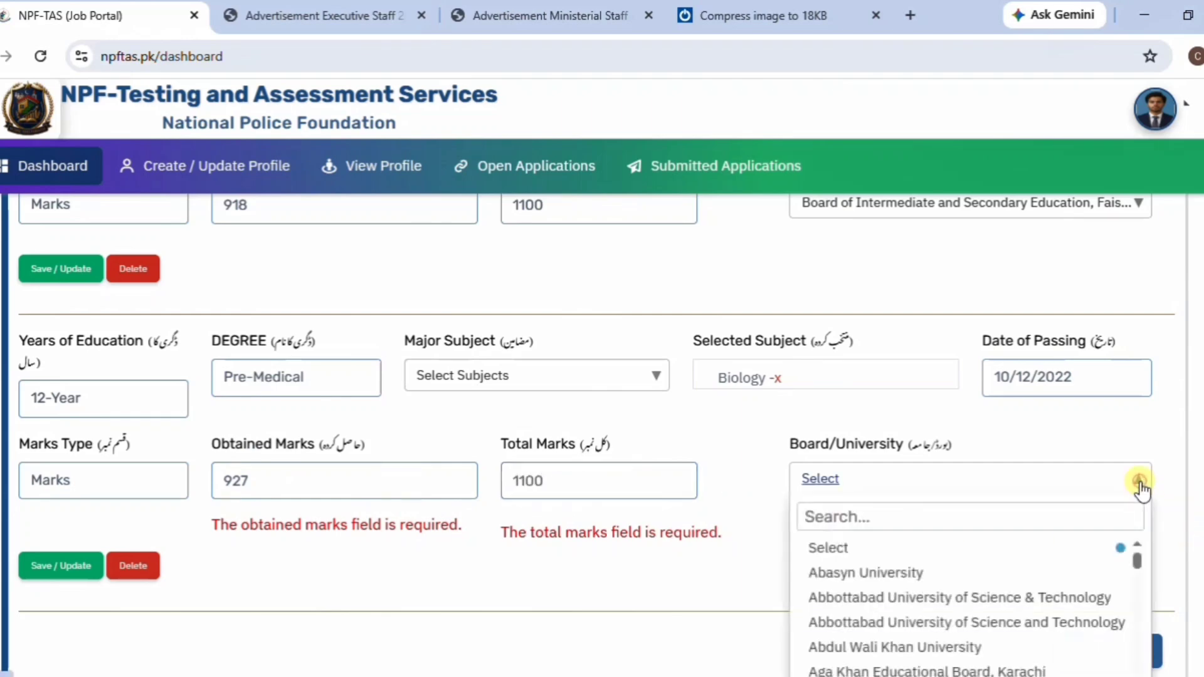
click(941, 515)
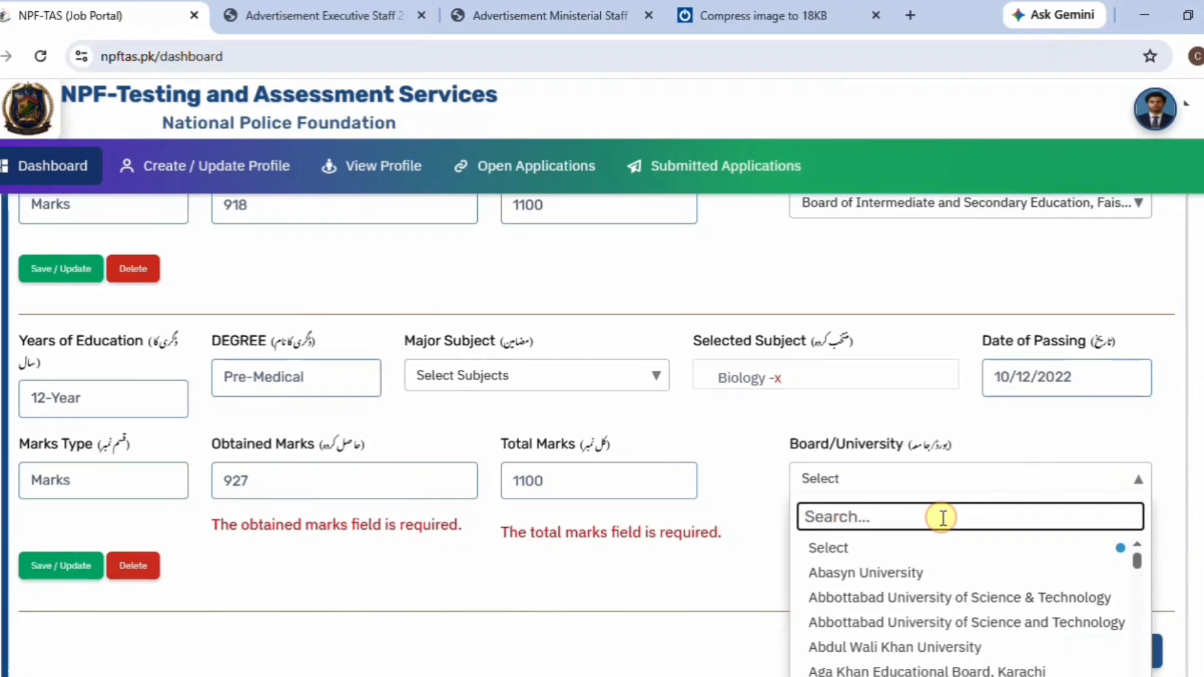
text(fa)
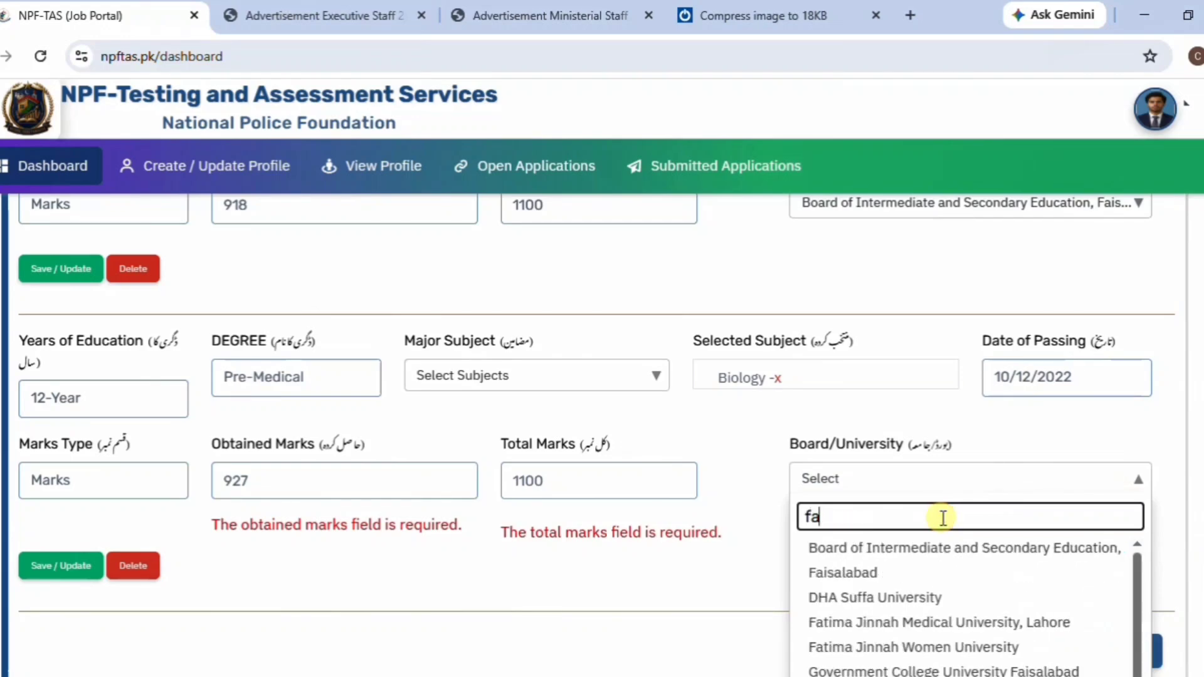
click(900, 566)
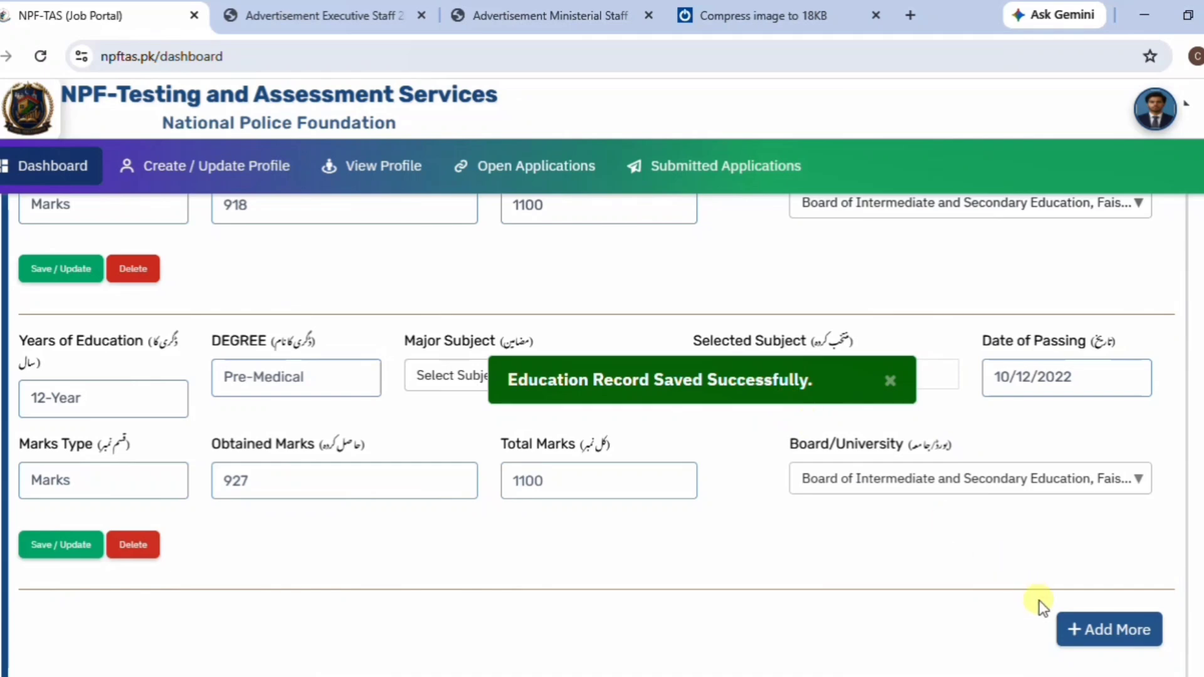
Add a third education entry with Years of Education set to 16-Year.
click(1120, 633)
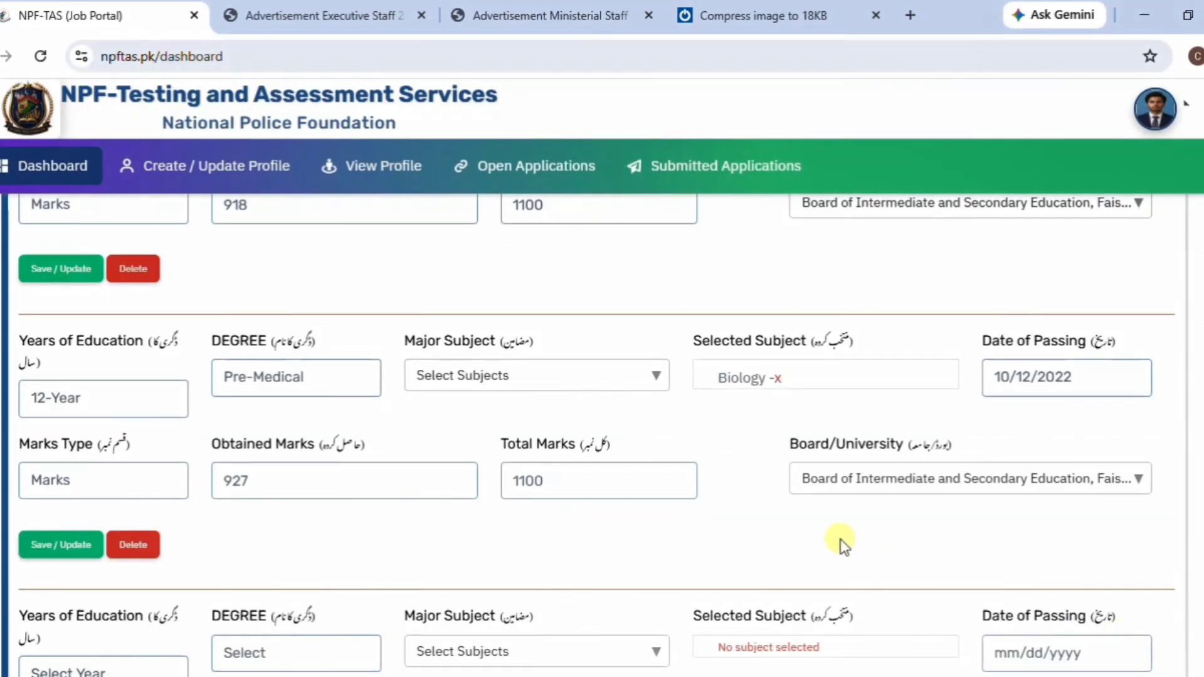
scroll(807, 529, down, 4)
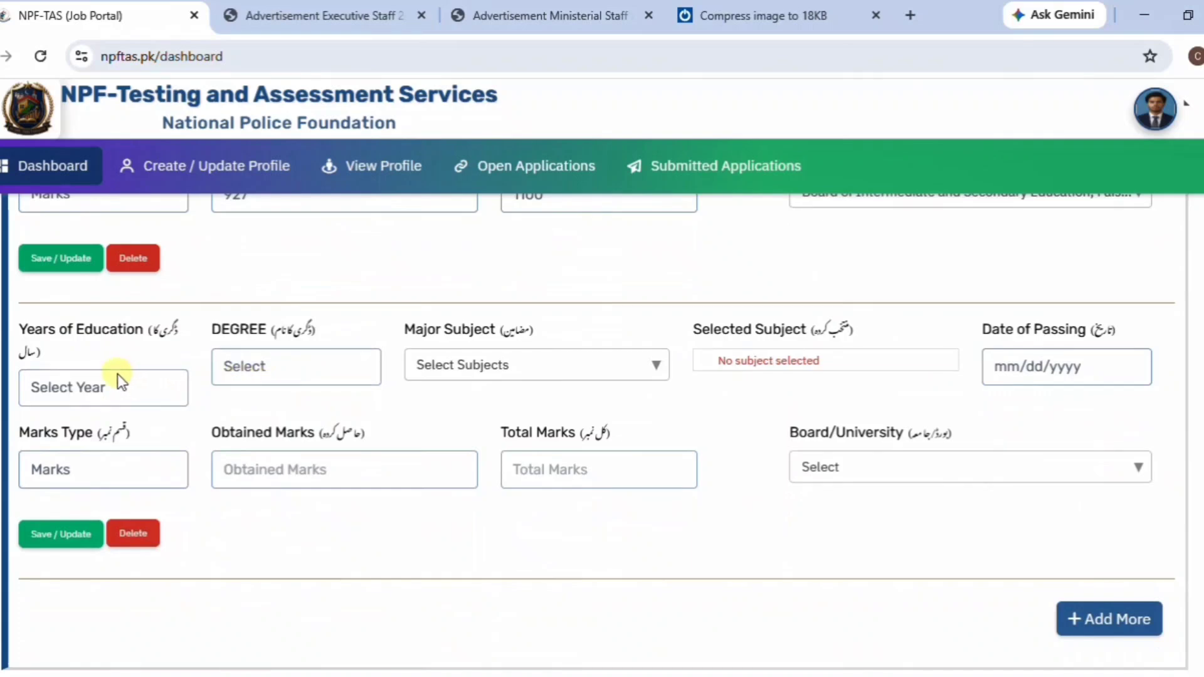
click(125, 433)
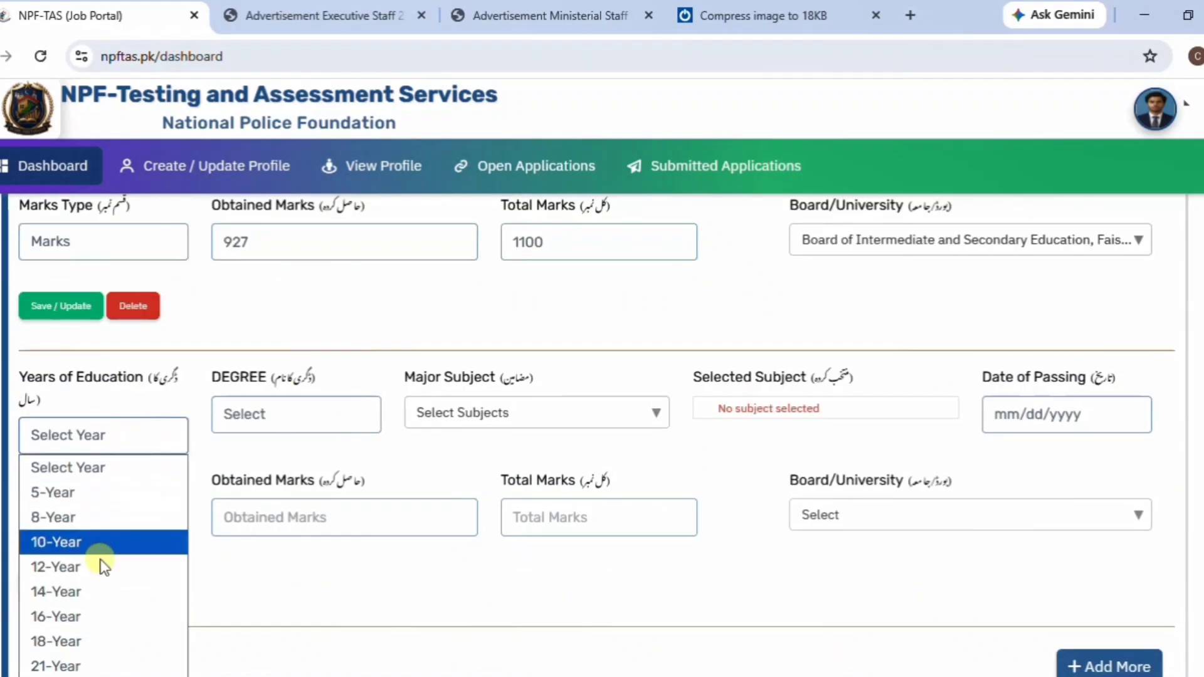
click(86, 617)
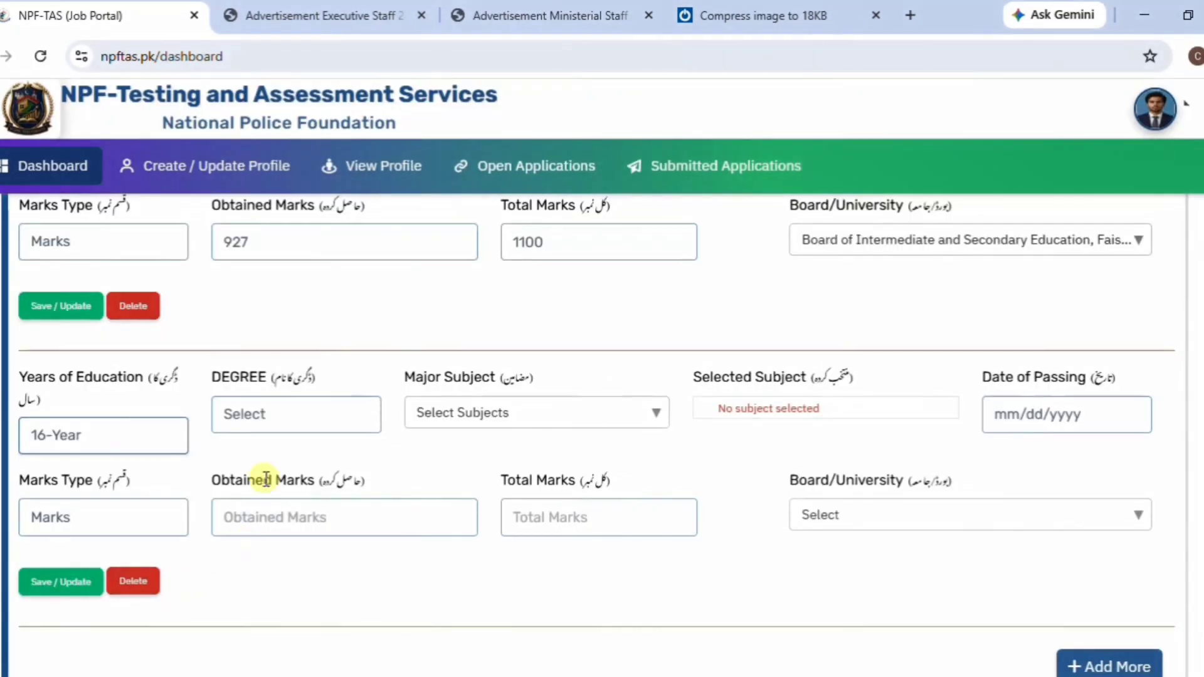
Set the third entry's degree to BS and major subject to Zoology.
click(280, 413)
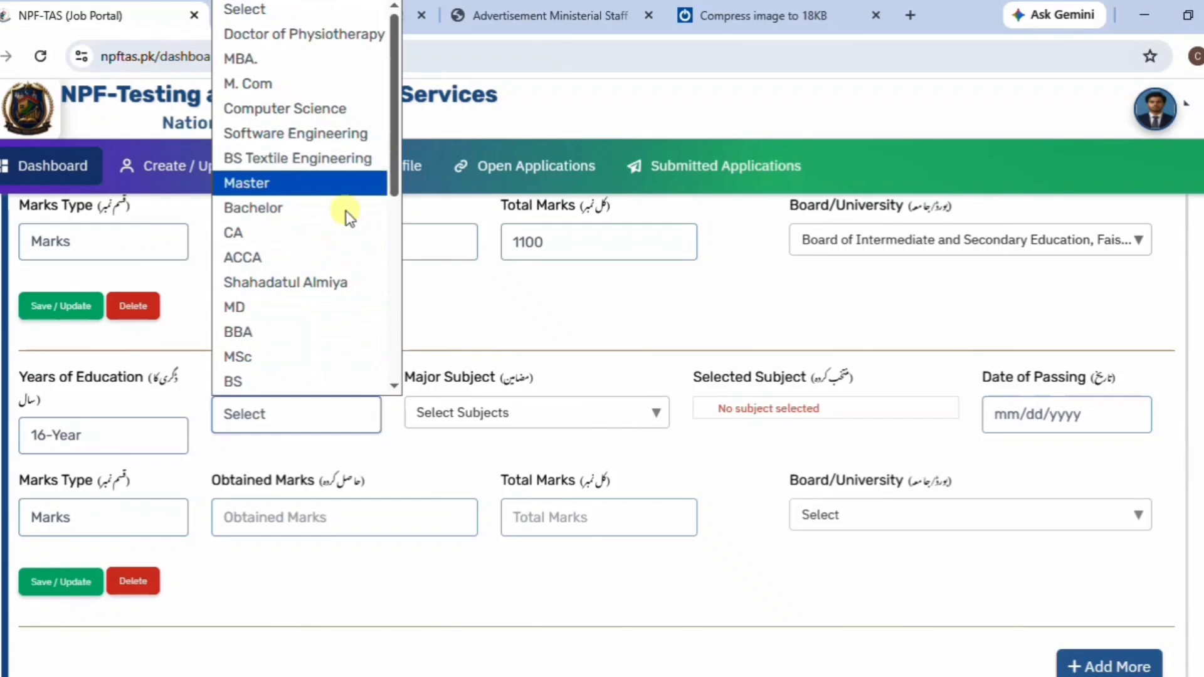
click(284, 381)
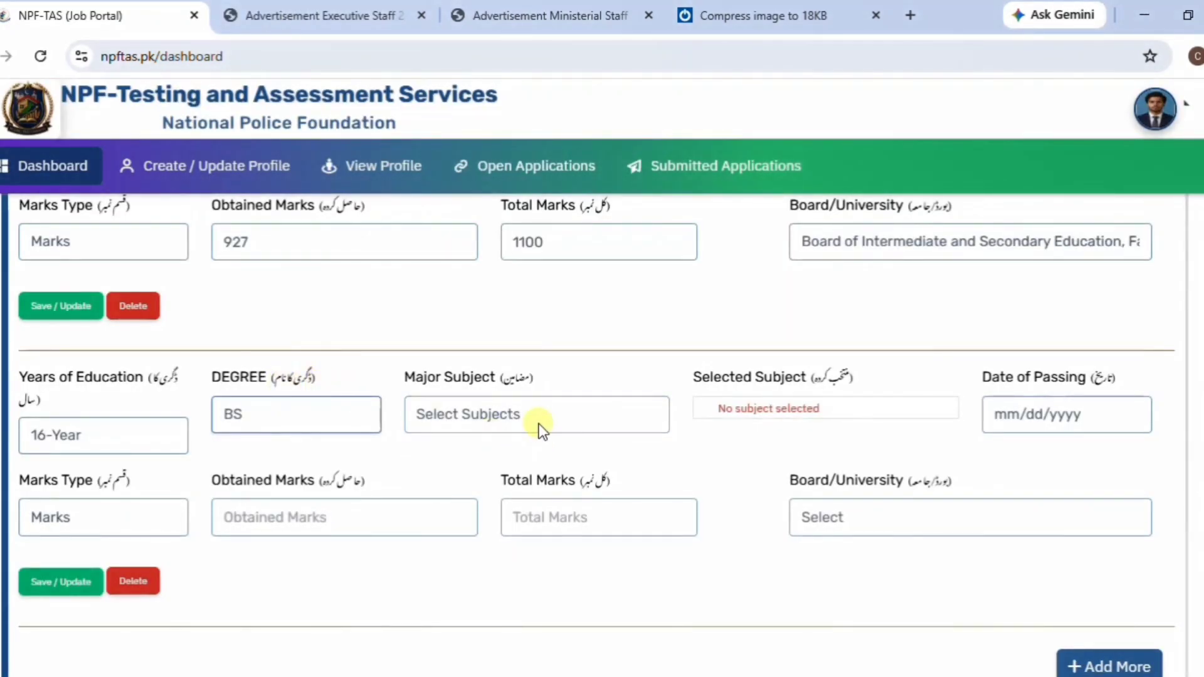
click(540, 418)
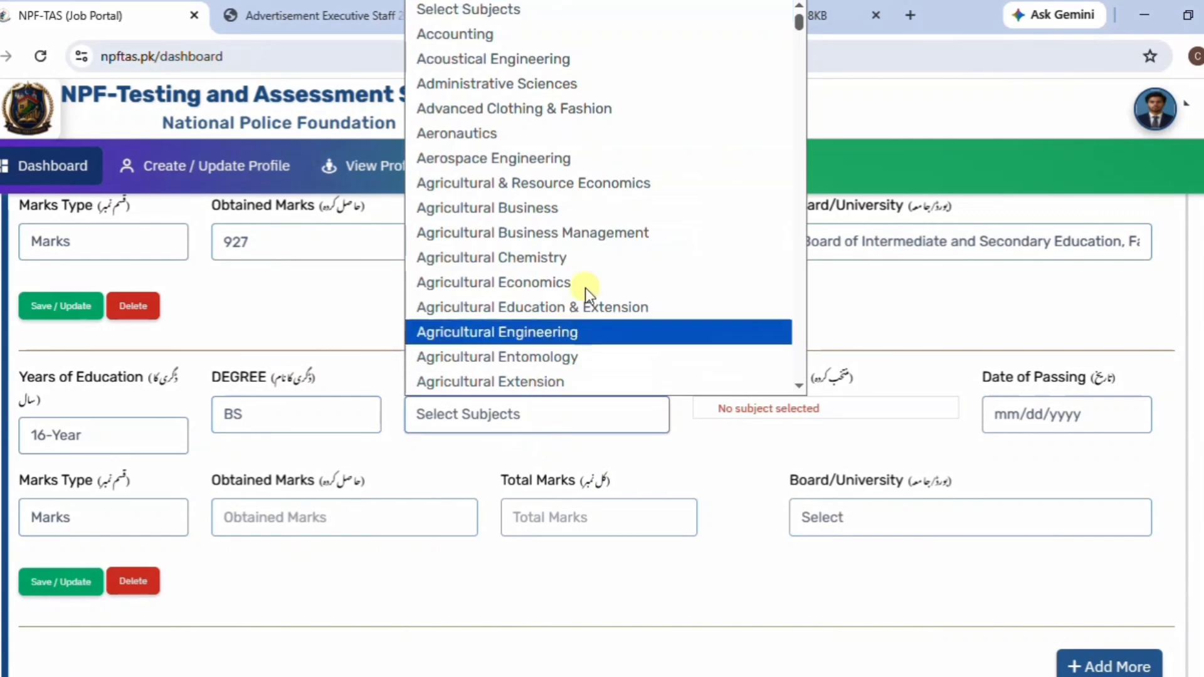
drag(800, 20, 686, 390)
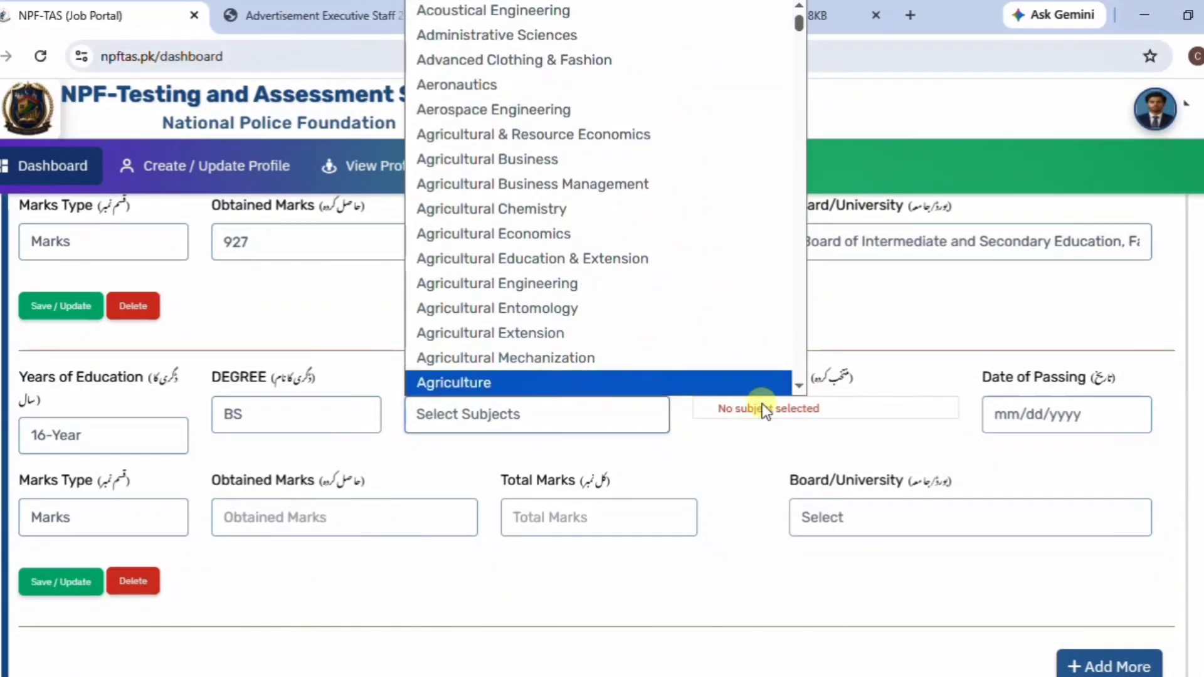
drag(796, 21, 791, 385)
click(527, 386)
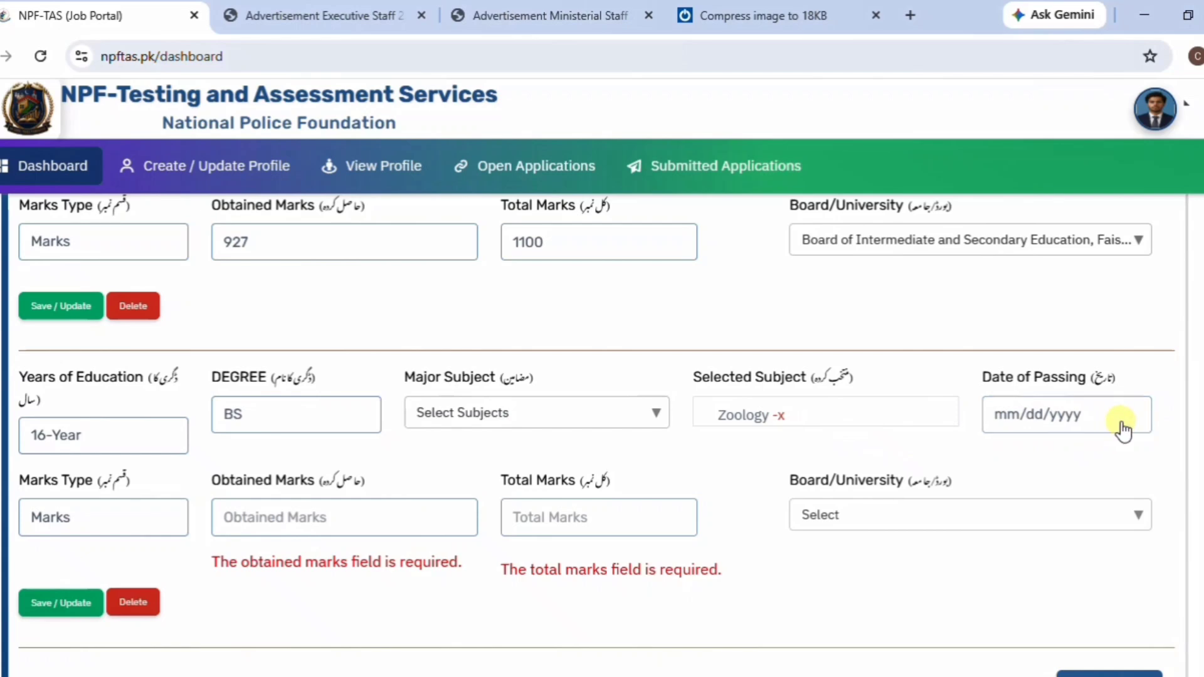
Set the BS Zoology date of passing to 03/16/2026.
click(1127, 428)
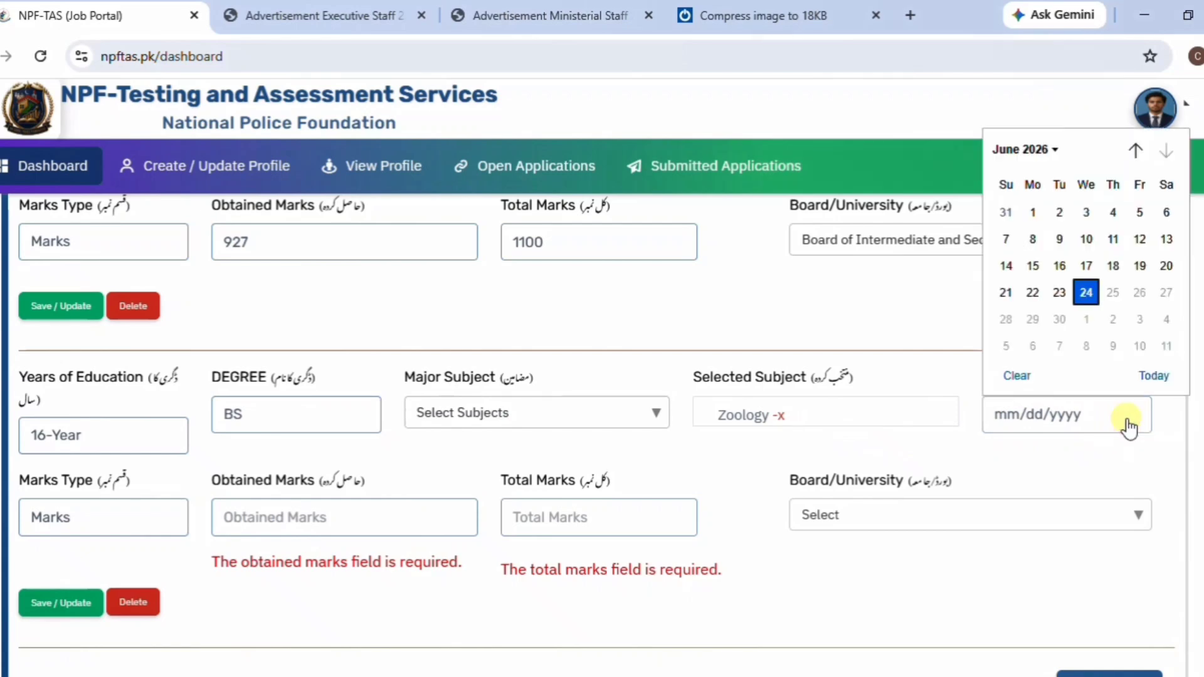
click(1047, 150)
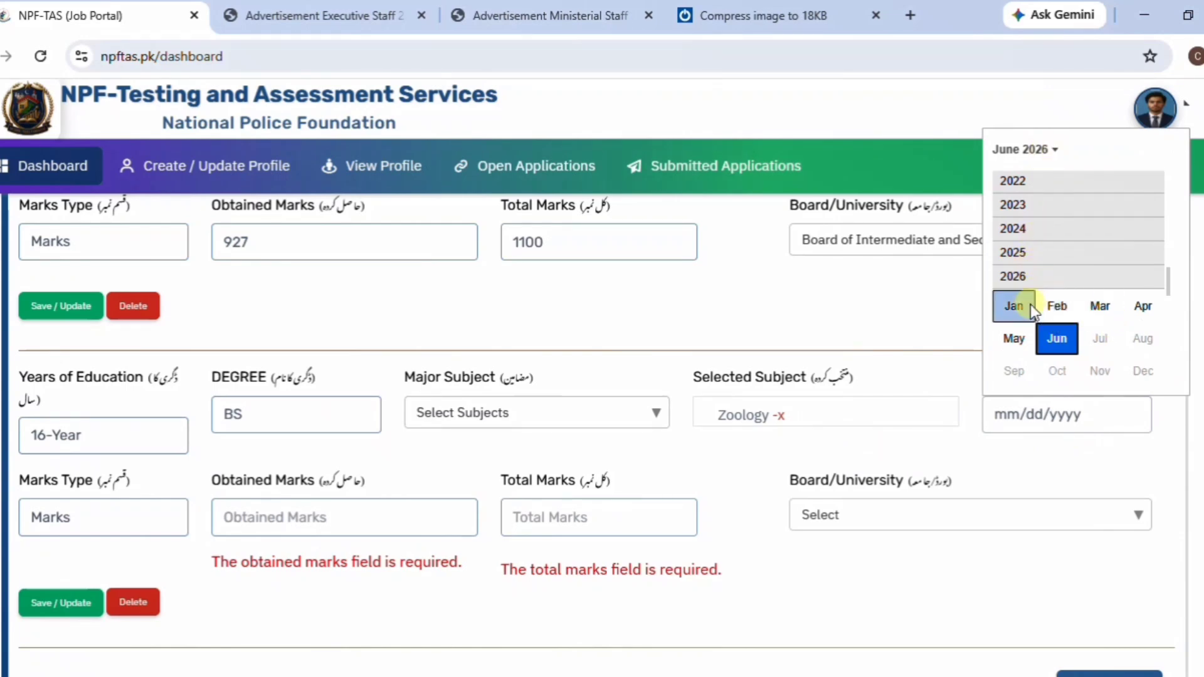
click(1110, 306)
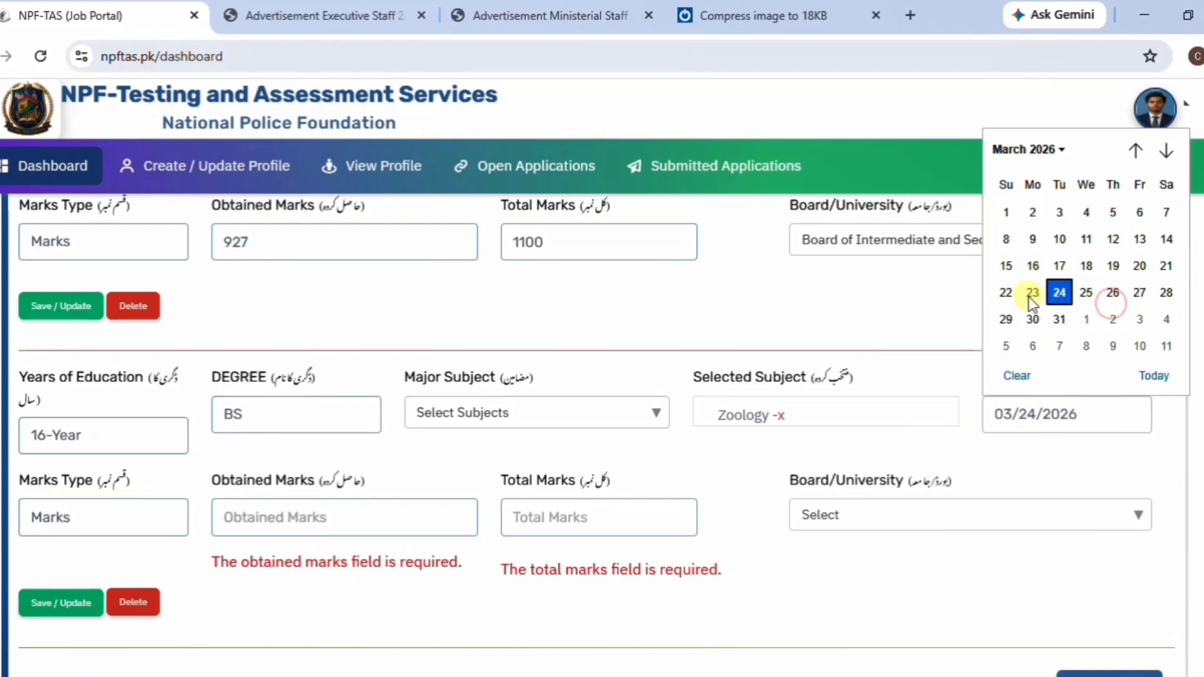
click(1032, 265)
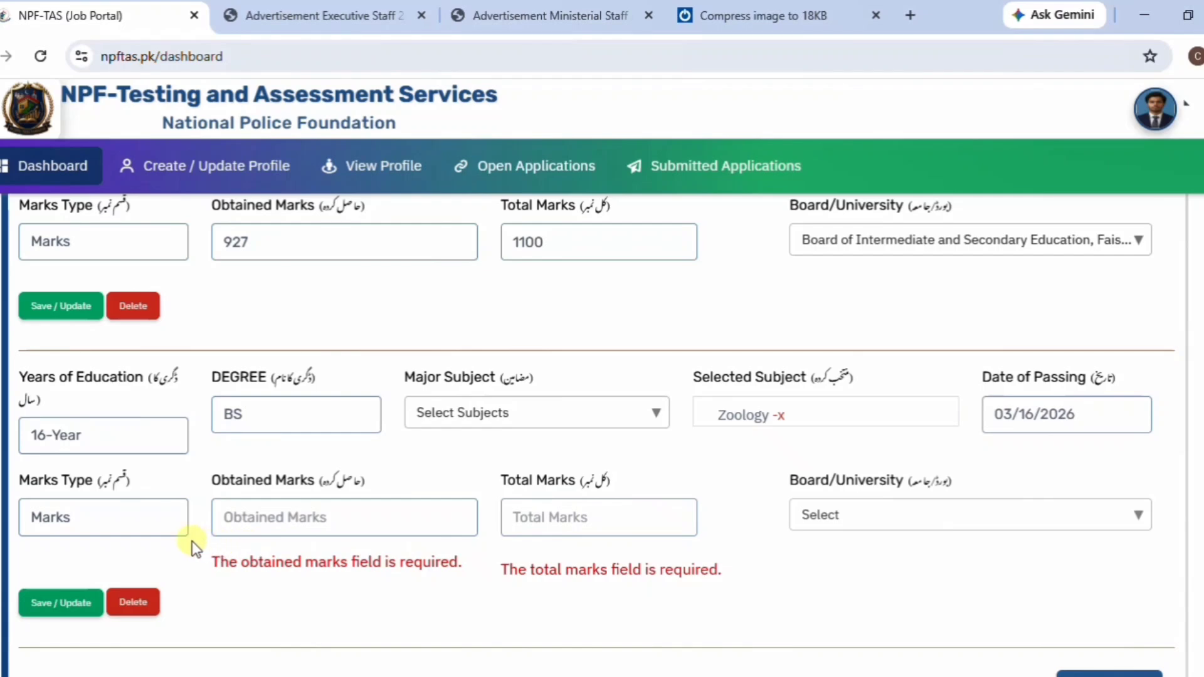
Switch Marks Type to GPA and enter an obtained GPA of 3.81 out of 4.
click(156, 522)
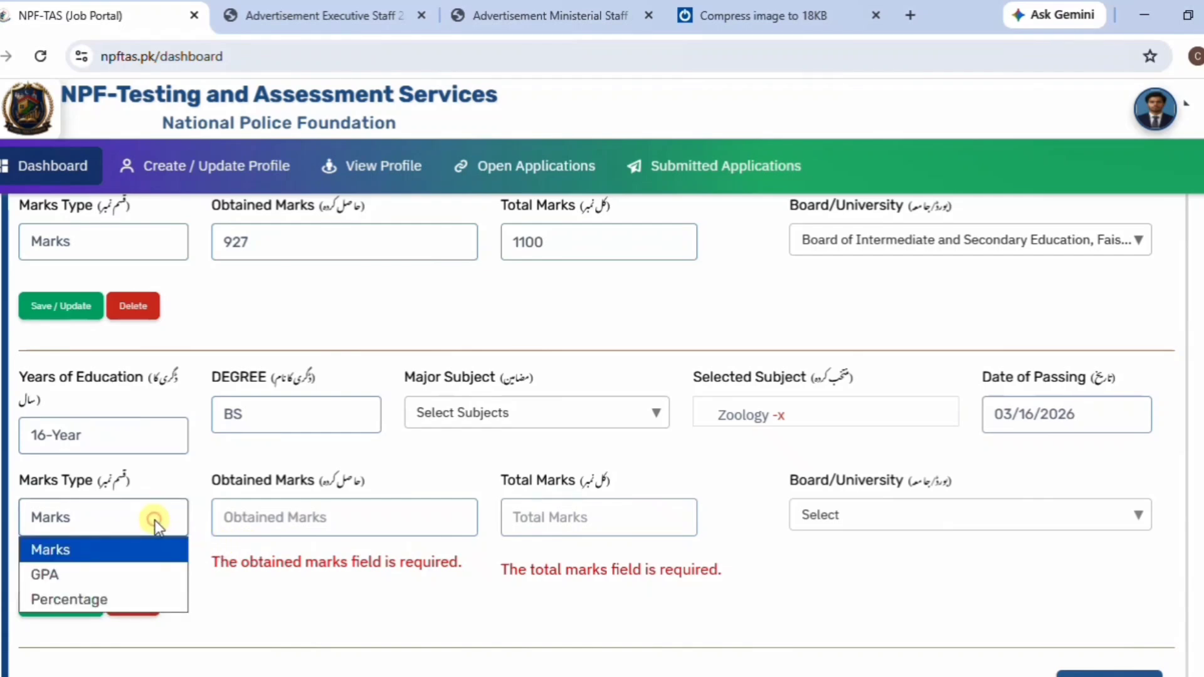
click(110, 573)
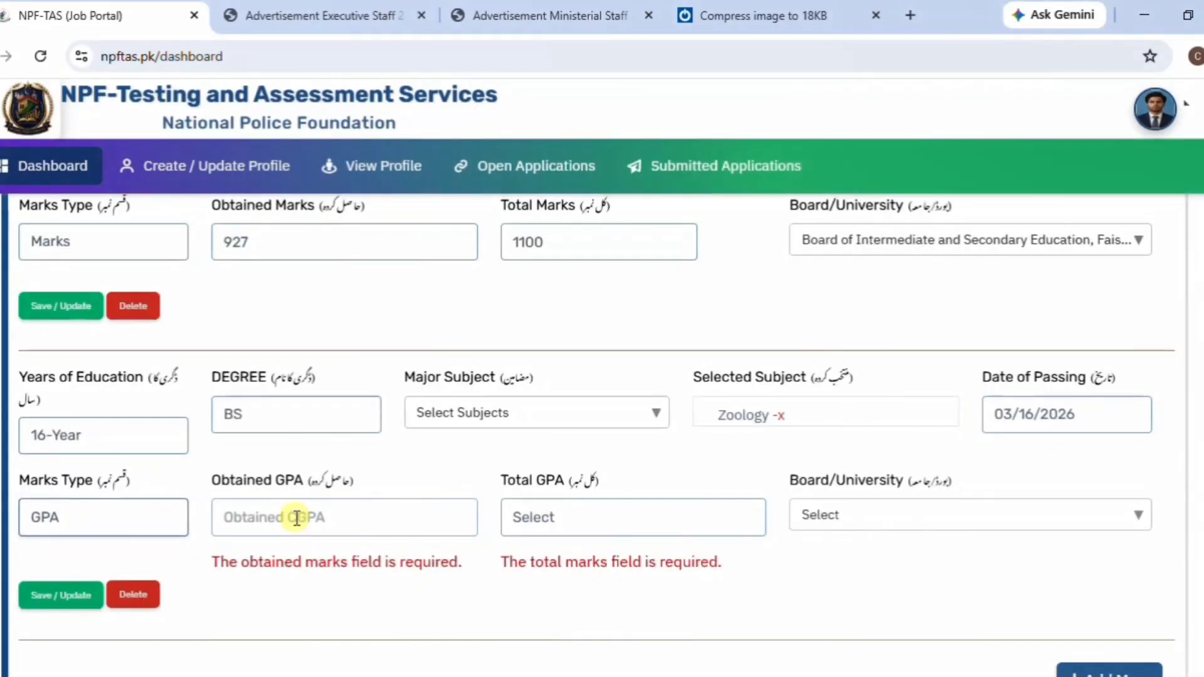
click(295, 518)
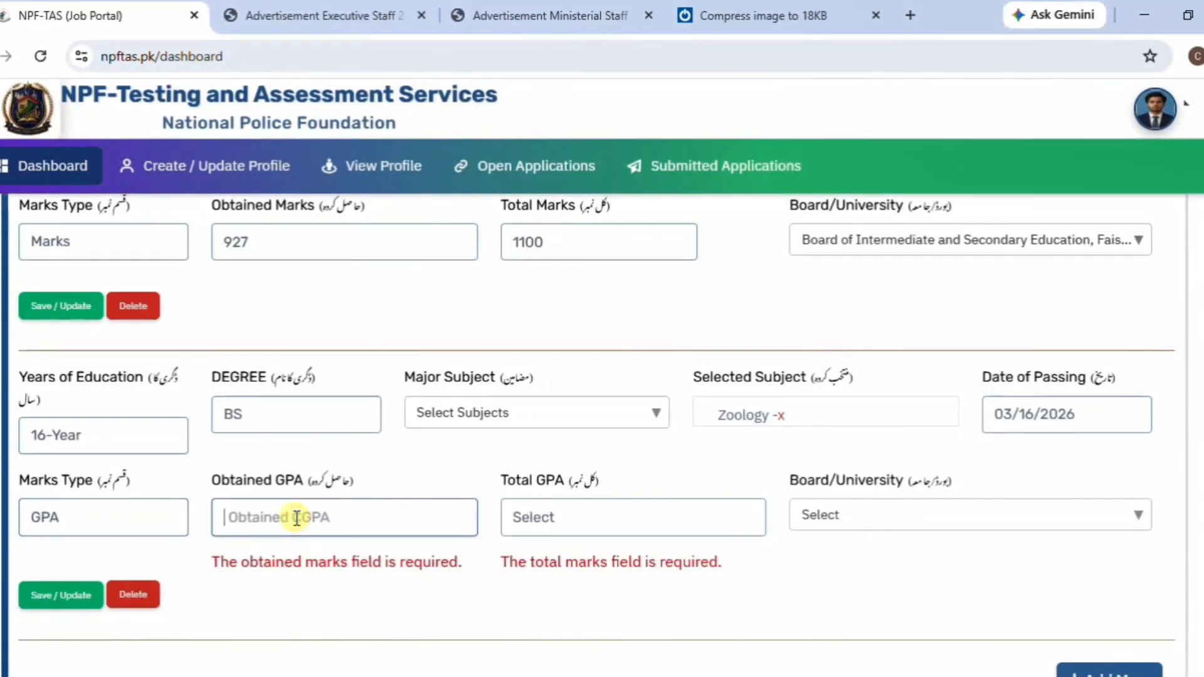
text(3.81)
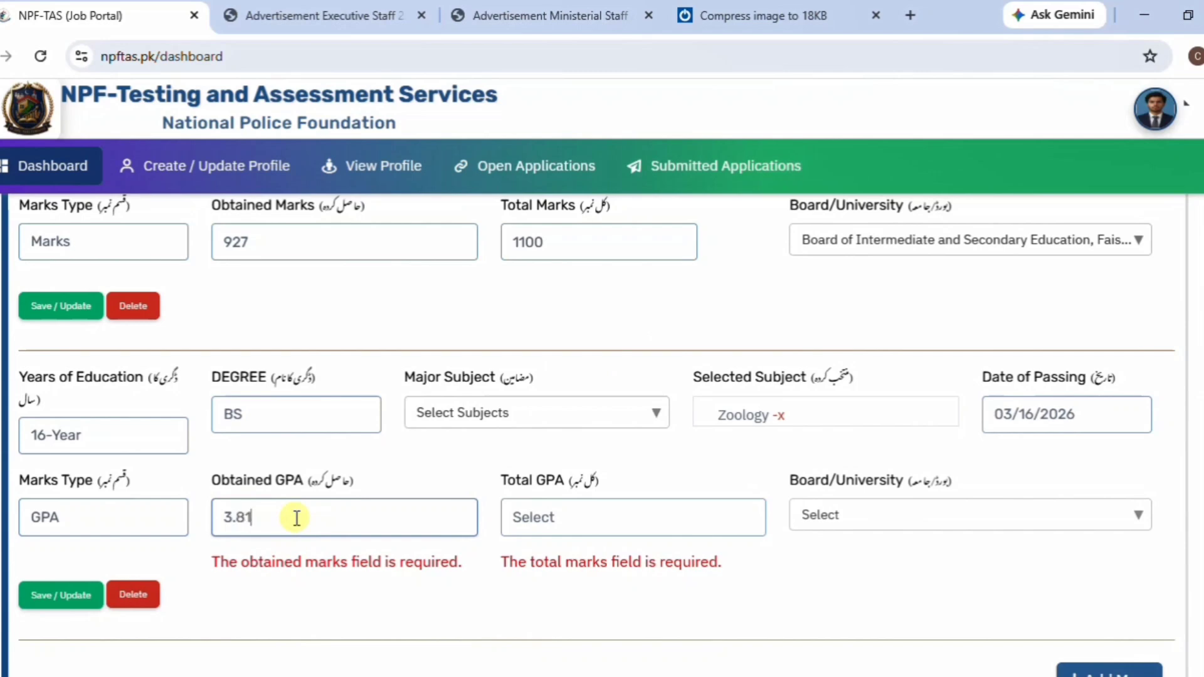
click(548, 524)
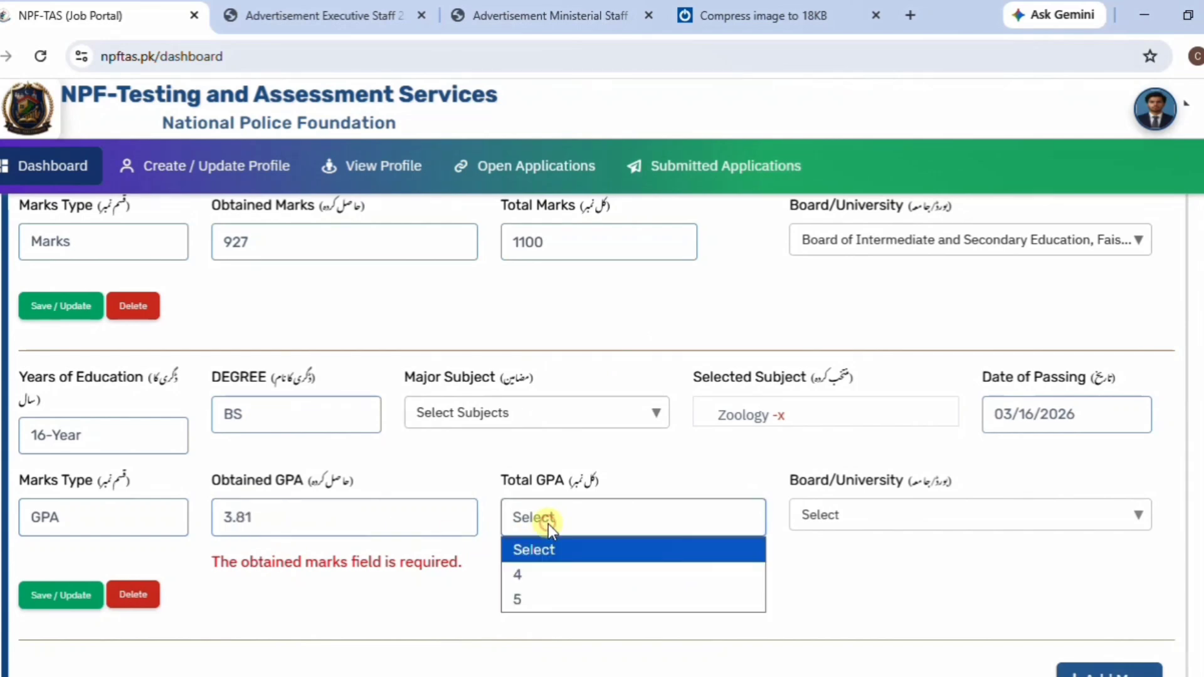
click(543, 574)
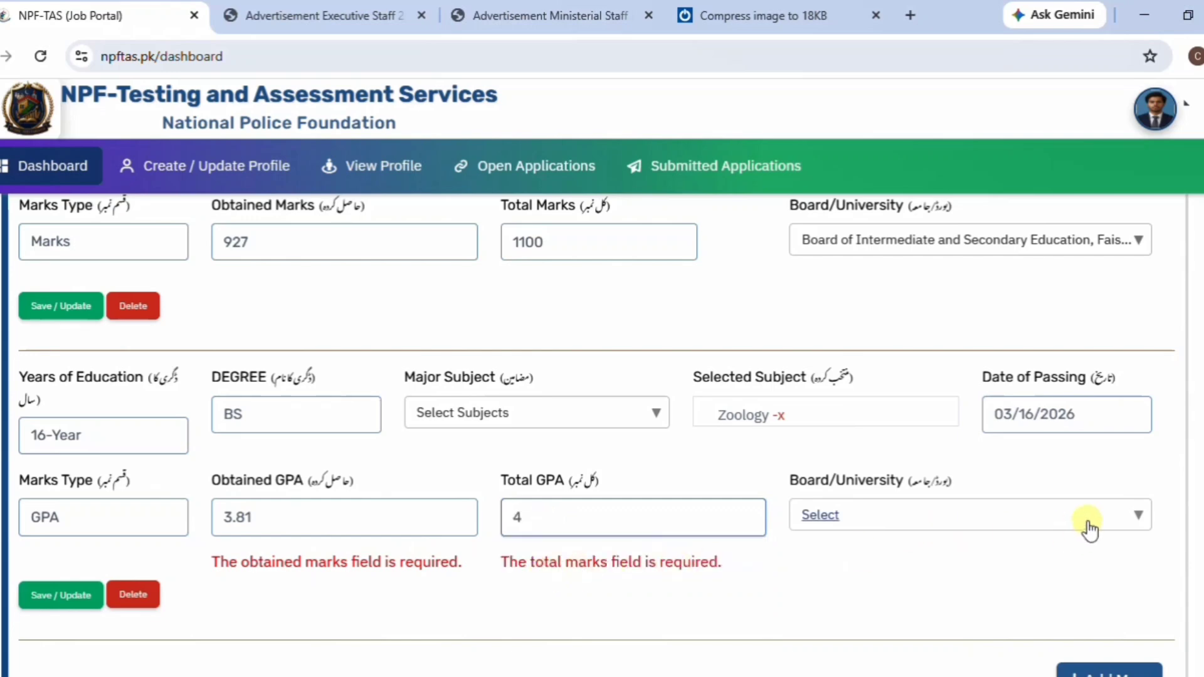
Search 'fai' and choose Government College University Faisalabad Pakistan as the institution.
click(1141, 519)
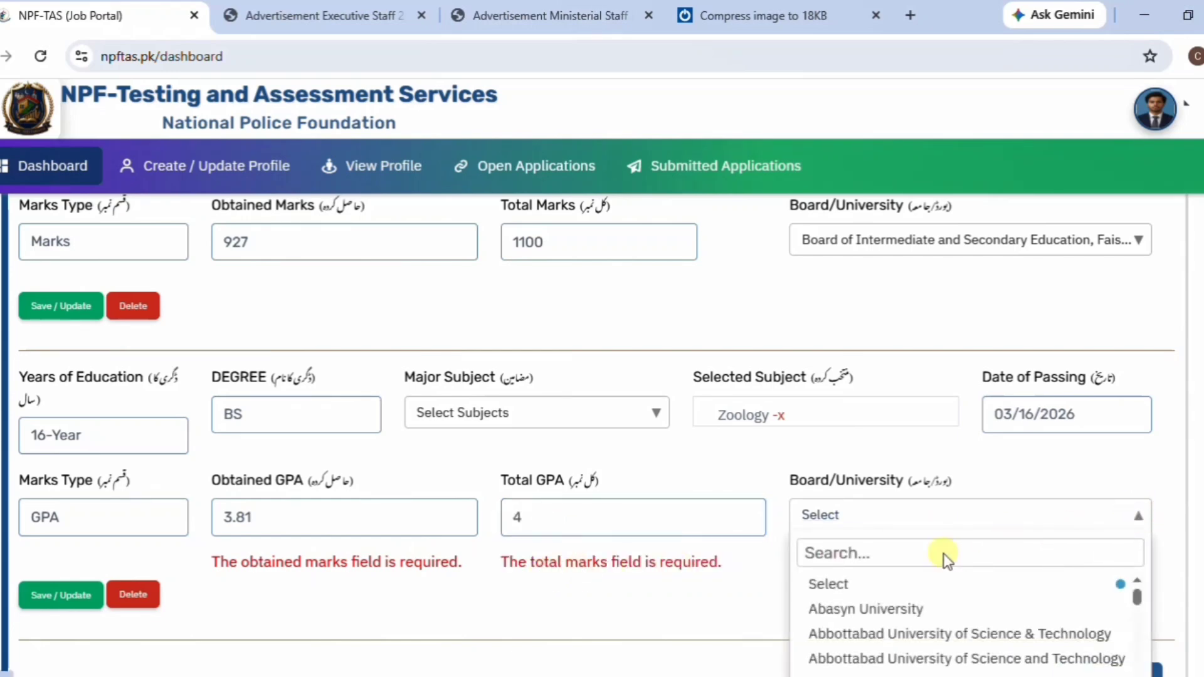
text(fa)
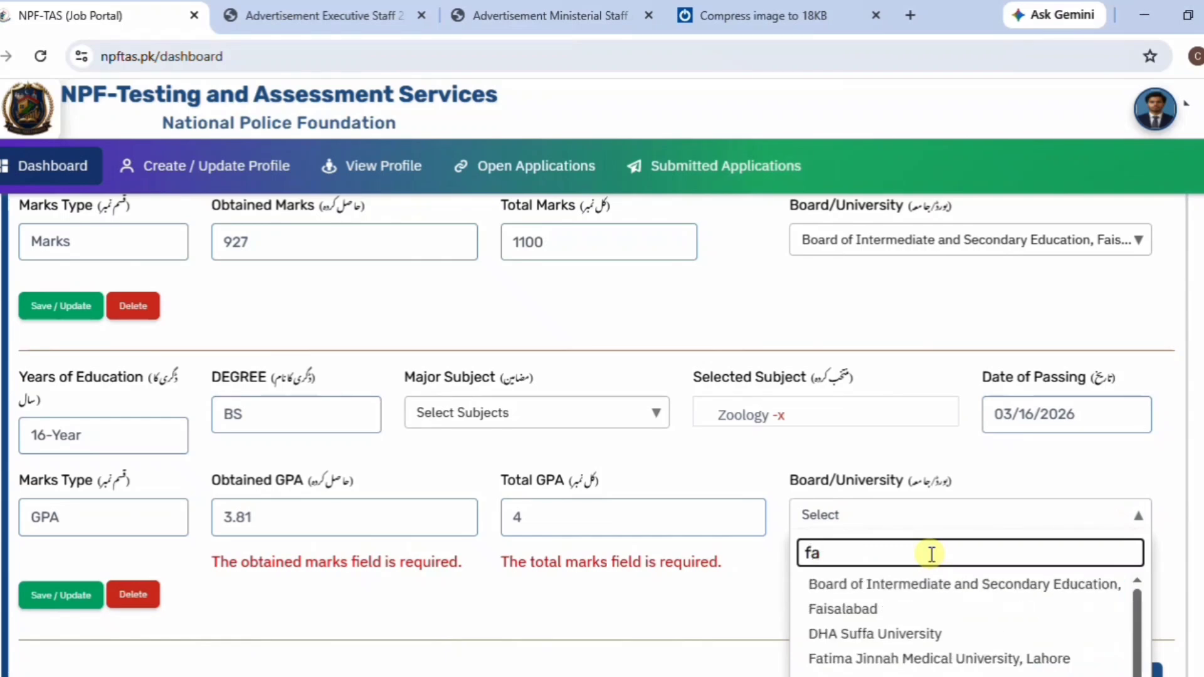
text(is)
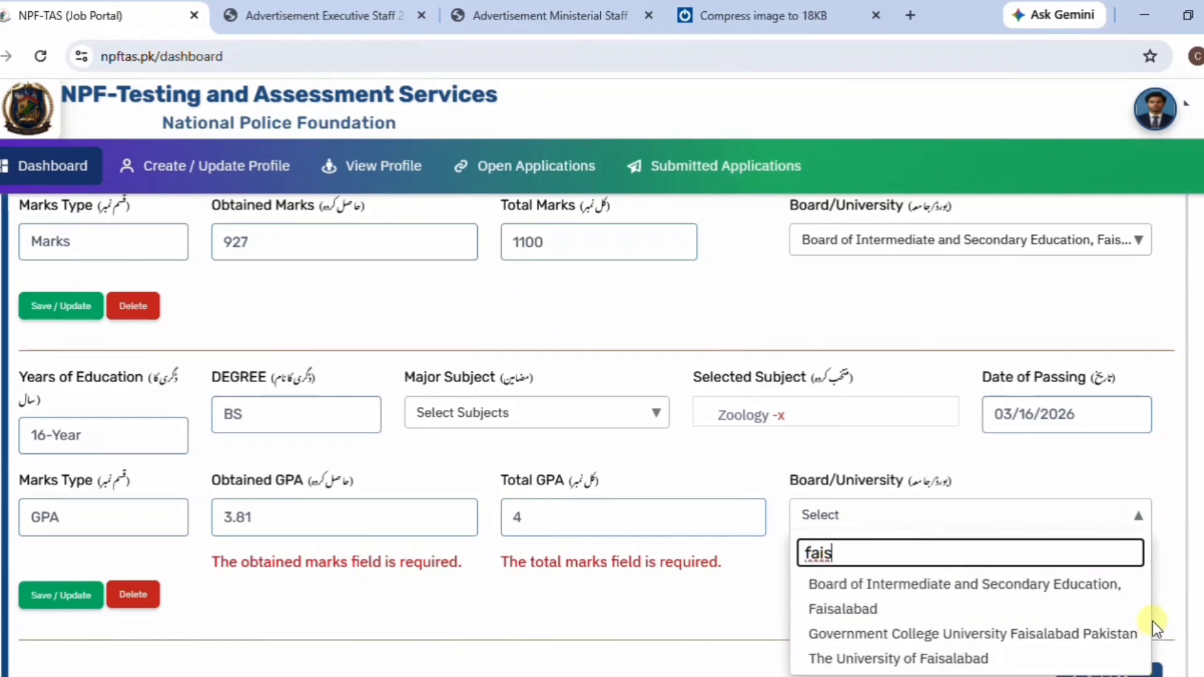
scroll(950, 532, down, 1)
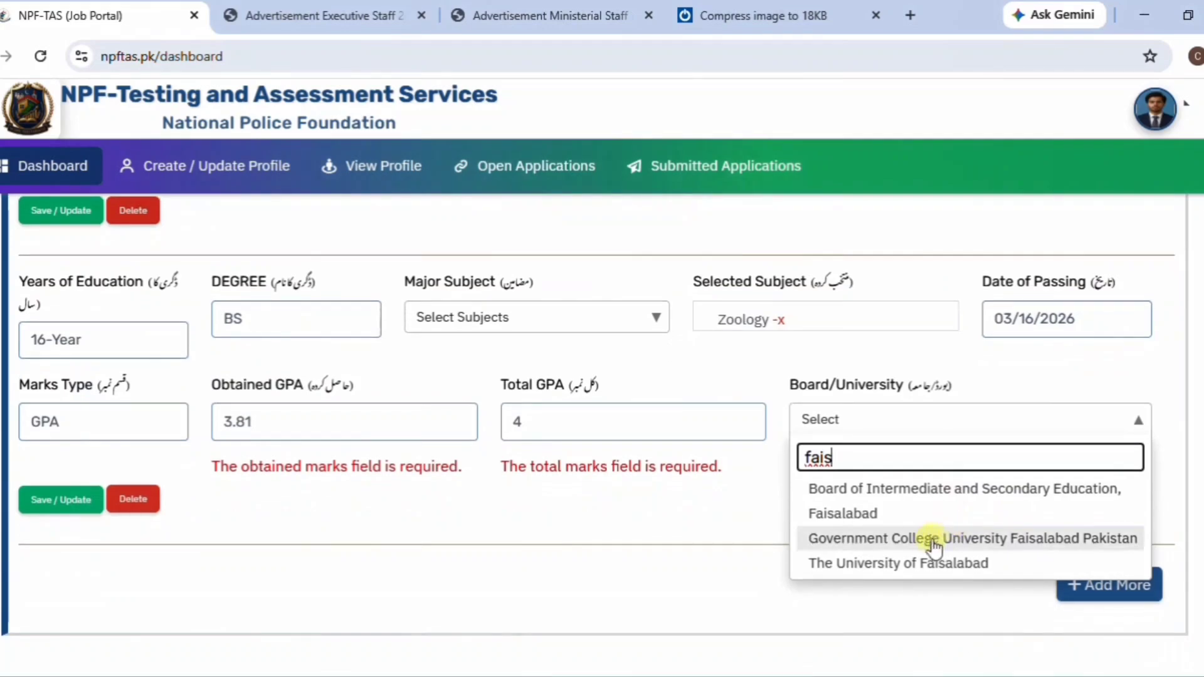
click(927, 539)
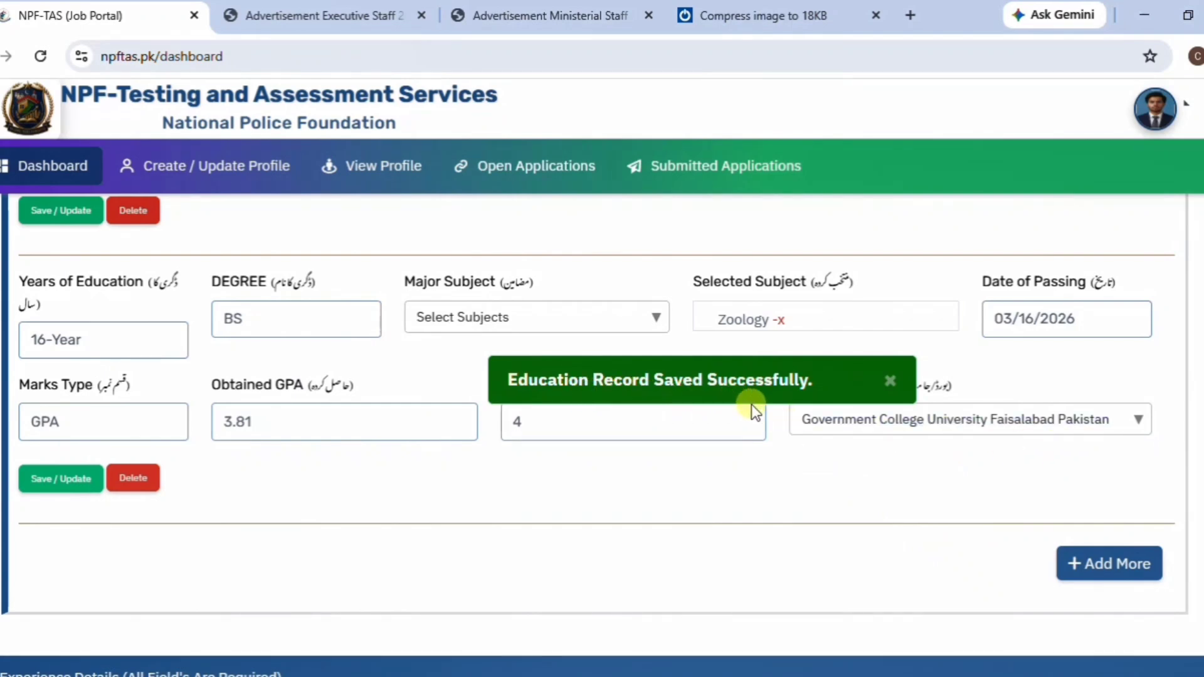
Go through the Experience Details fields (sector, organization, job title), leaving them empty.
scroll(691, 515, down, 2)
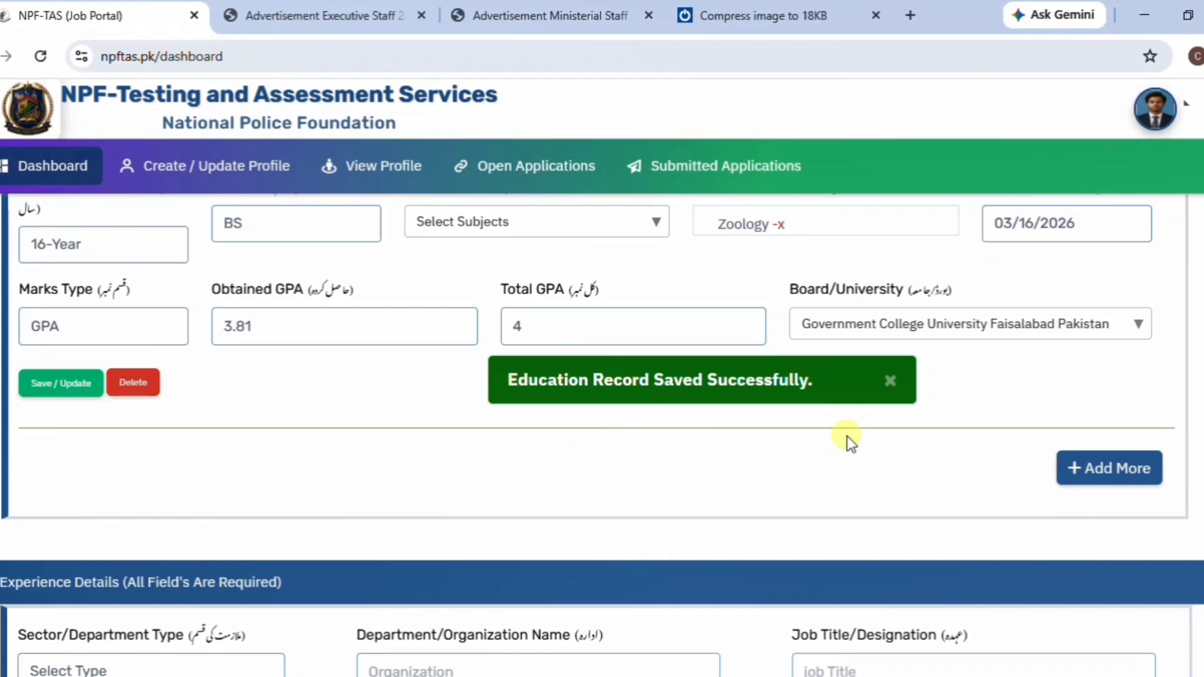
scroll(848, 439, down, 3)
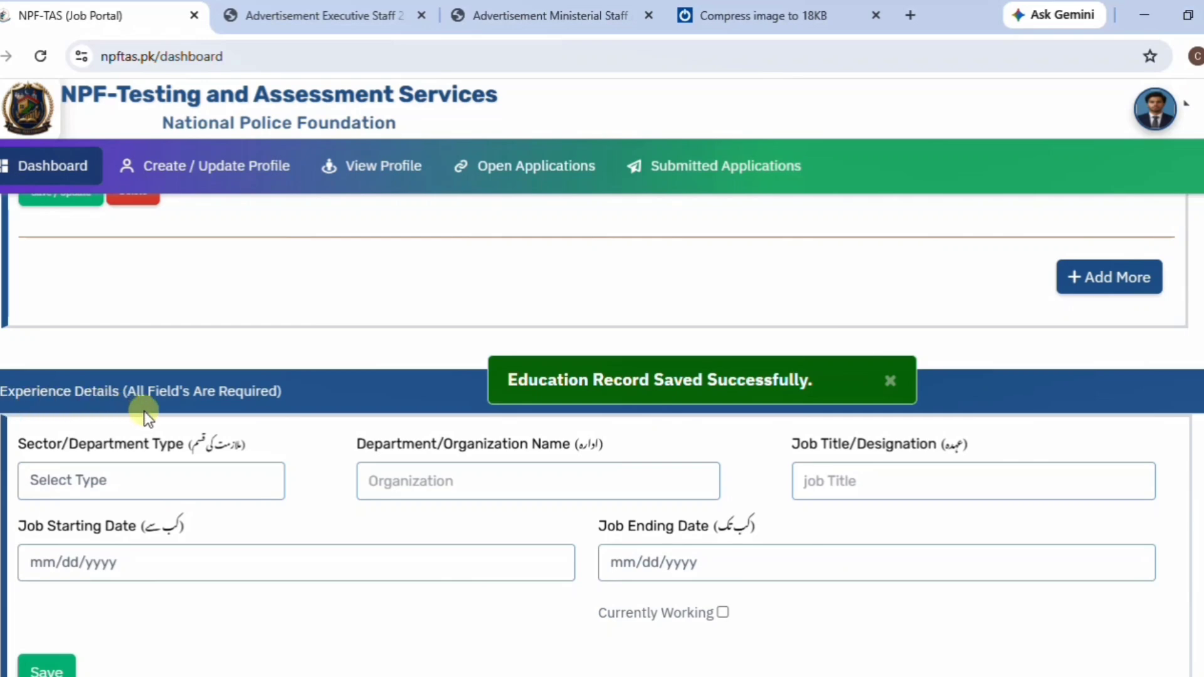
click(85, 483)
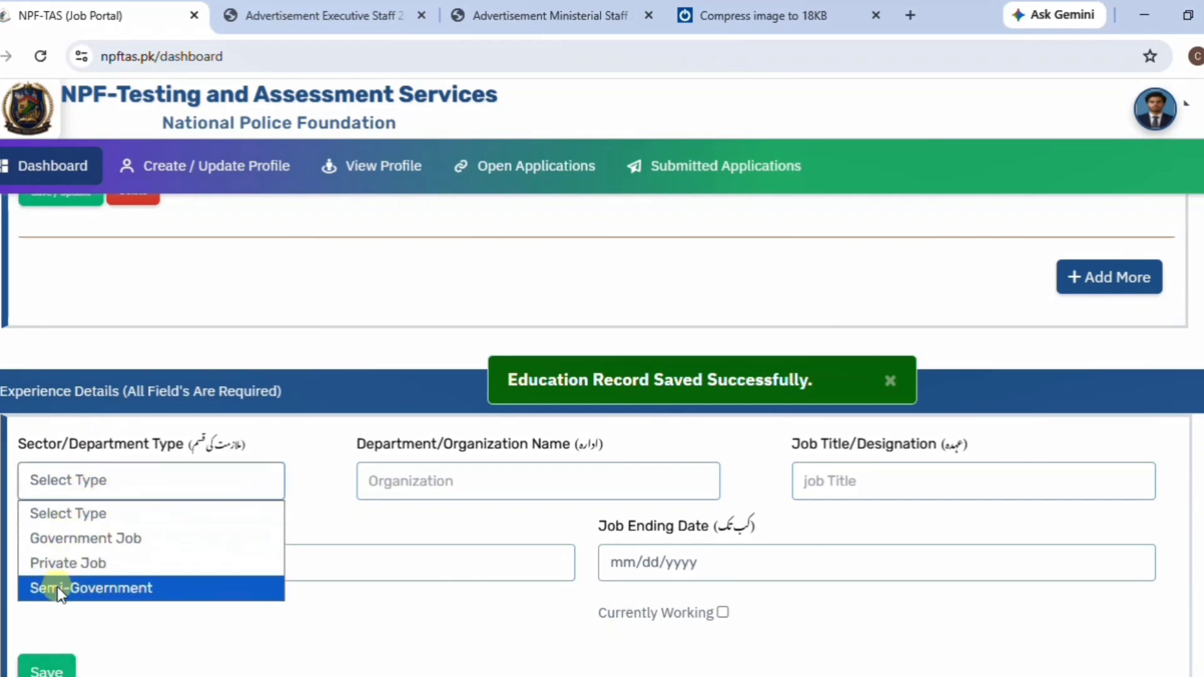
click(607, 484)
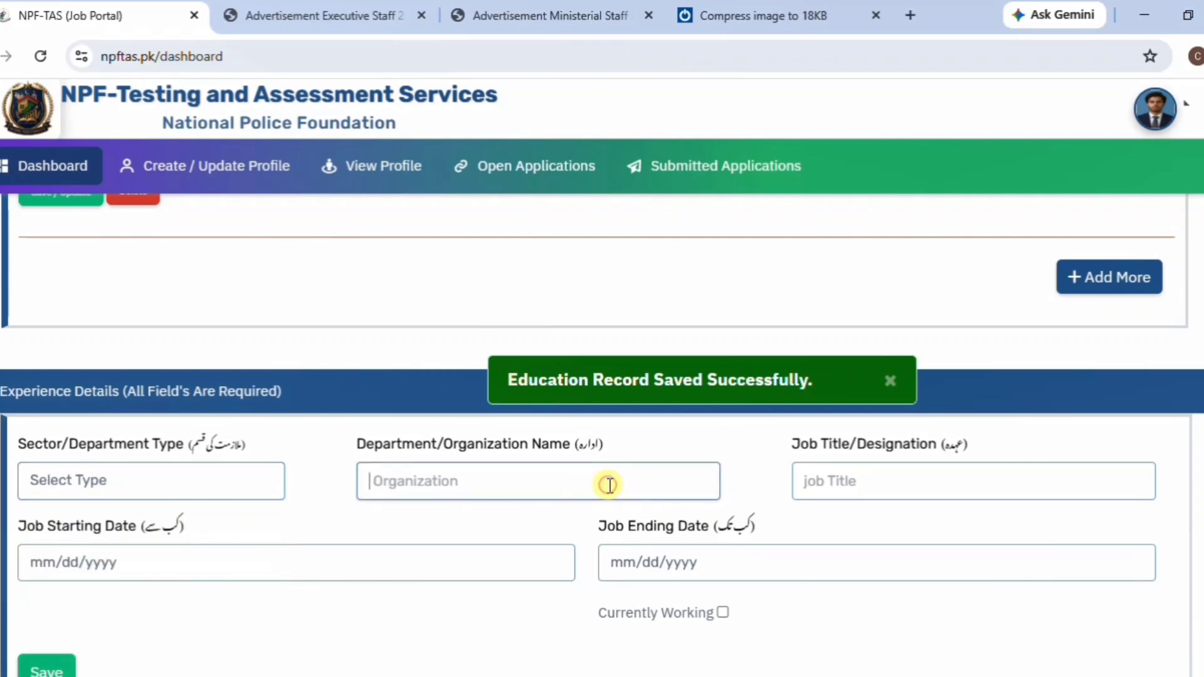
click(831, 477)
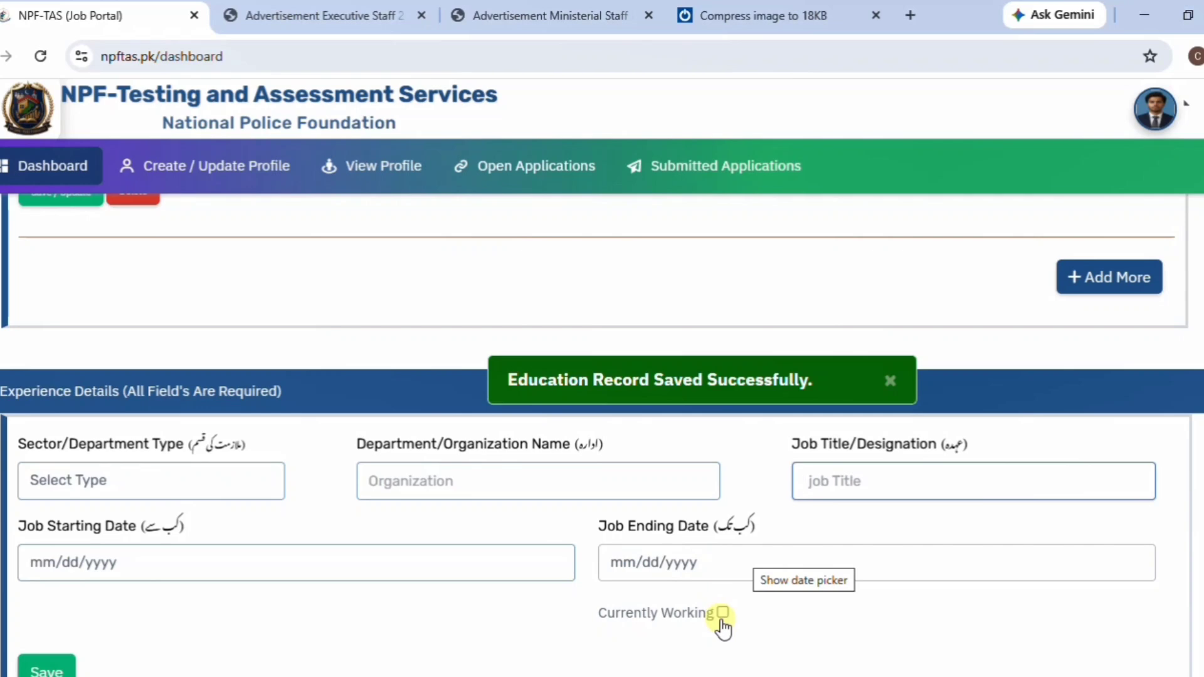
Save the blank Experience Details and go to the Open Applications page.
scroll(722, 621, down, 2)
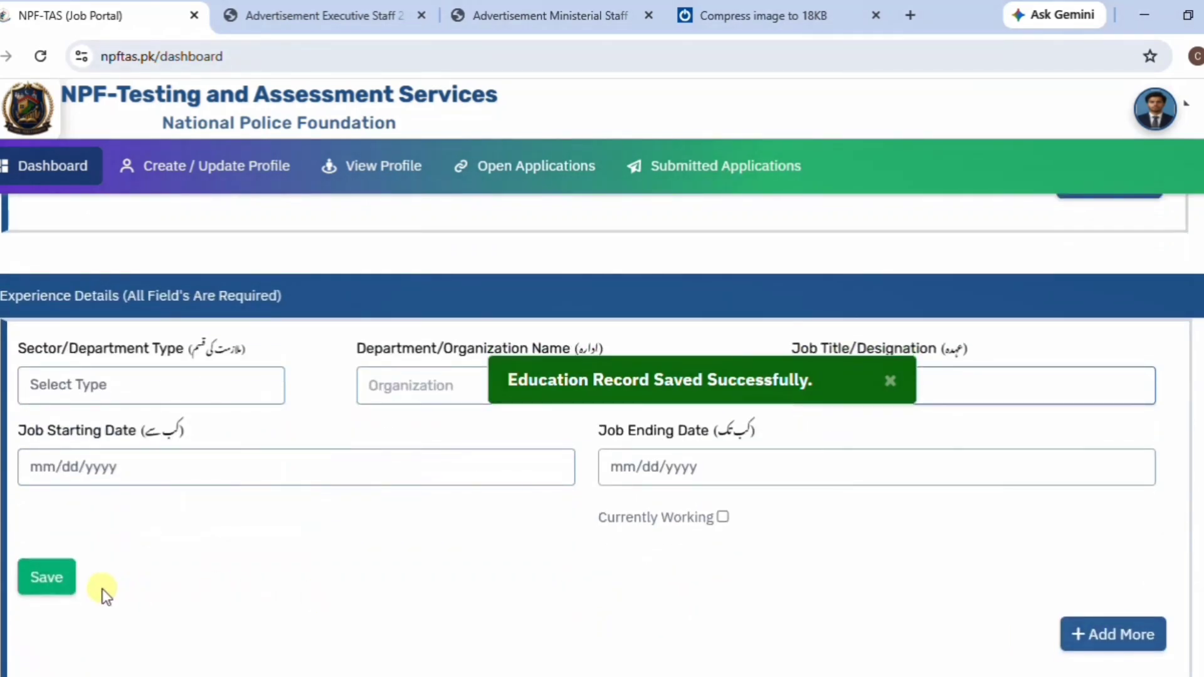
click(52, 594)
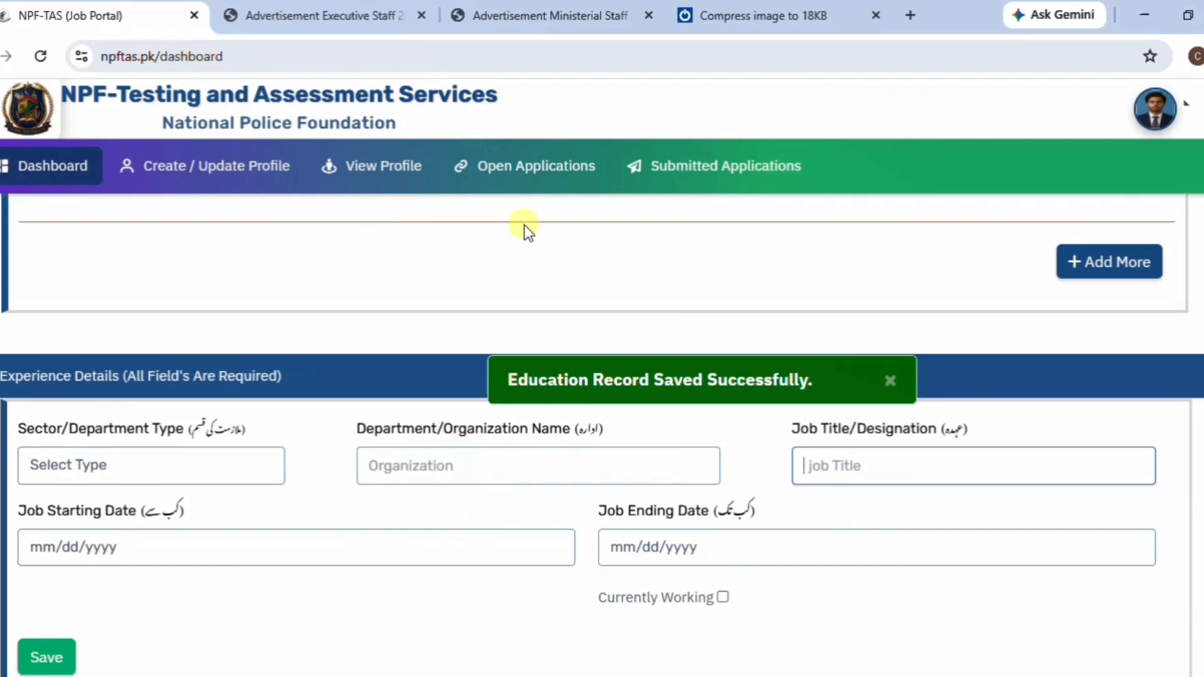
click(527, 175)
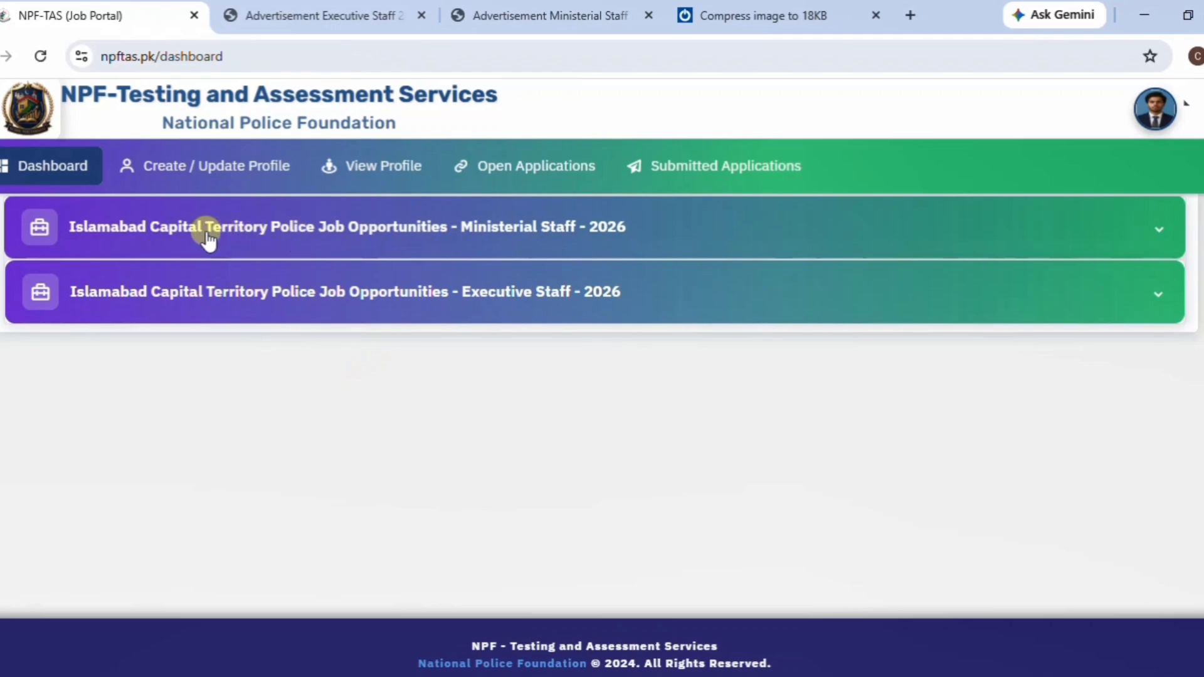
Expand the Executive Staff - 2026 posts and start the ASI (BS-11) General Cadre application.
click(550, 308)
scroll(546, 309, down, 5)
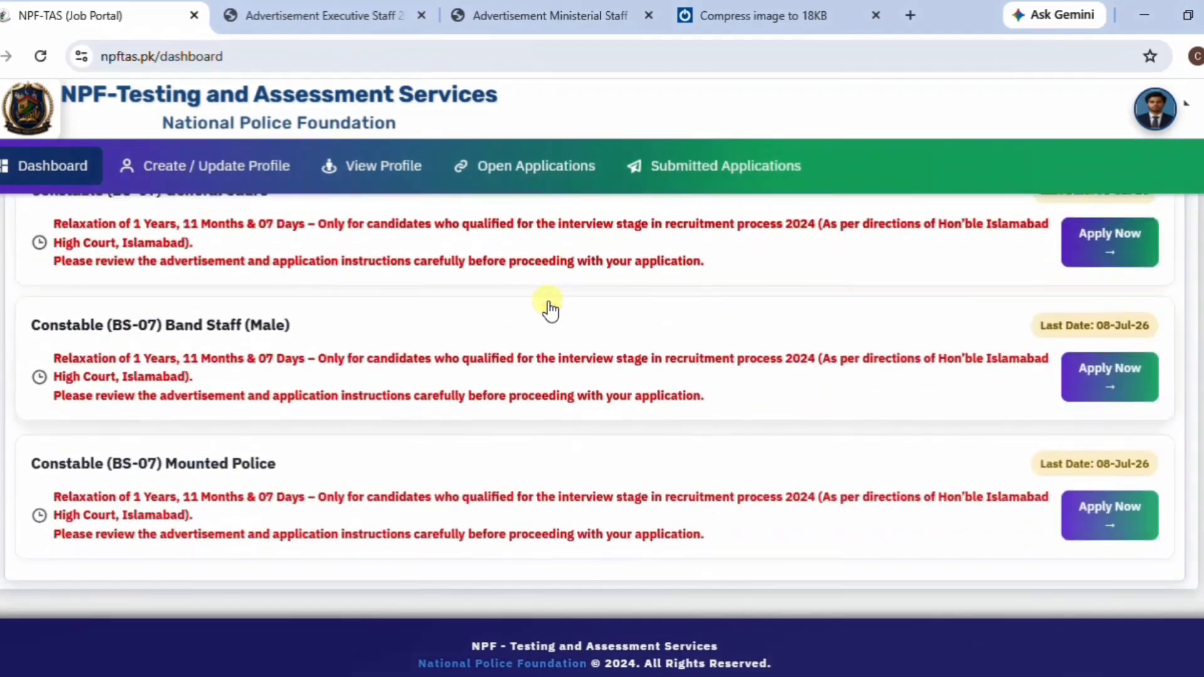
scroll(962, 355, down, 1)
scroll(959, 346, up, 4)
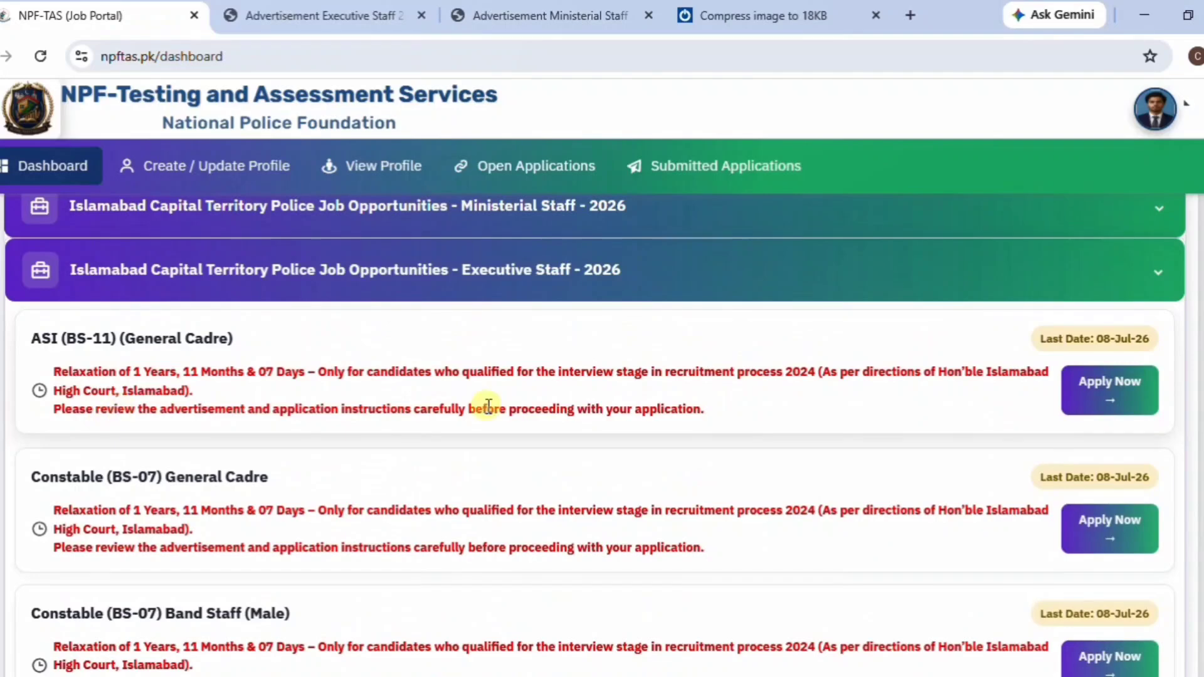
scroll(488, 406, down, 2)
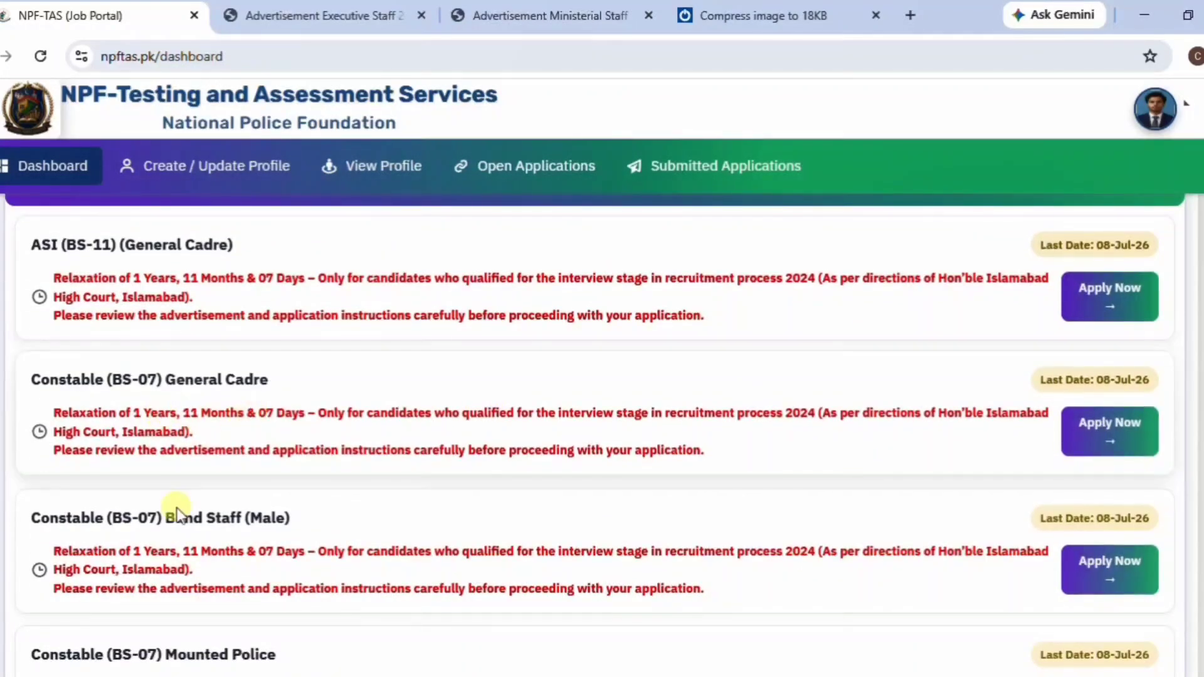
scroll(168, 527, down, 2)
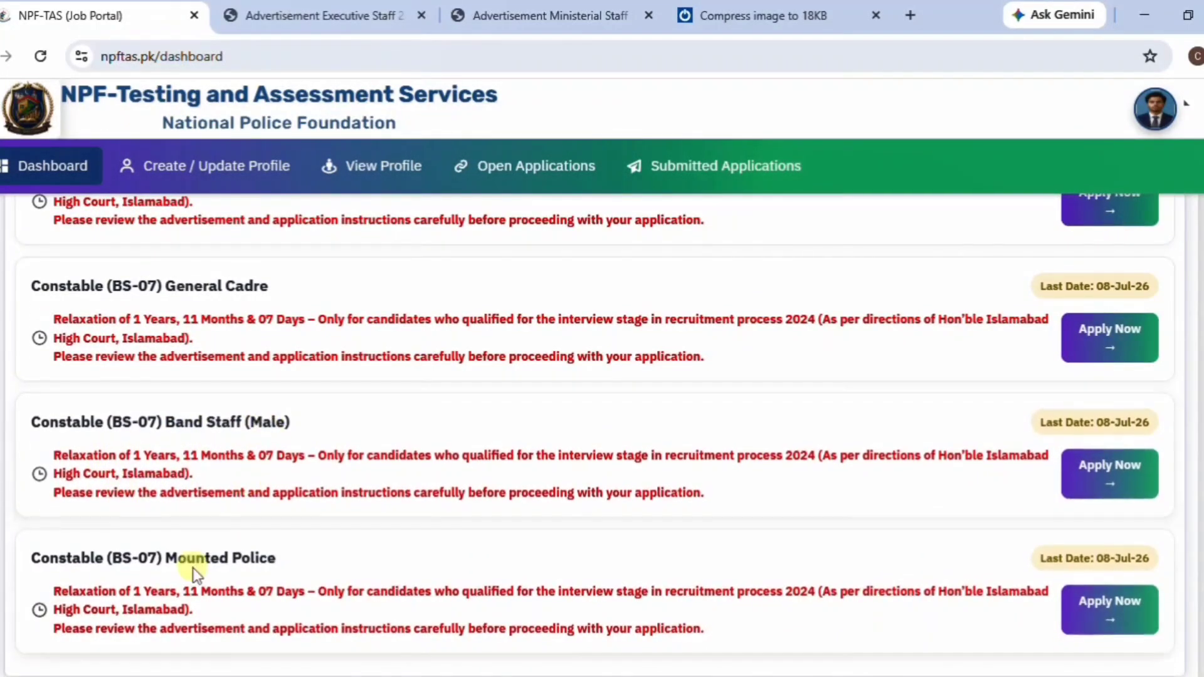
scroll(669, 529, up, 3)
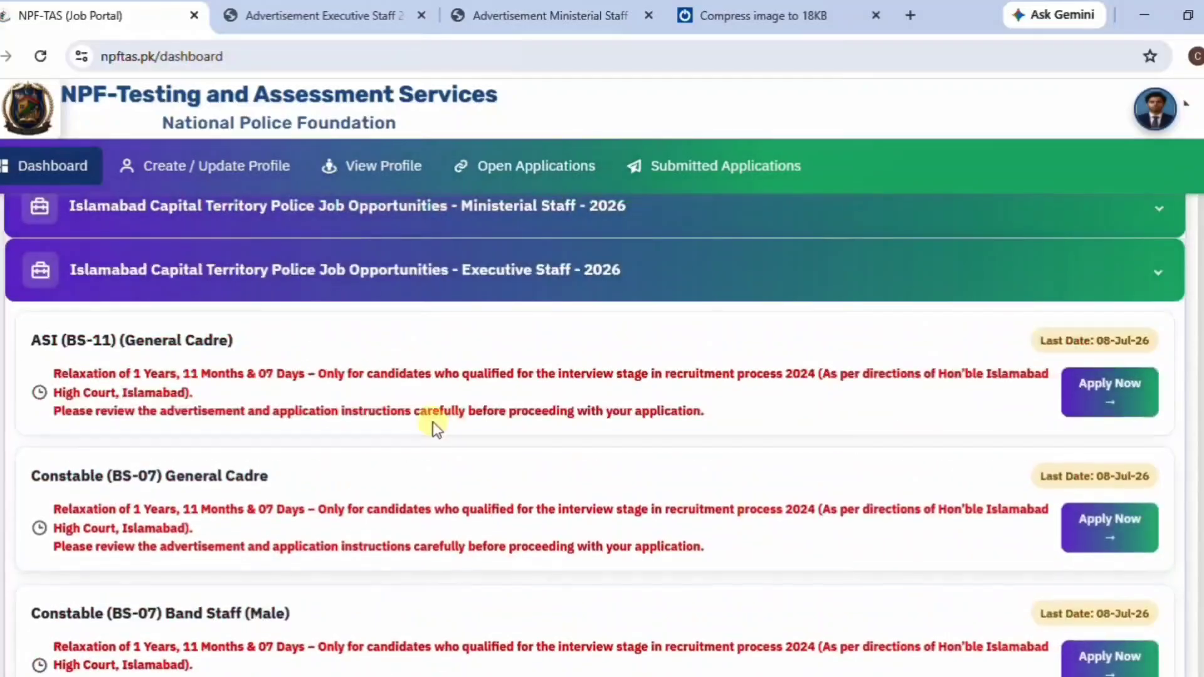
click(1098, 396)
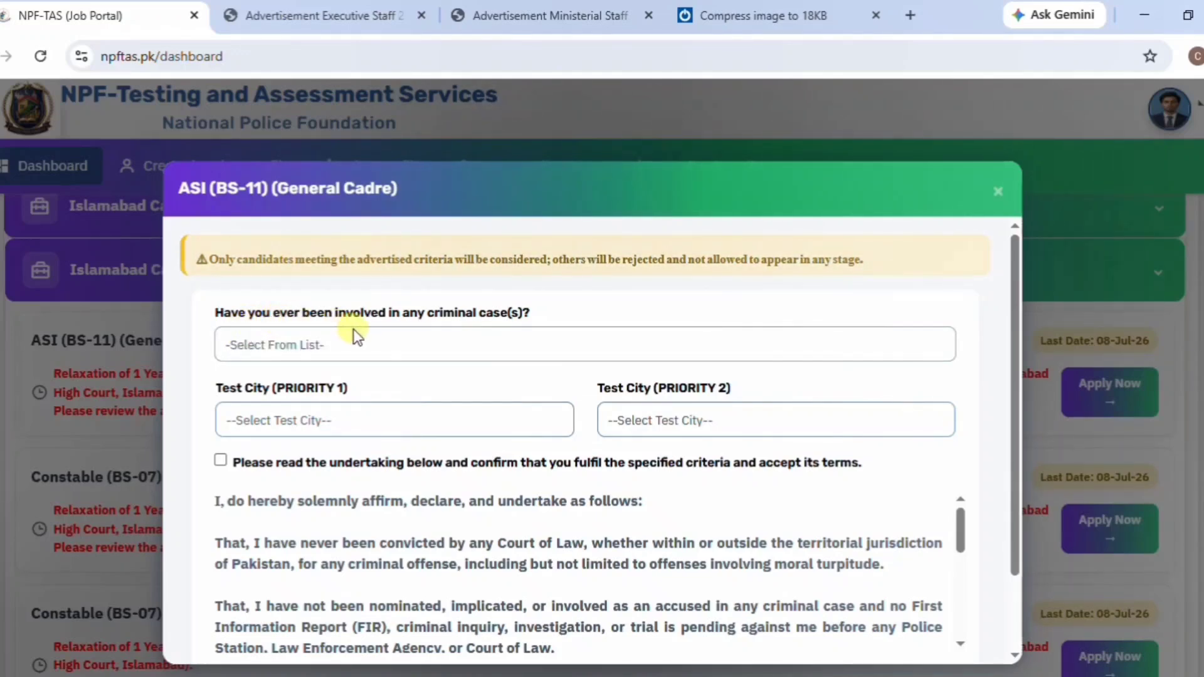
Answer Not Applicable to the criminal-case question and choose test cities Faisalabad and Lahore.
click(391, 349)
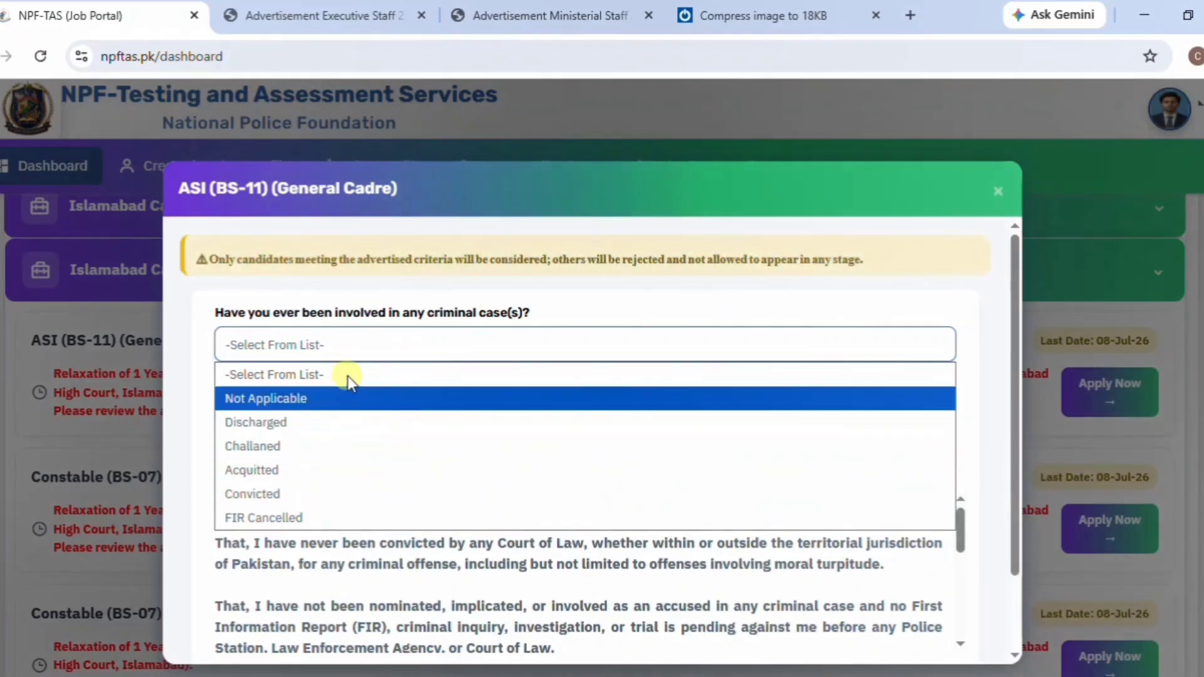
click(322, 401)
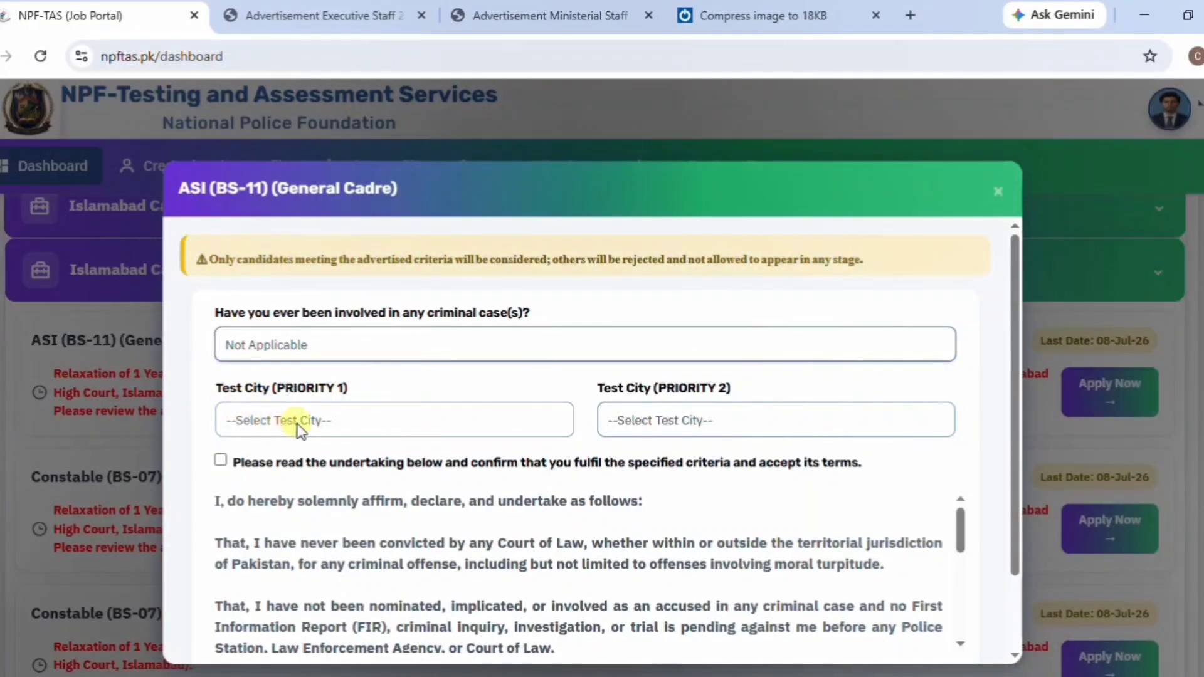
click(351, 425)
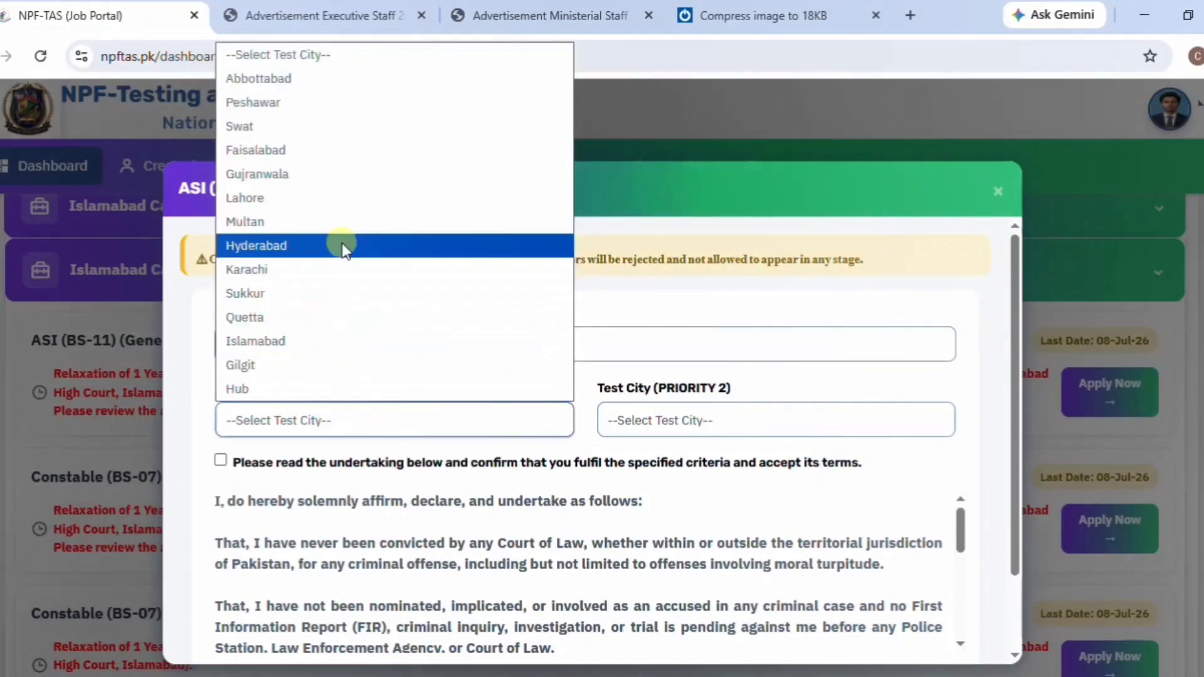
click(346, 151)
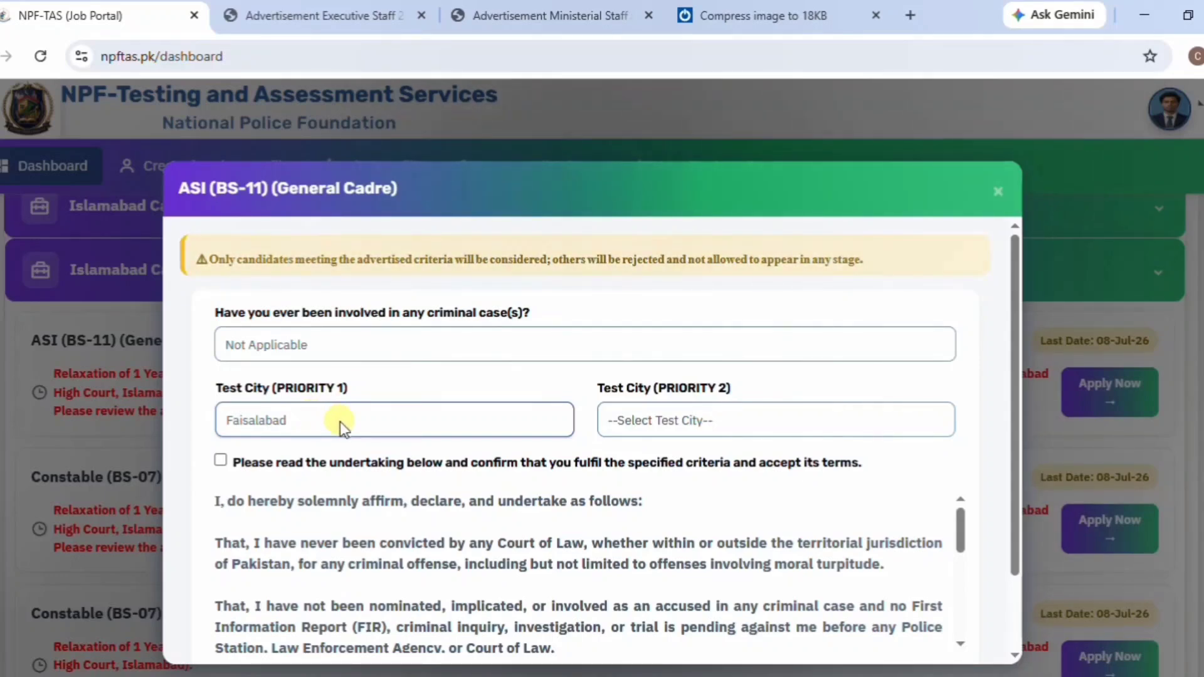
click(675, 431)
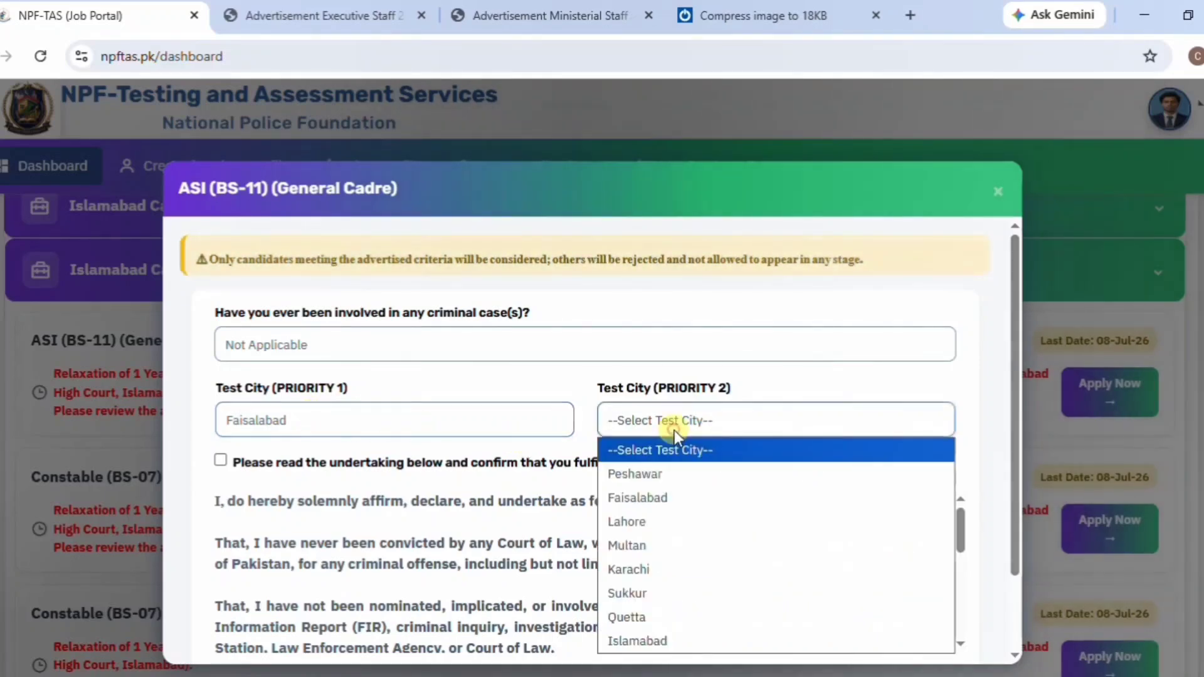
click(653, 519)
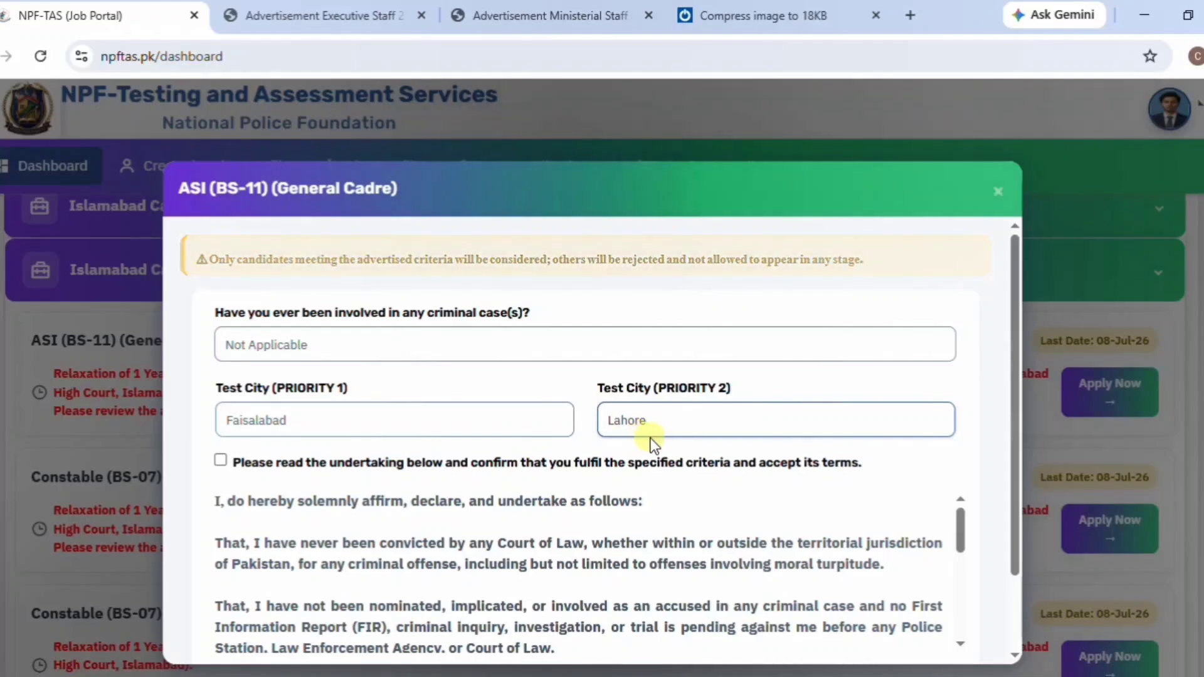
Accept the eligibility undertaking and submit the ASI application.
click(221, 461)
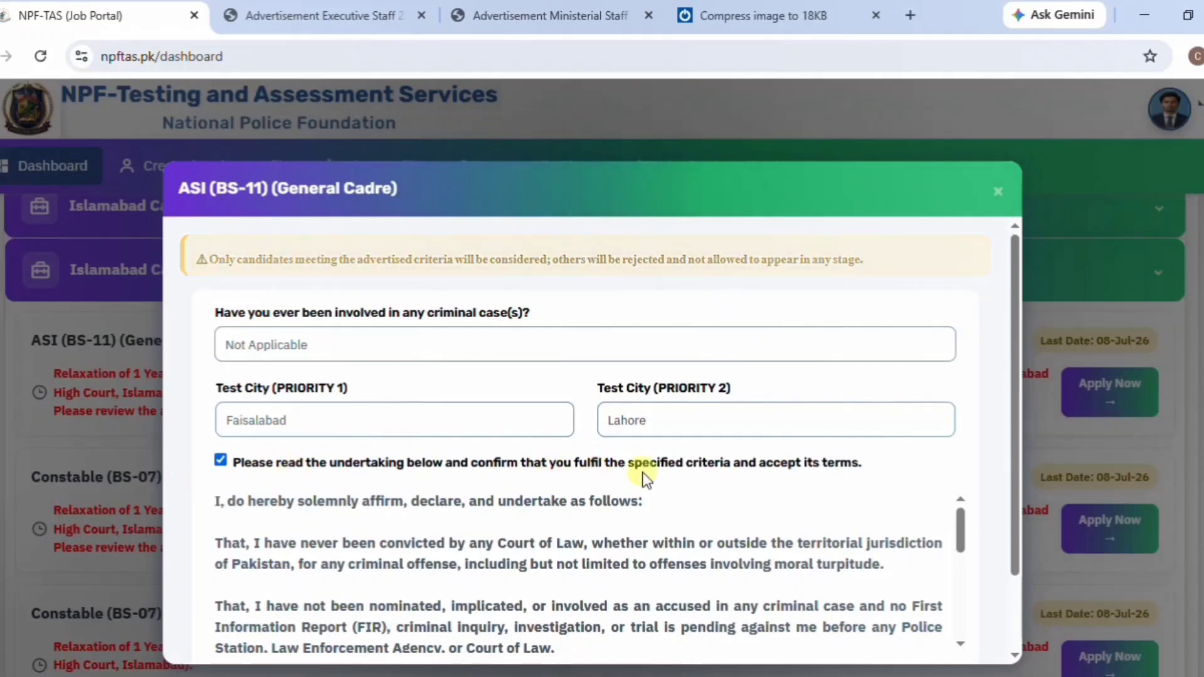
drag(955, 536, 954, 639)
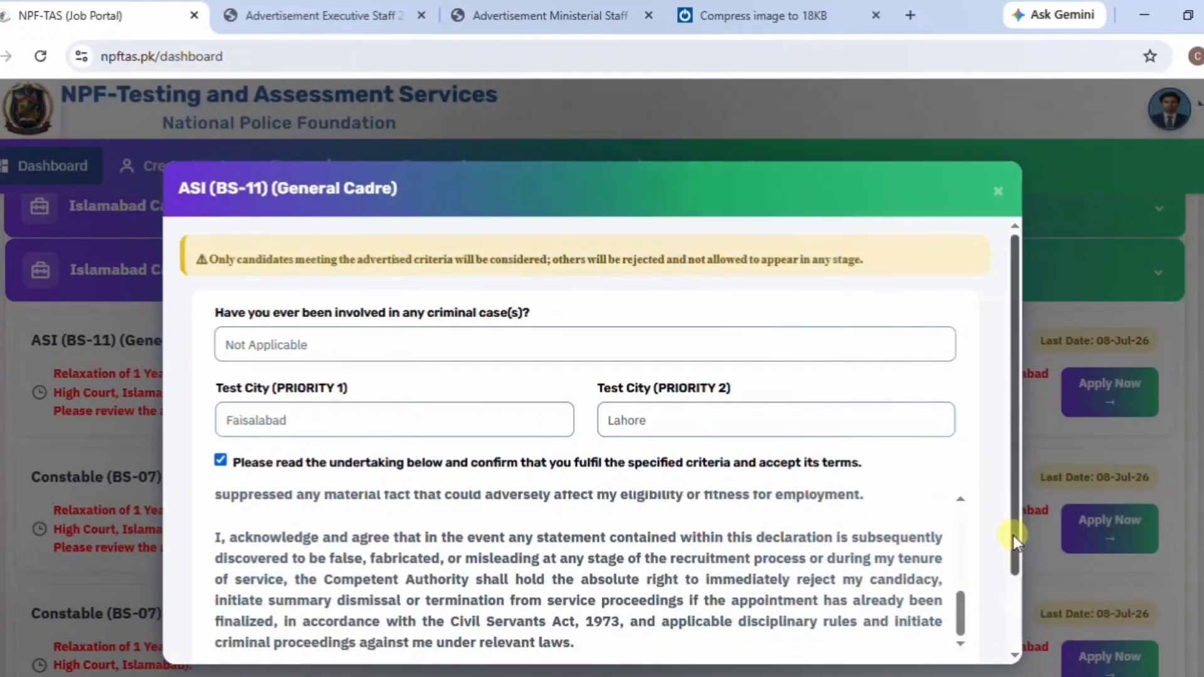
drag(1013, 535, 1016, 606)
click(924, 604)
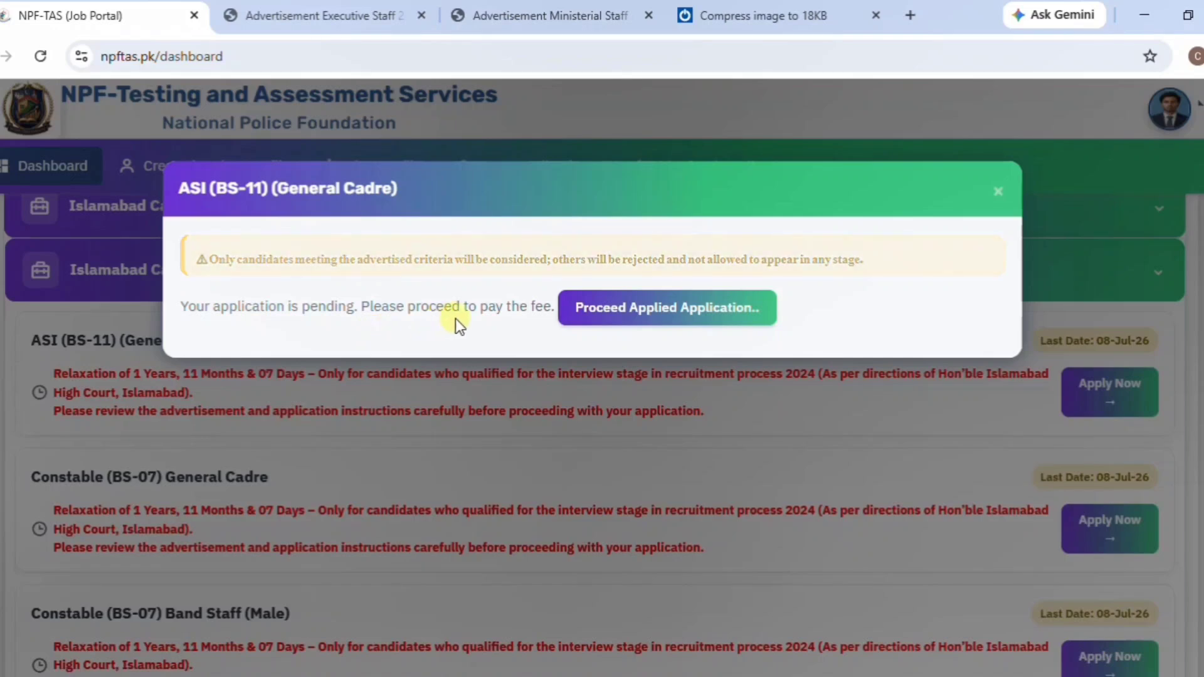
Proceed to the ASI (BS-11) fee challan and scroll down through it.
click(633, 321)
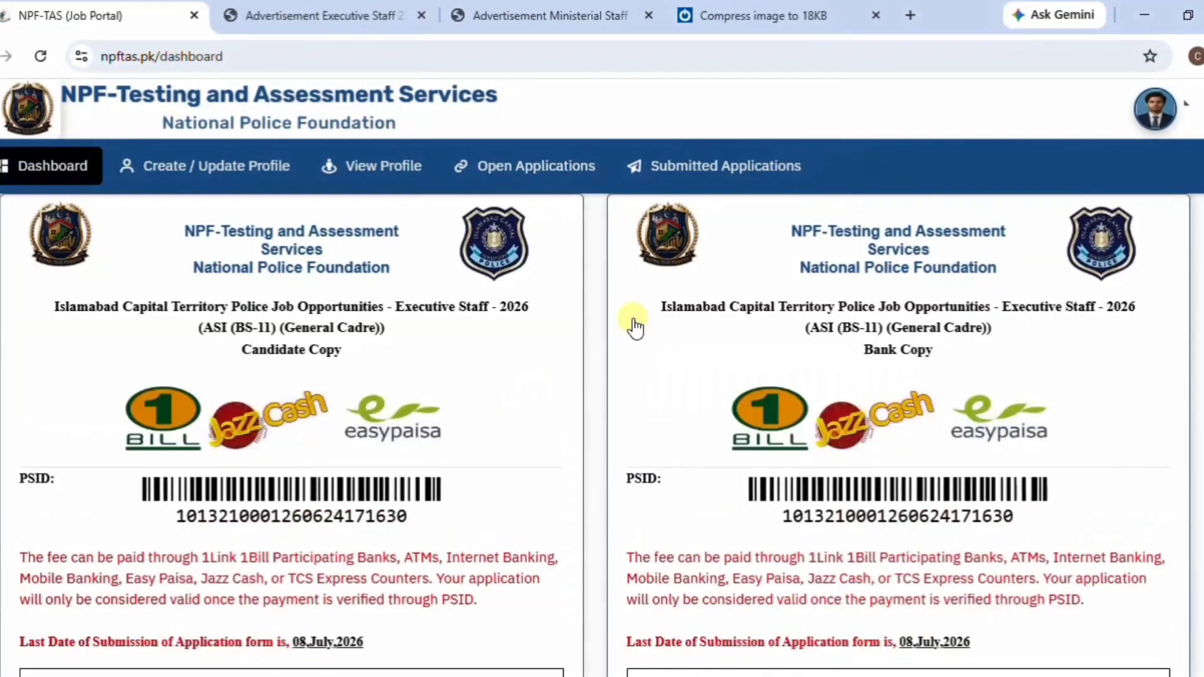
scroll(634, 325, down, 1)
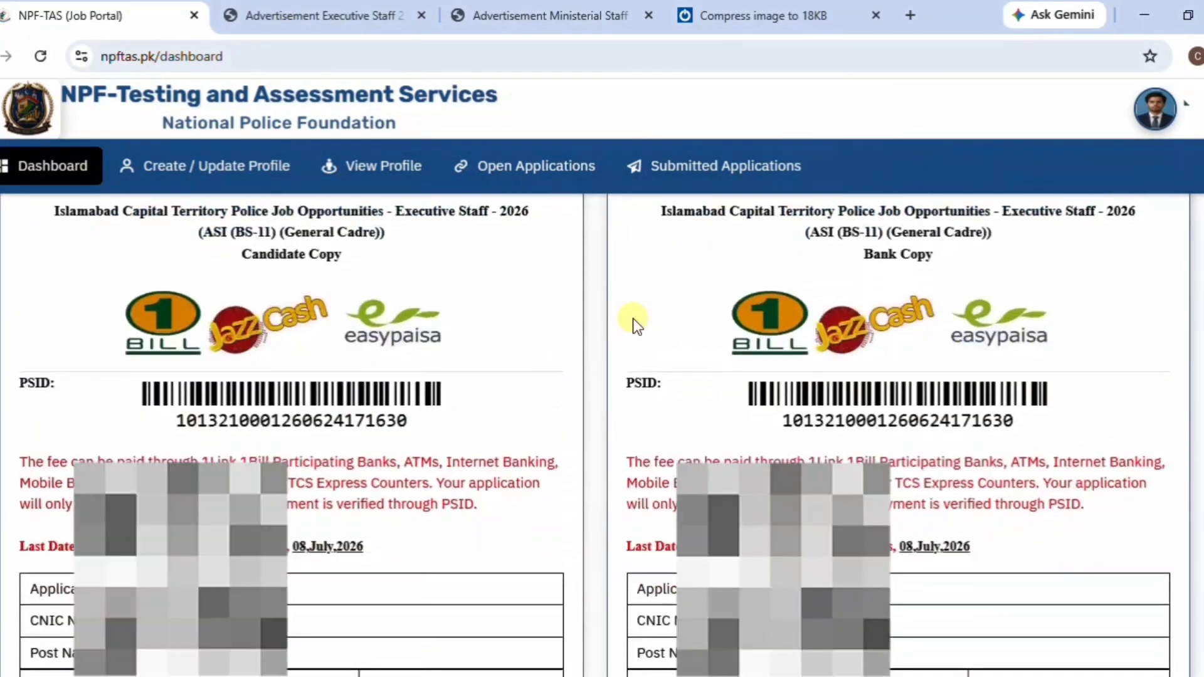
scroll(634, 318, down, 1)
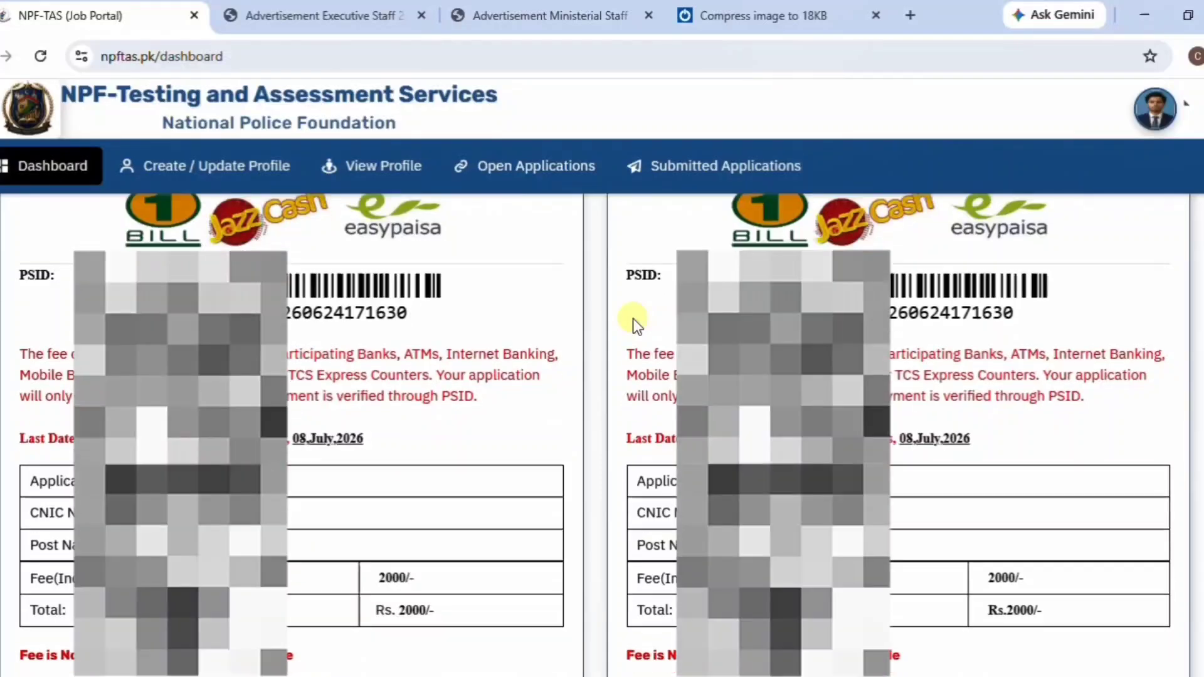
scroll(633, 318, down, 1)
scroll(634, 318, down, 1)
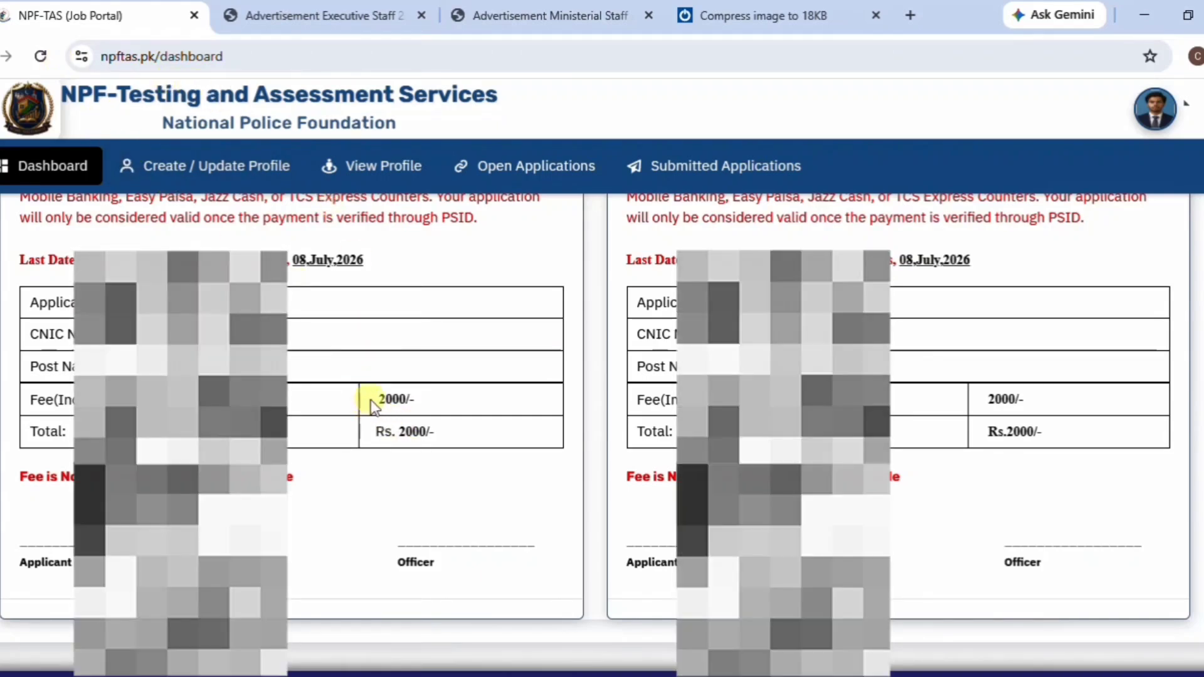
Check the Rs. 2000 fee and PSID on the candidate and bank copies.
drag(370, 400, 421, 392)
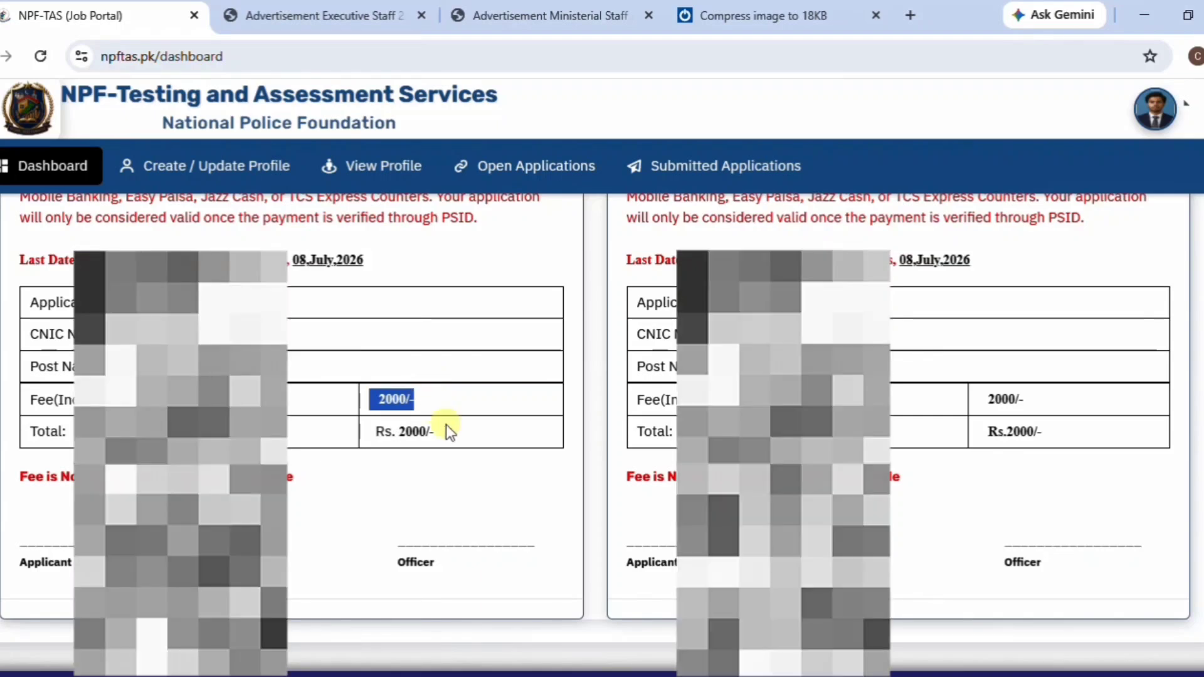
click(447, 425)
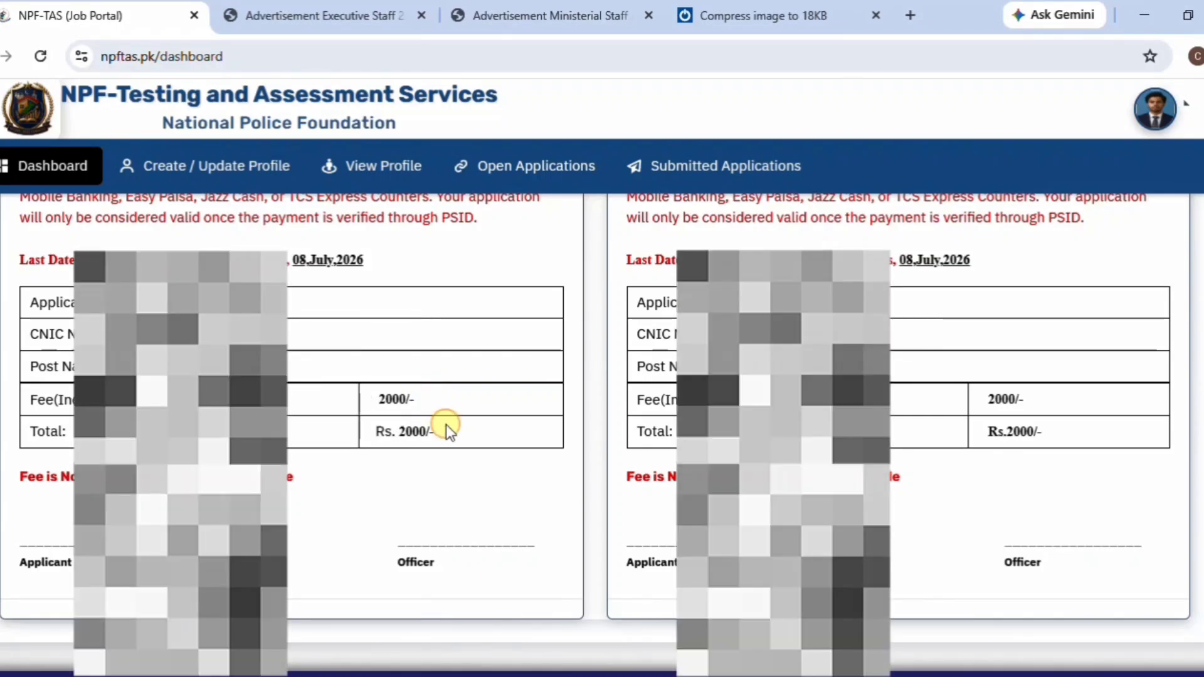
scroll(445, 423, up, 3)
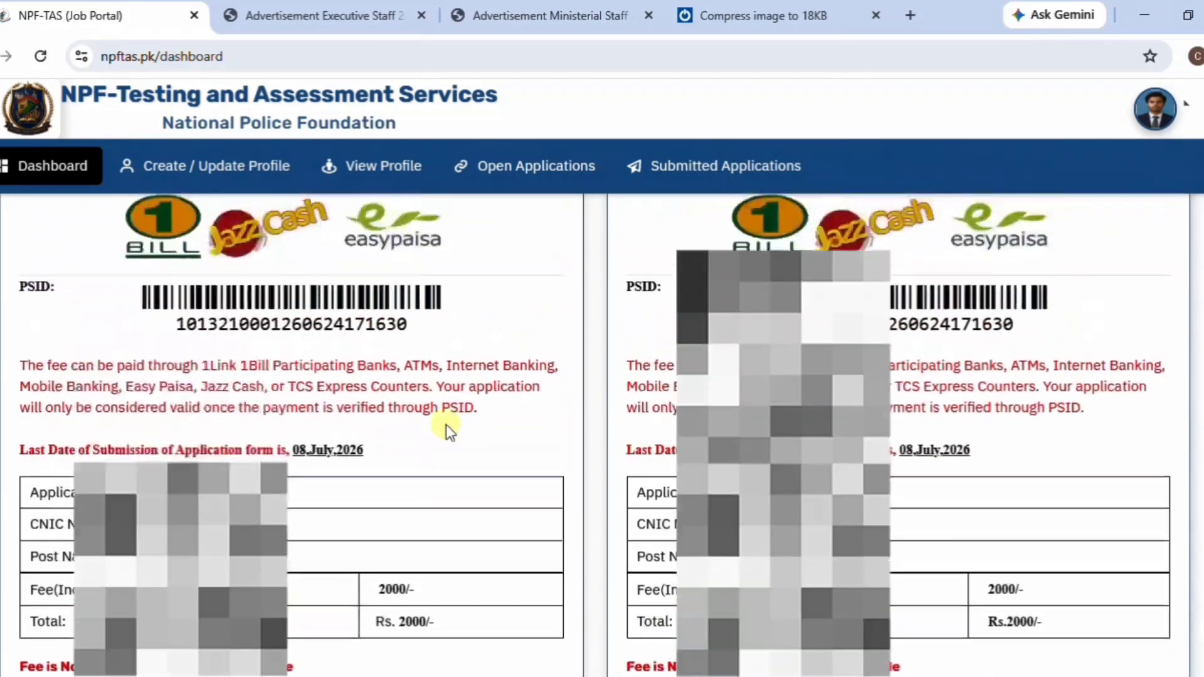
scroll(446, 424, up, 2)
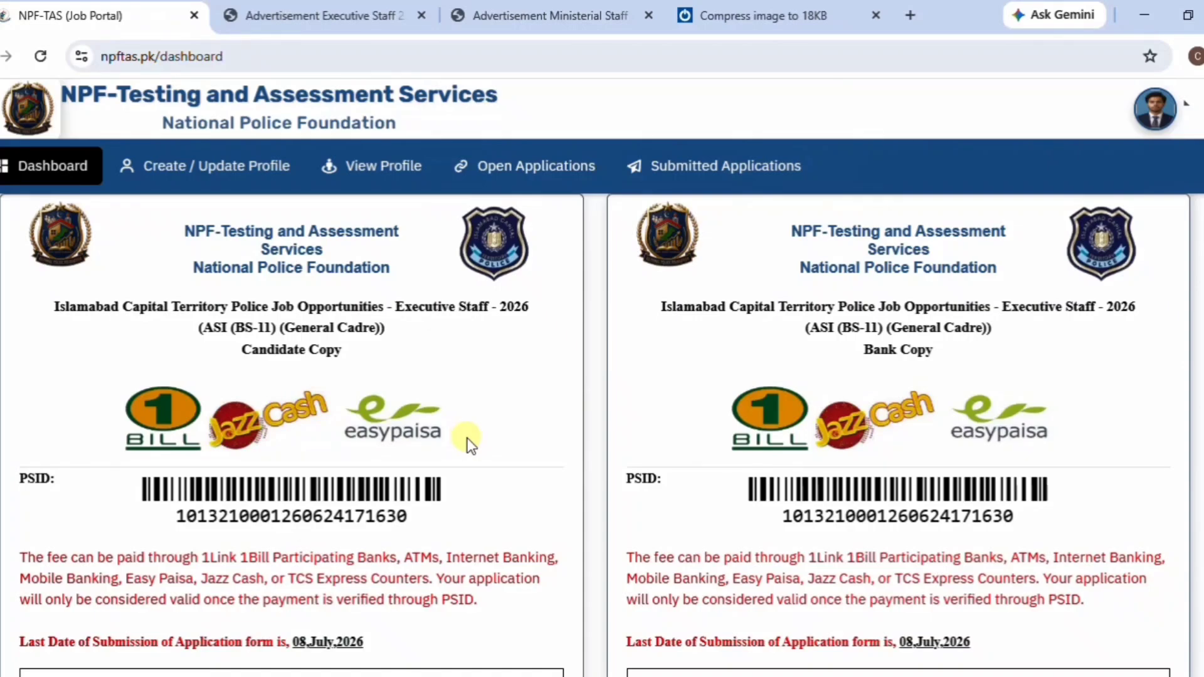
scroll(468, 438, down, 4)
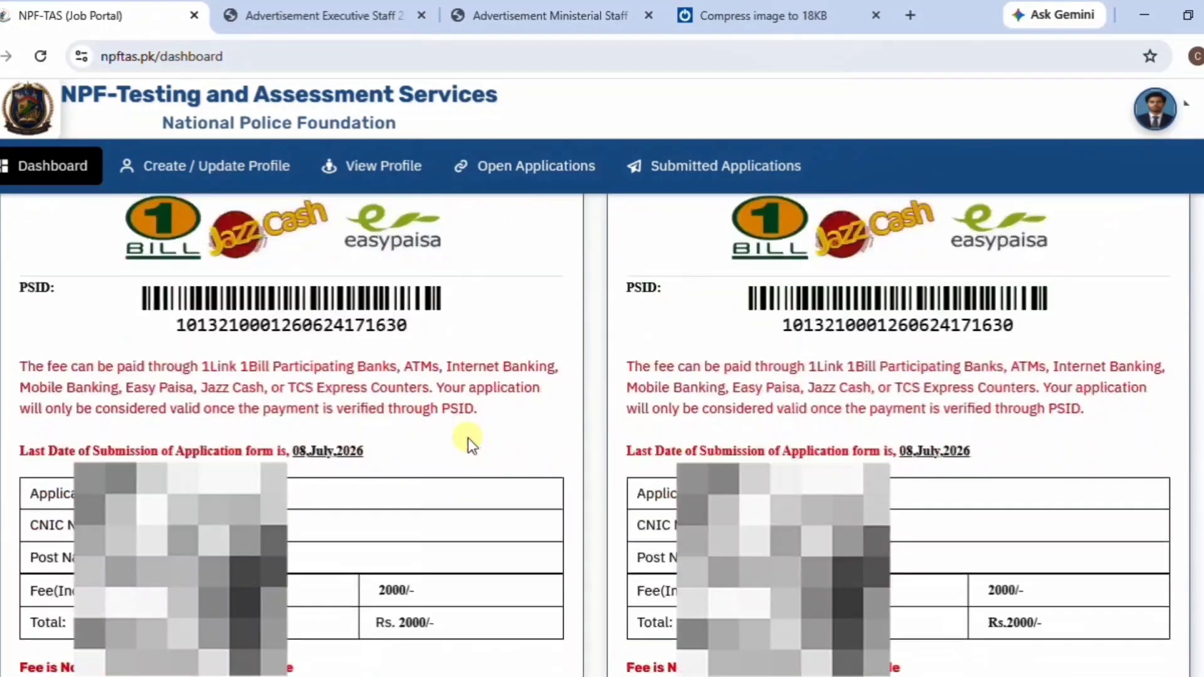
scroll(468, 438, up, 3)
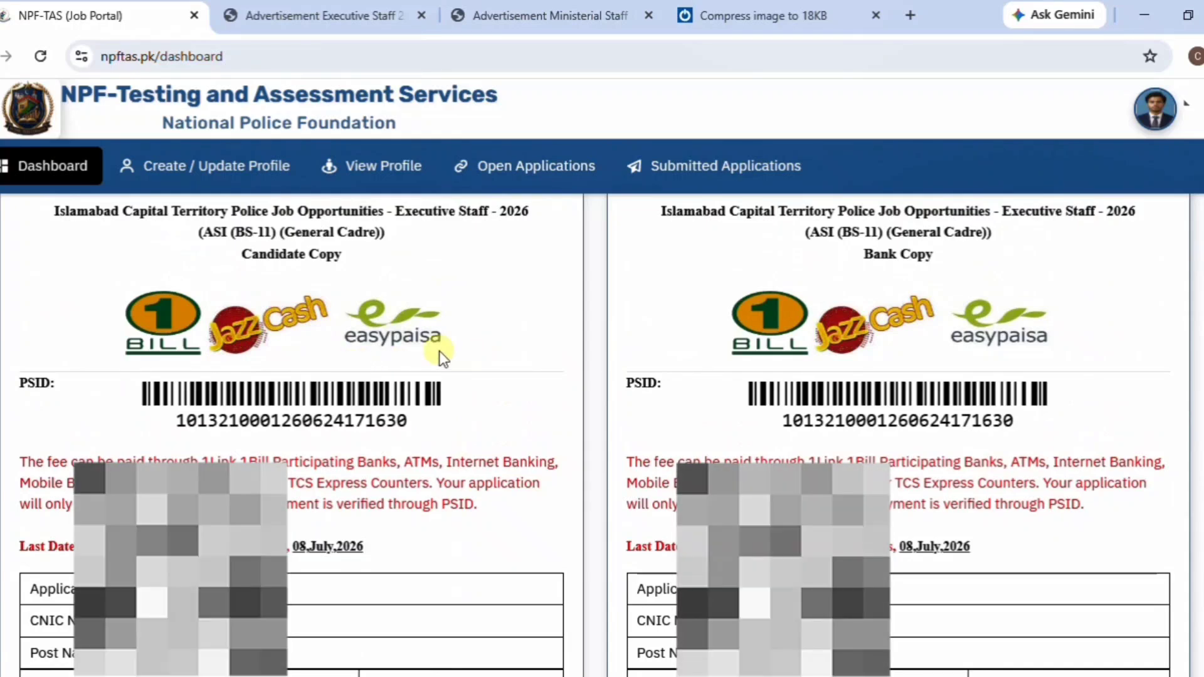
scroll(439, 351, down, 3)
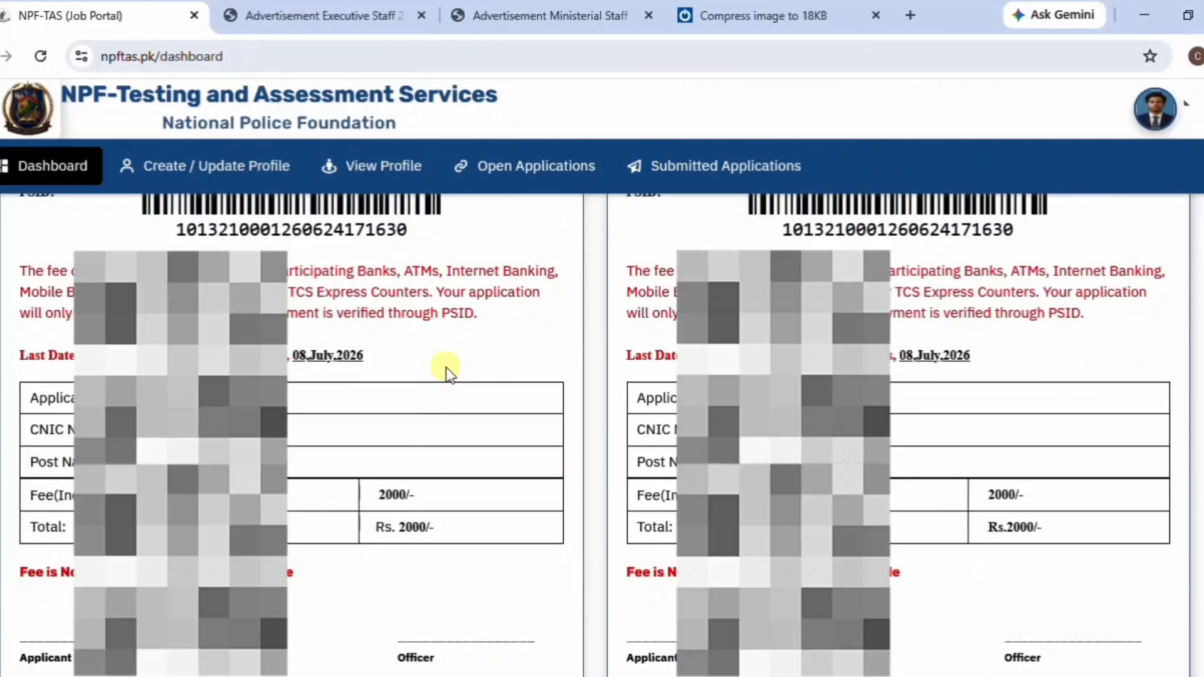
scroll(445, 367, up, 3)
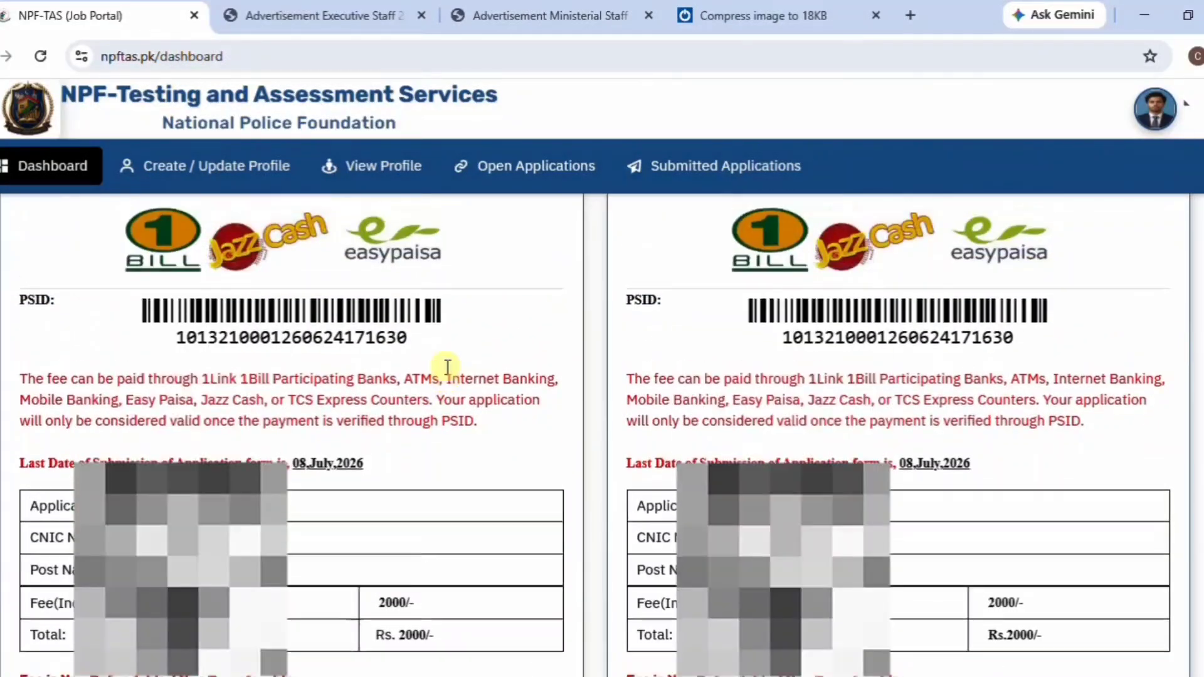